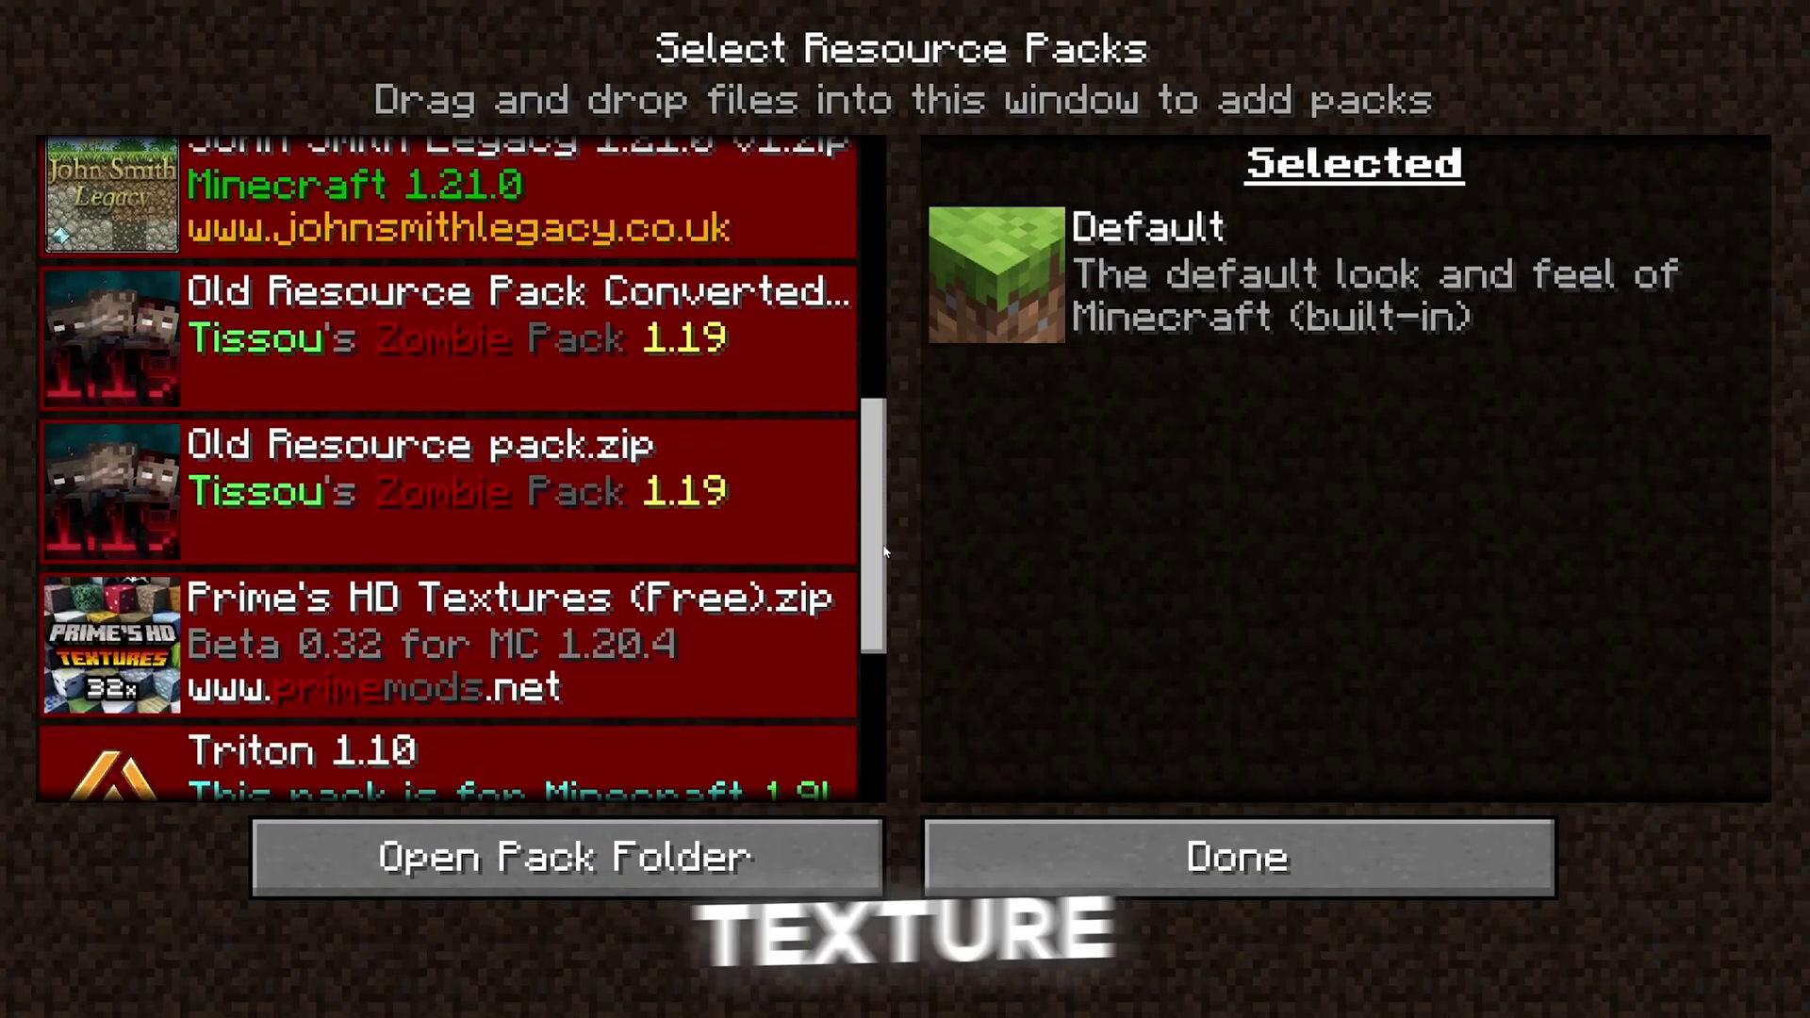
scroll(884, 551, down, 2)
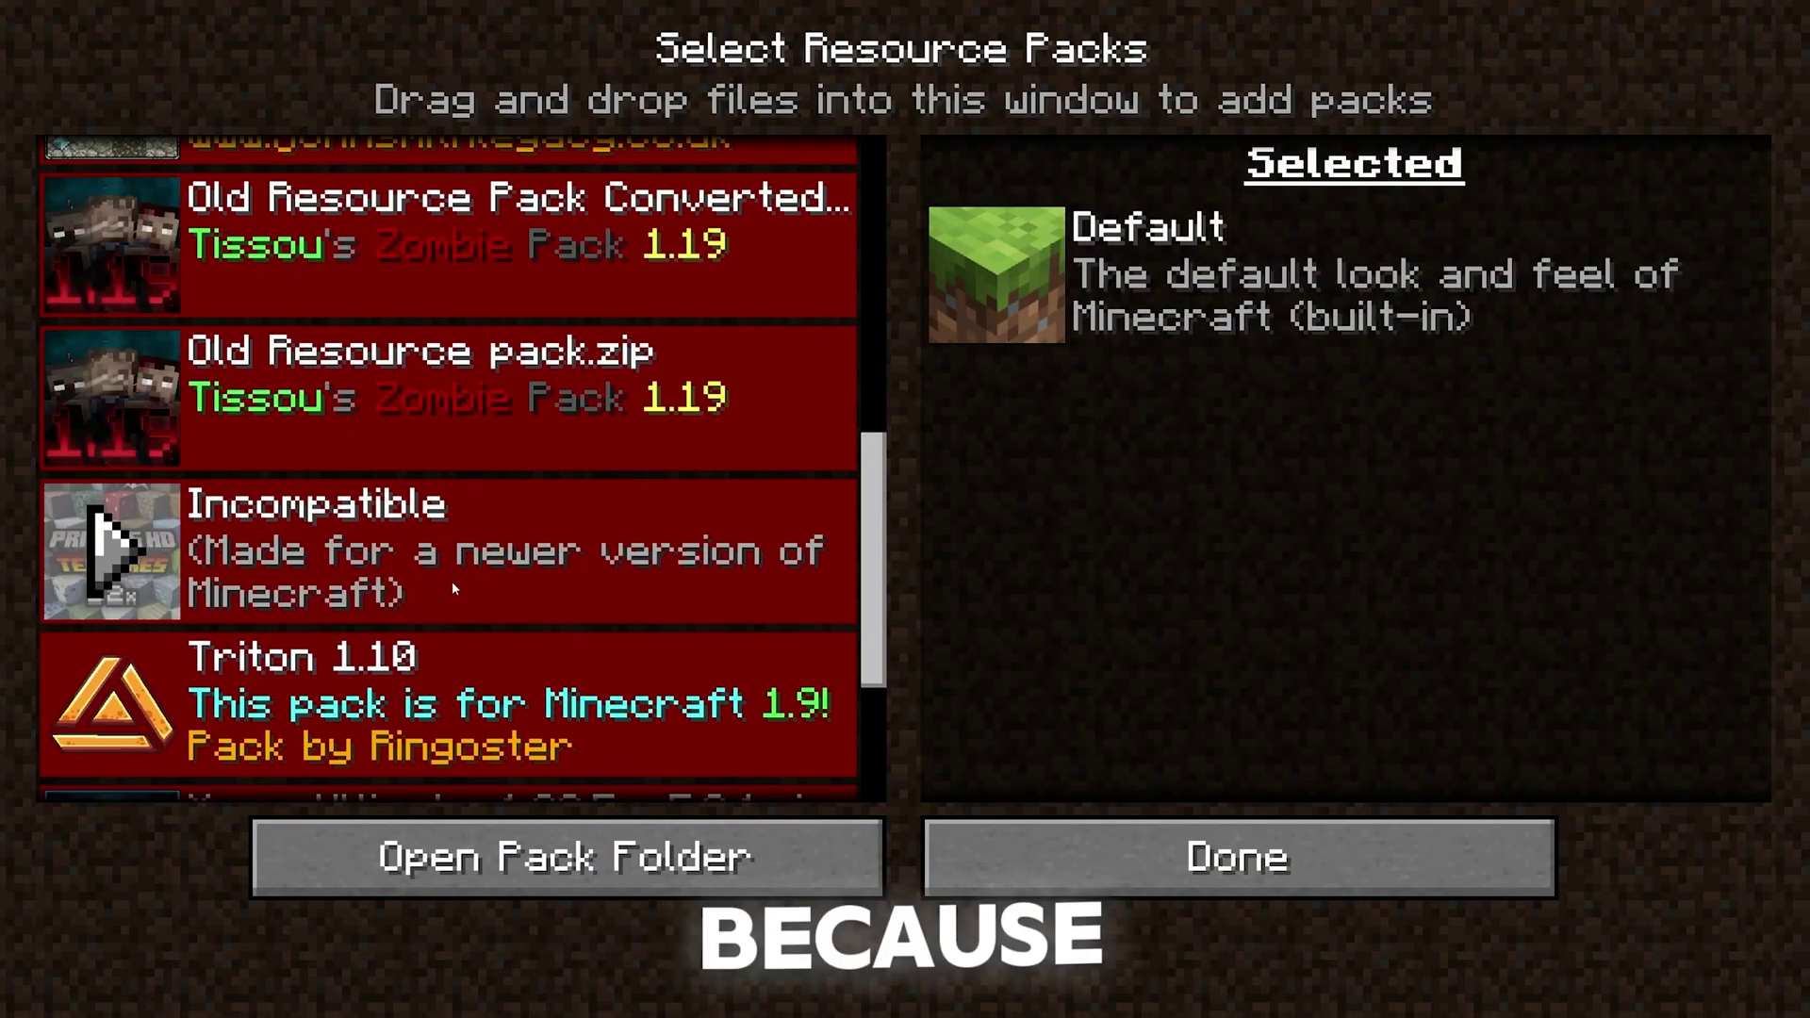
scroll(744, 530, up, 3)
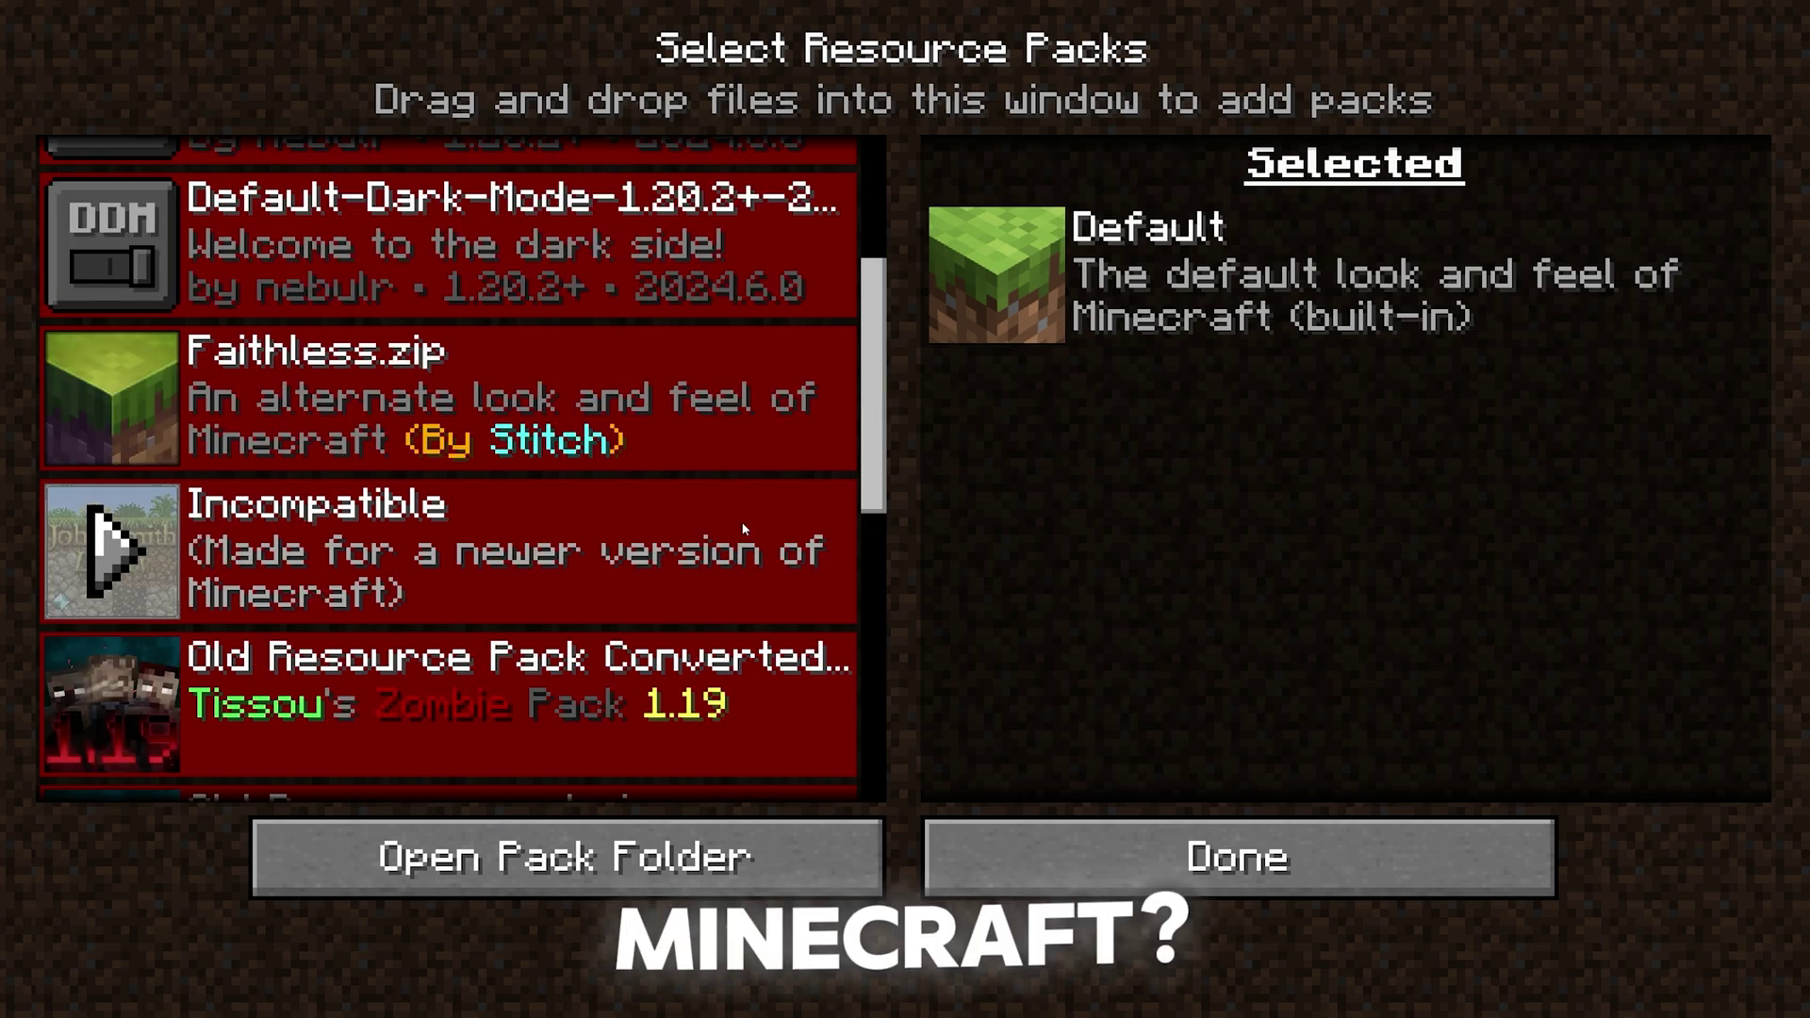
scroll(745, 530, up, 1)
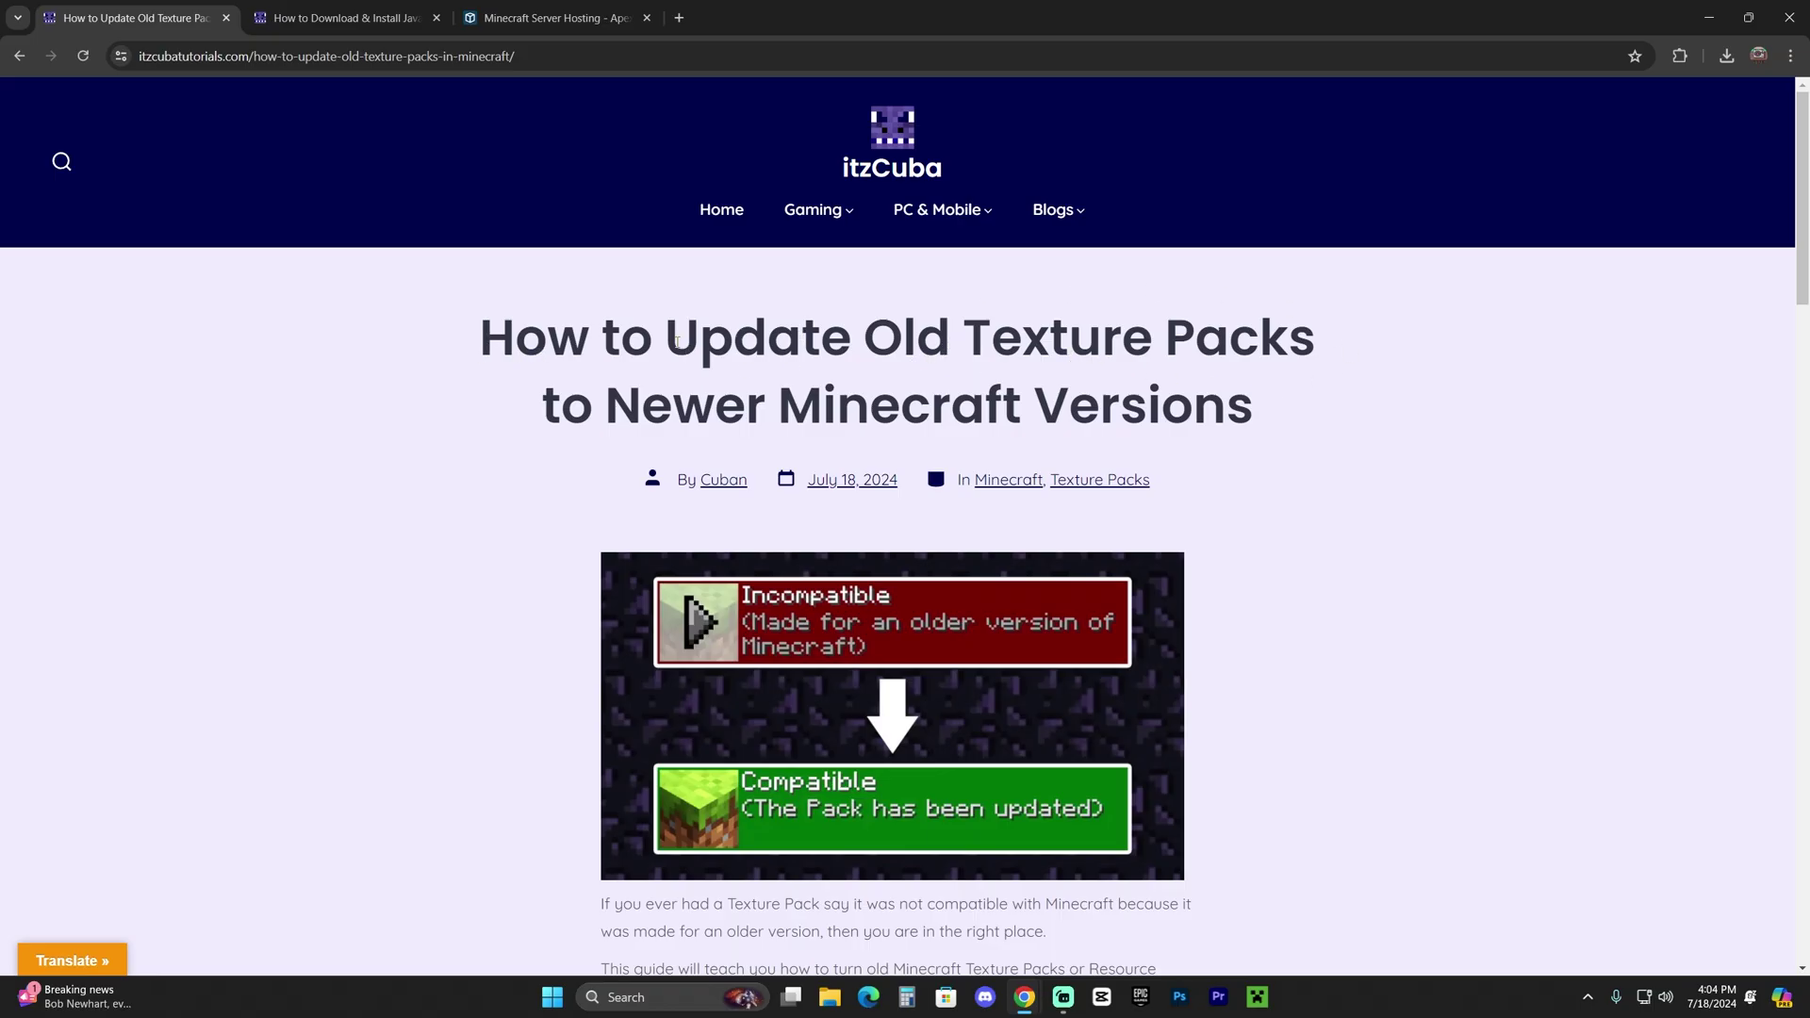
Open the Resource Pack Converter's GitHub releases page through the download link in the texture pack update guide
scroll(677, 342, down, 9)
scroll(1243, 383, up, 2)
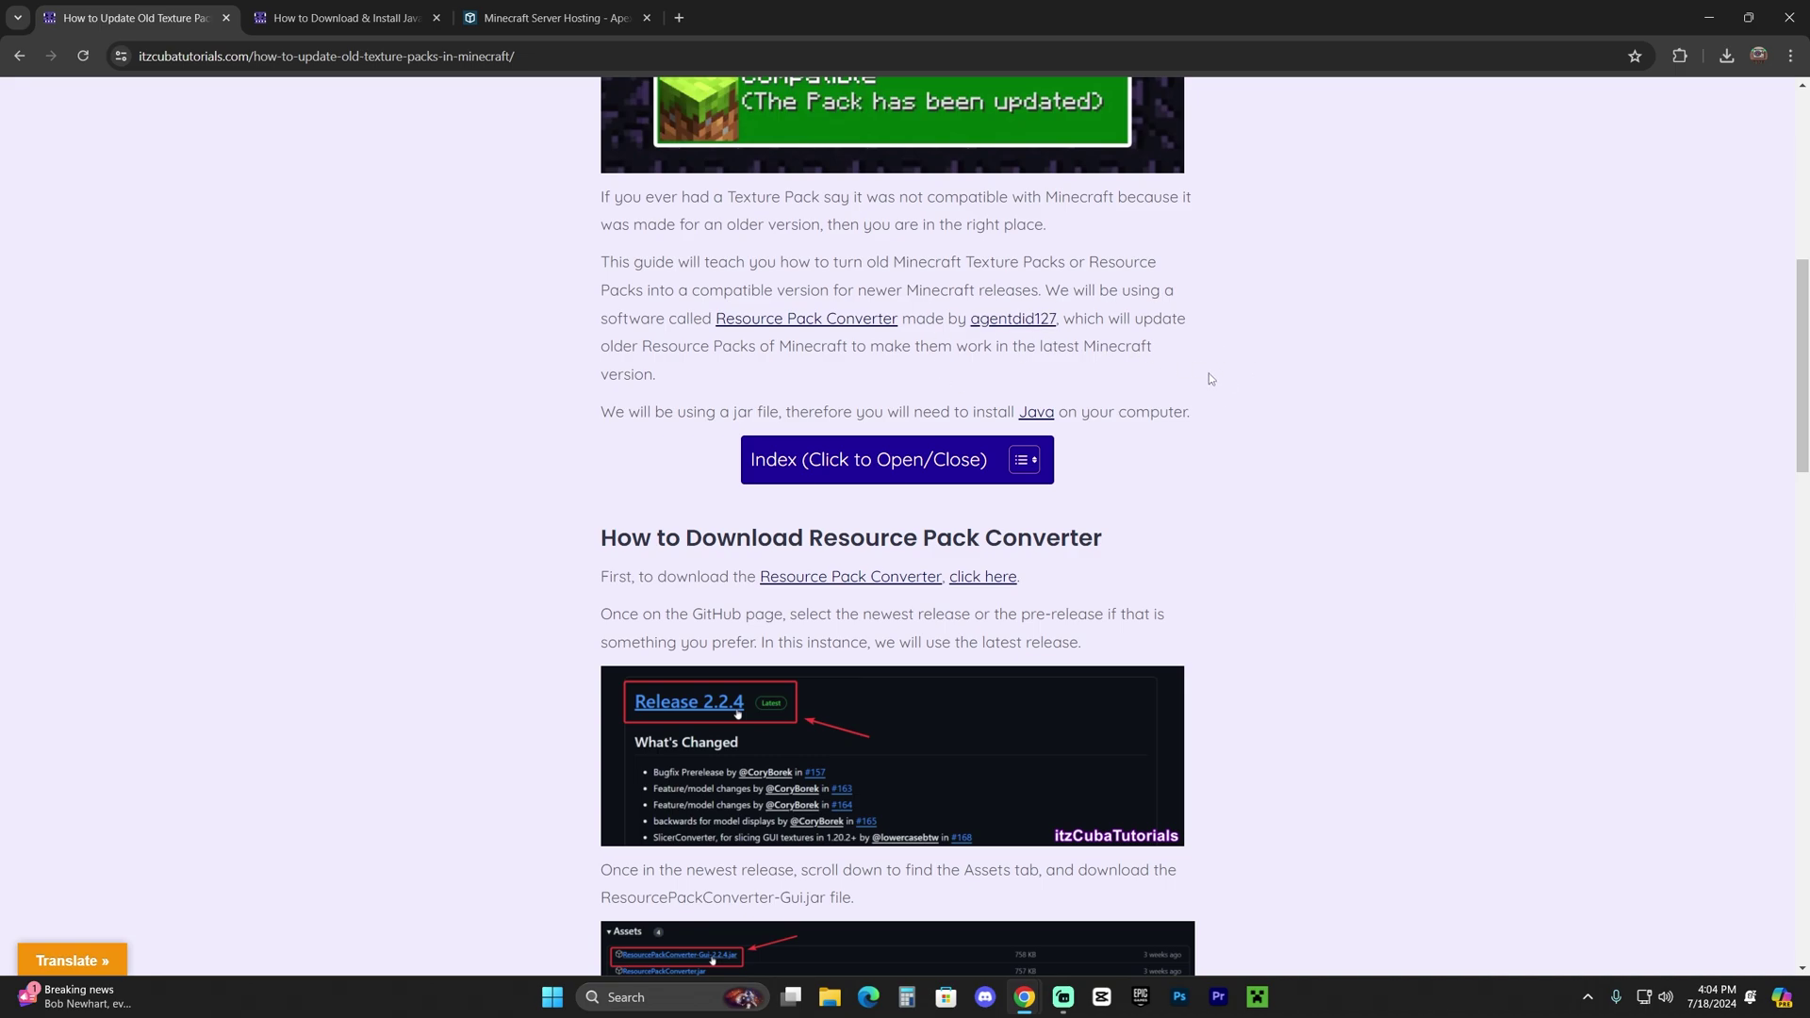
scroll(1264, 389, up, 5)
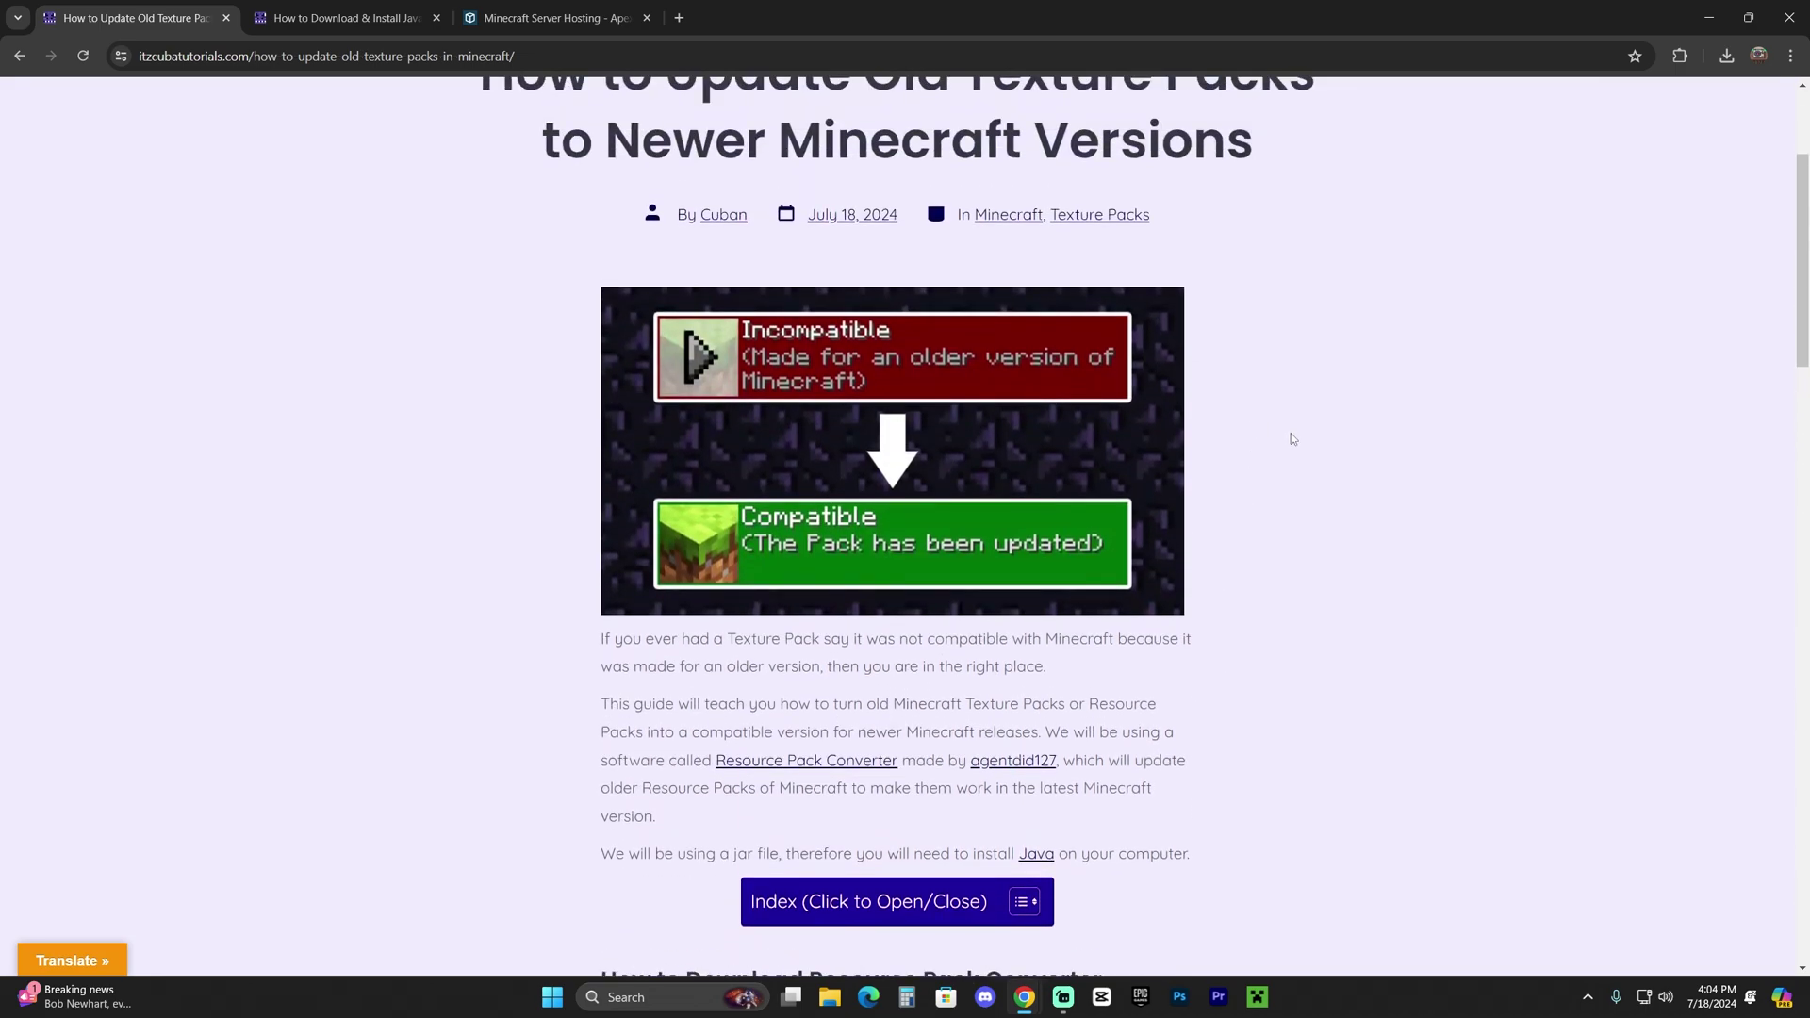
scroll(1281, 447, down, 14)
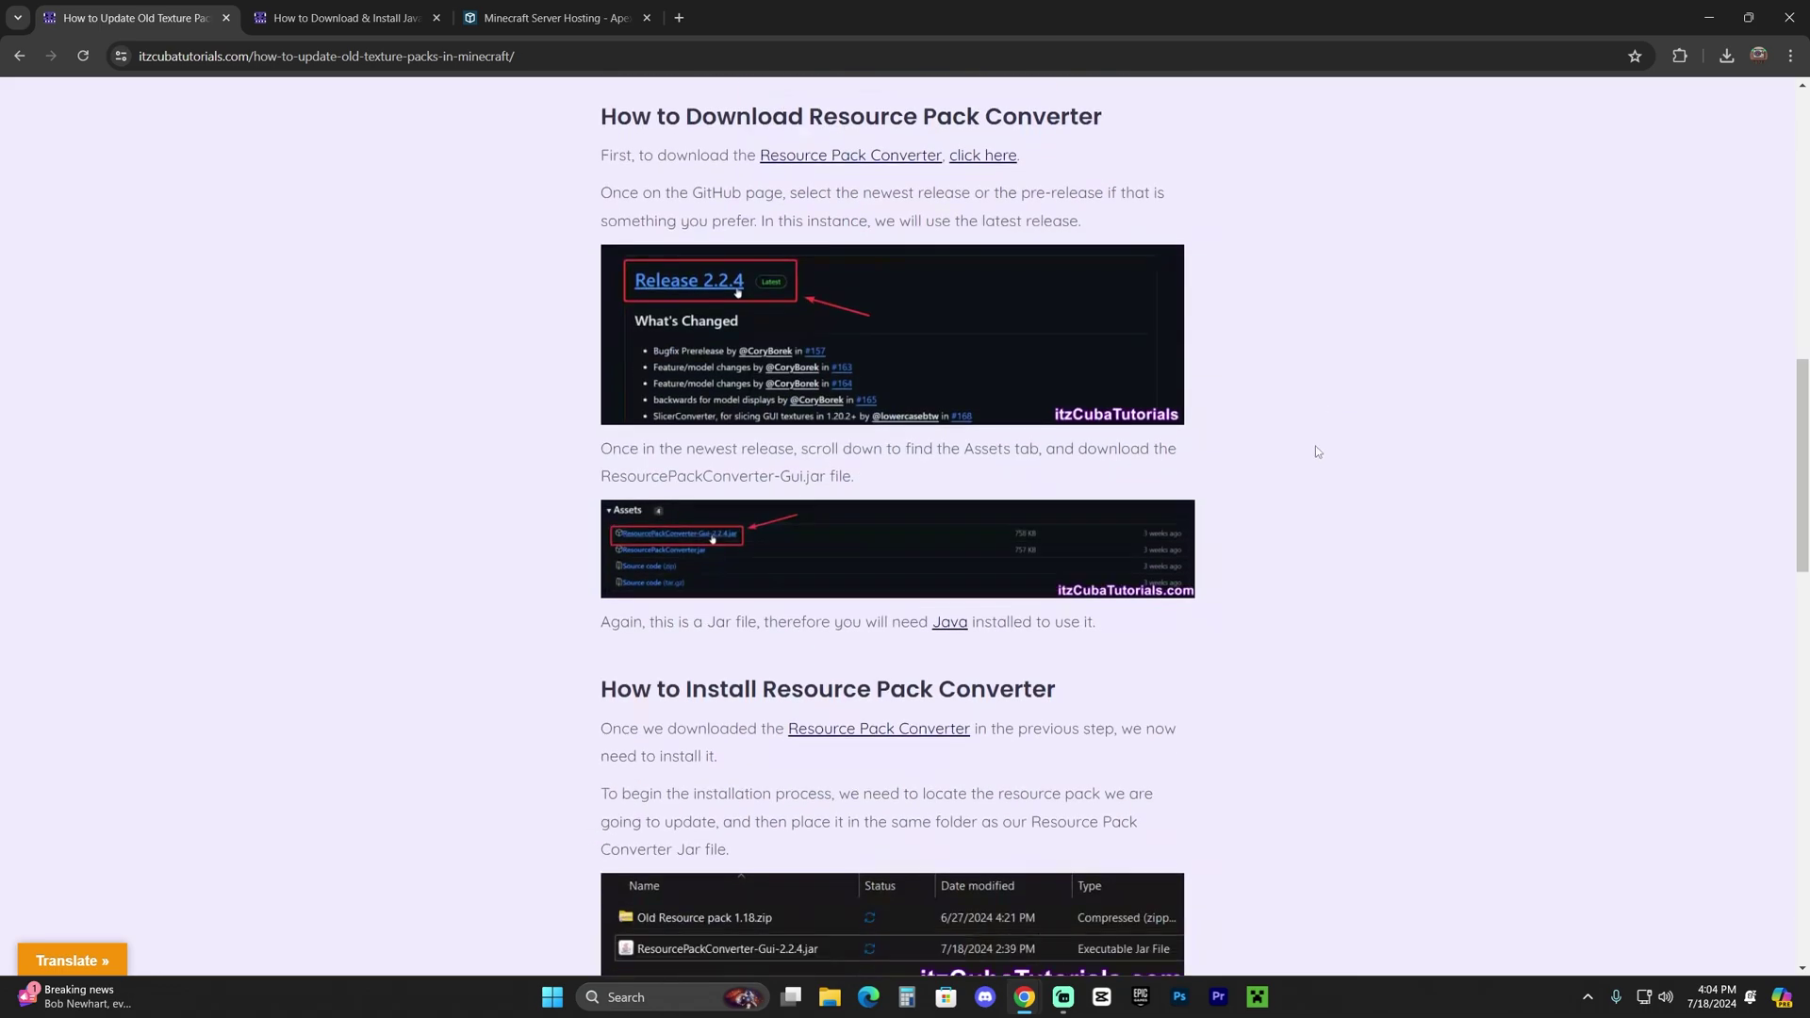
scroll(1322, 471, up, 10)
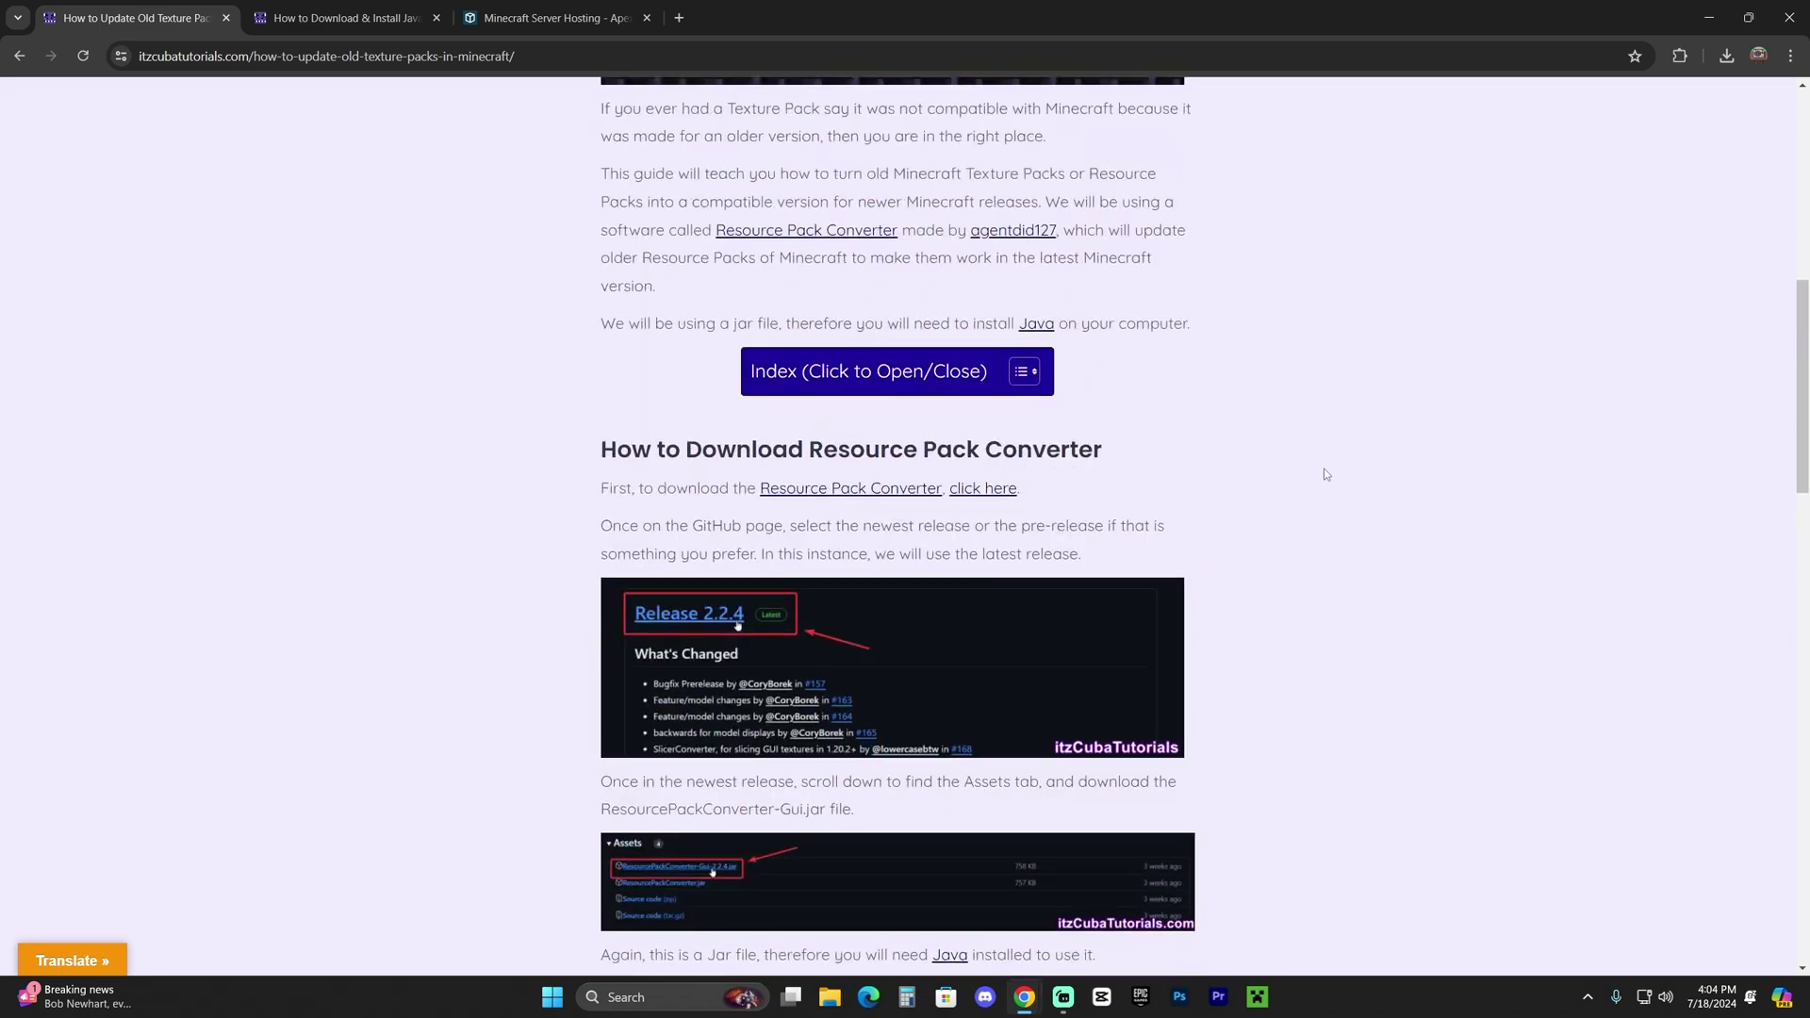
drag(601, 534, 1118, 550)
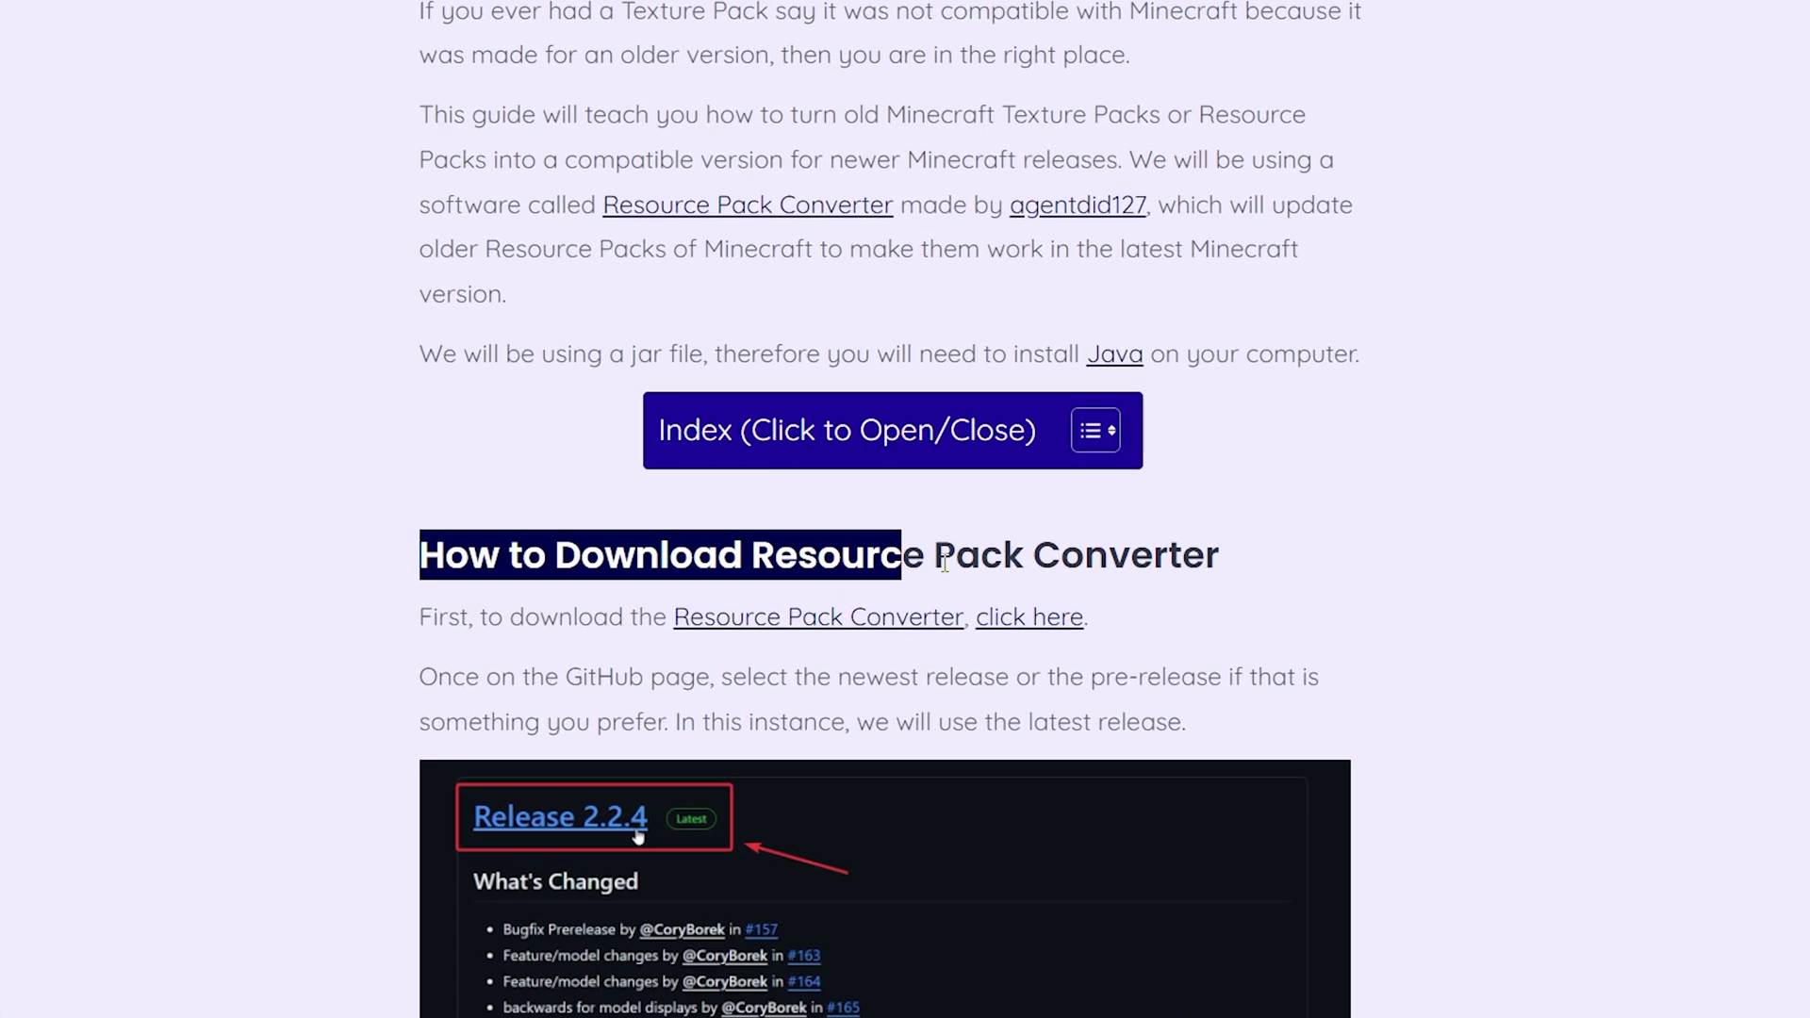
click(1042, 620)
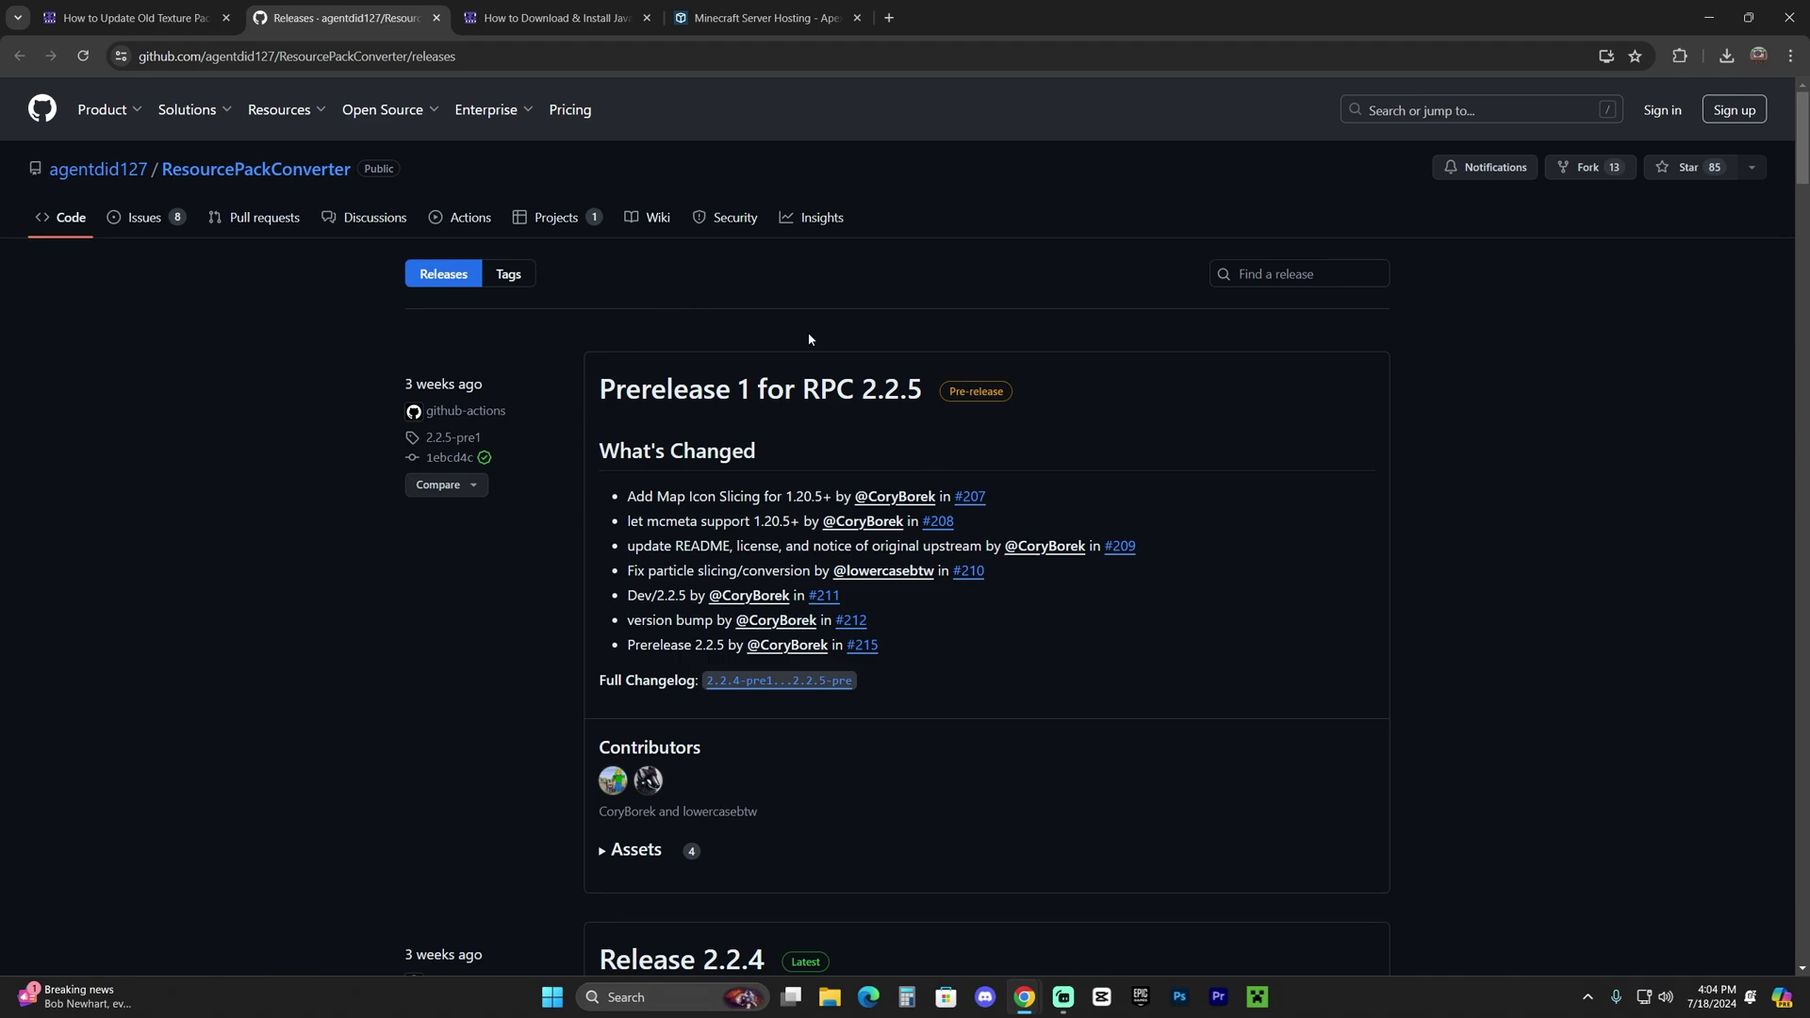
Compare the Prerelease 1 for RPC 2.2.5 and Release 2.2.4 entries on the releases page
scroll(1140, 349, down, 20)
scroll(1418, 389, up, 6)
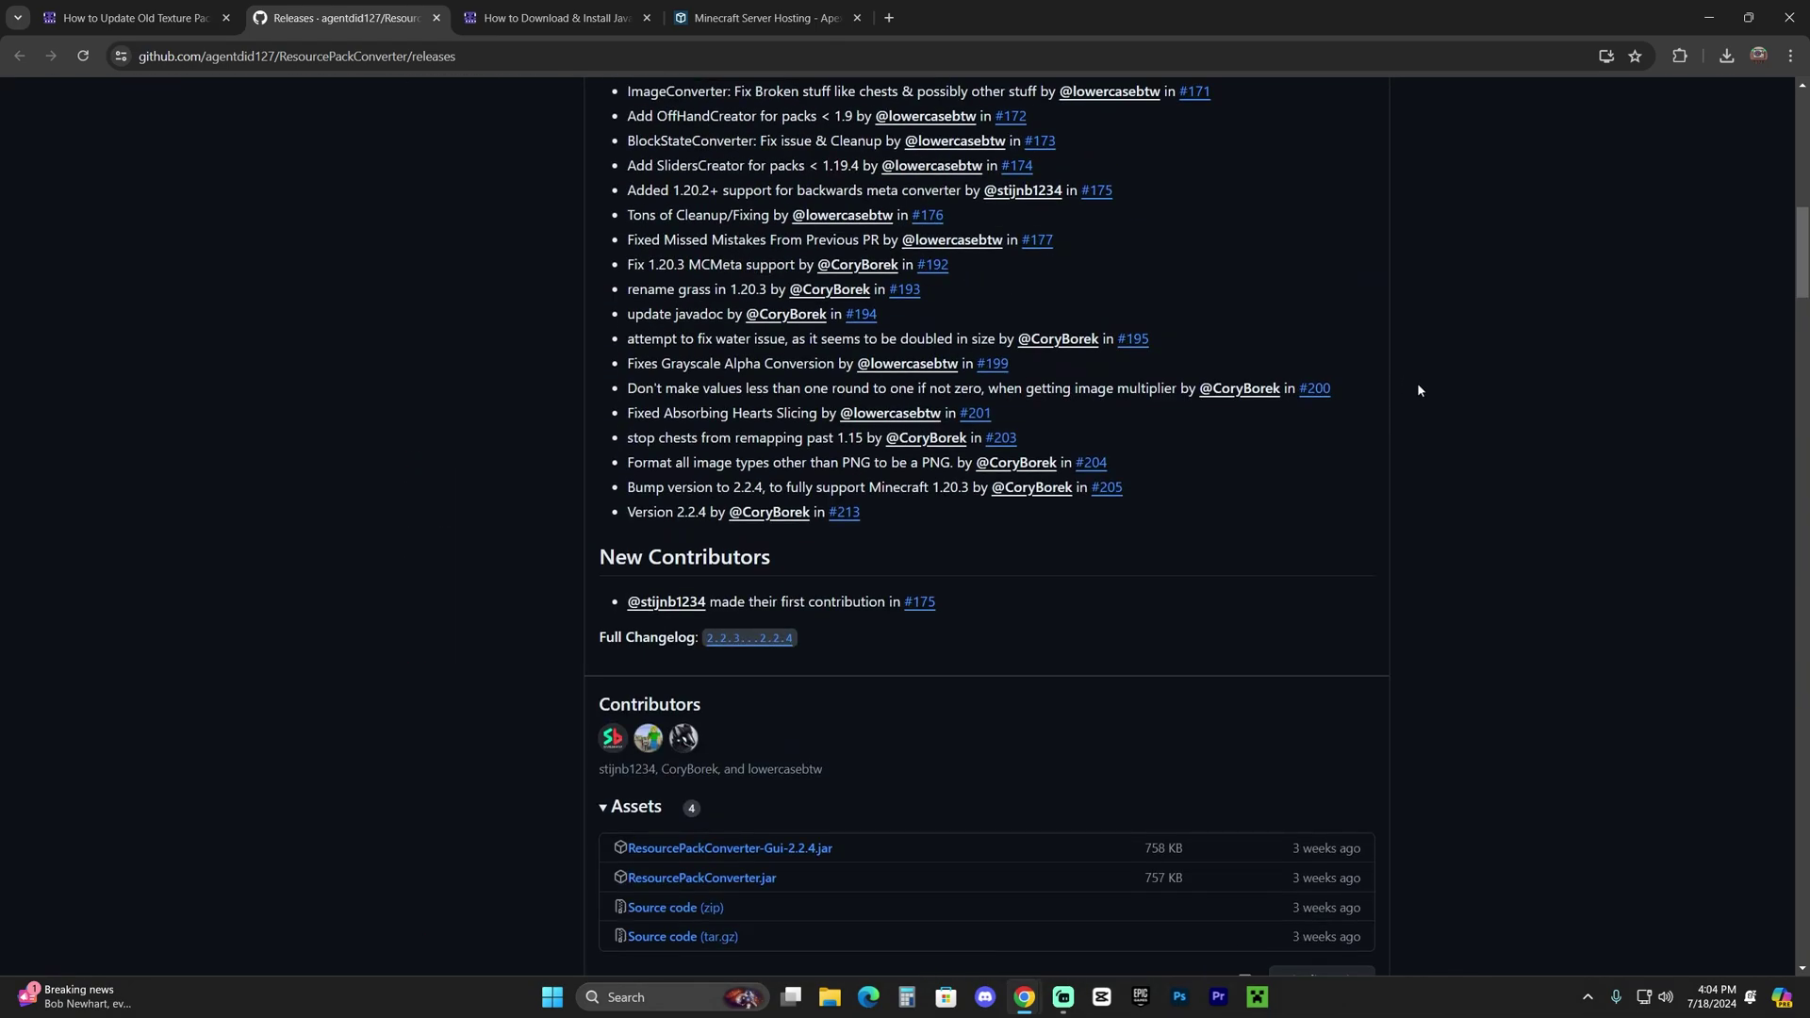
scroll(1414, 391, up, 10)
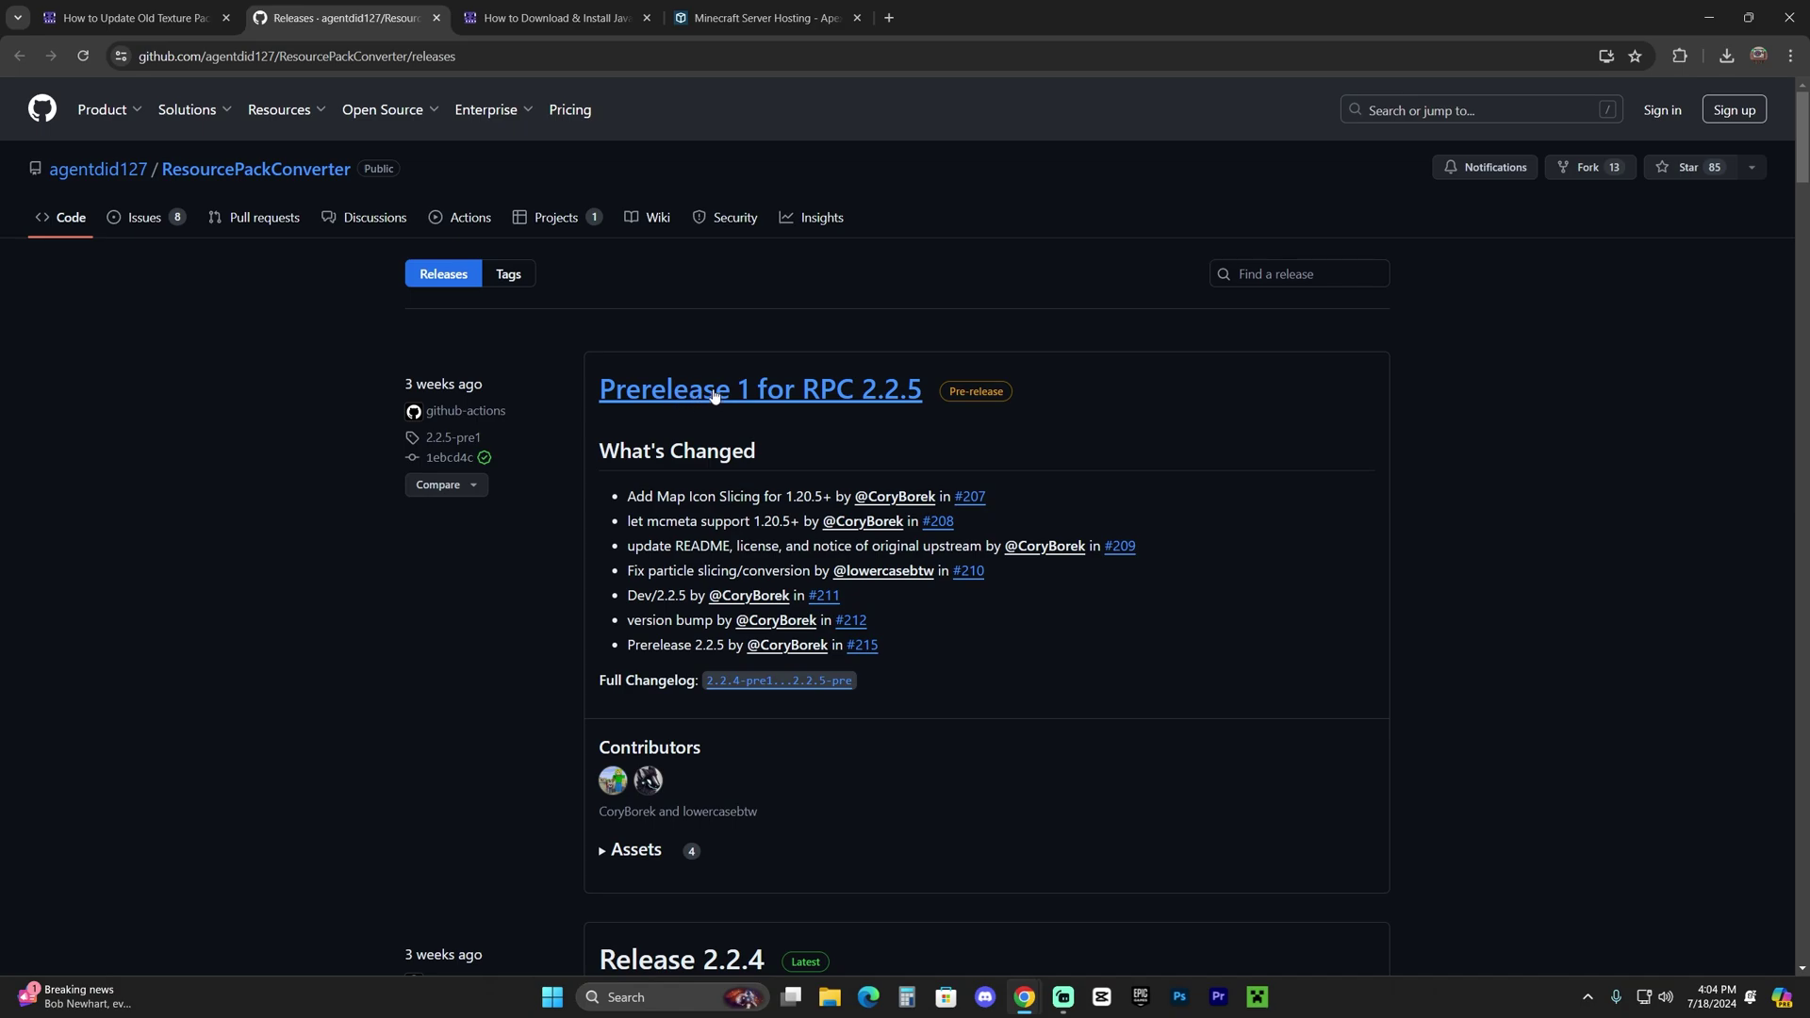
scroll(1122, 428, down, 5)
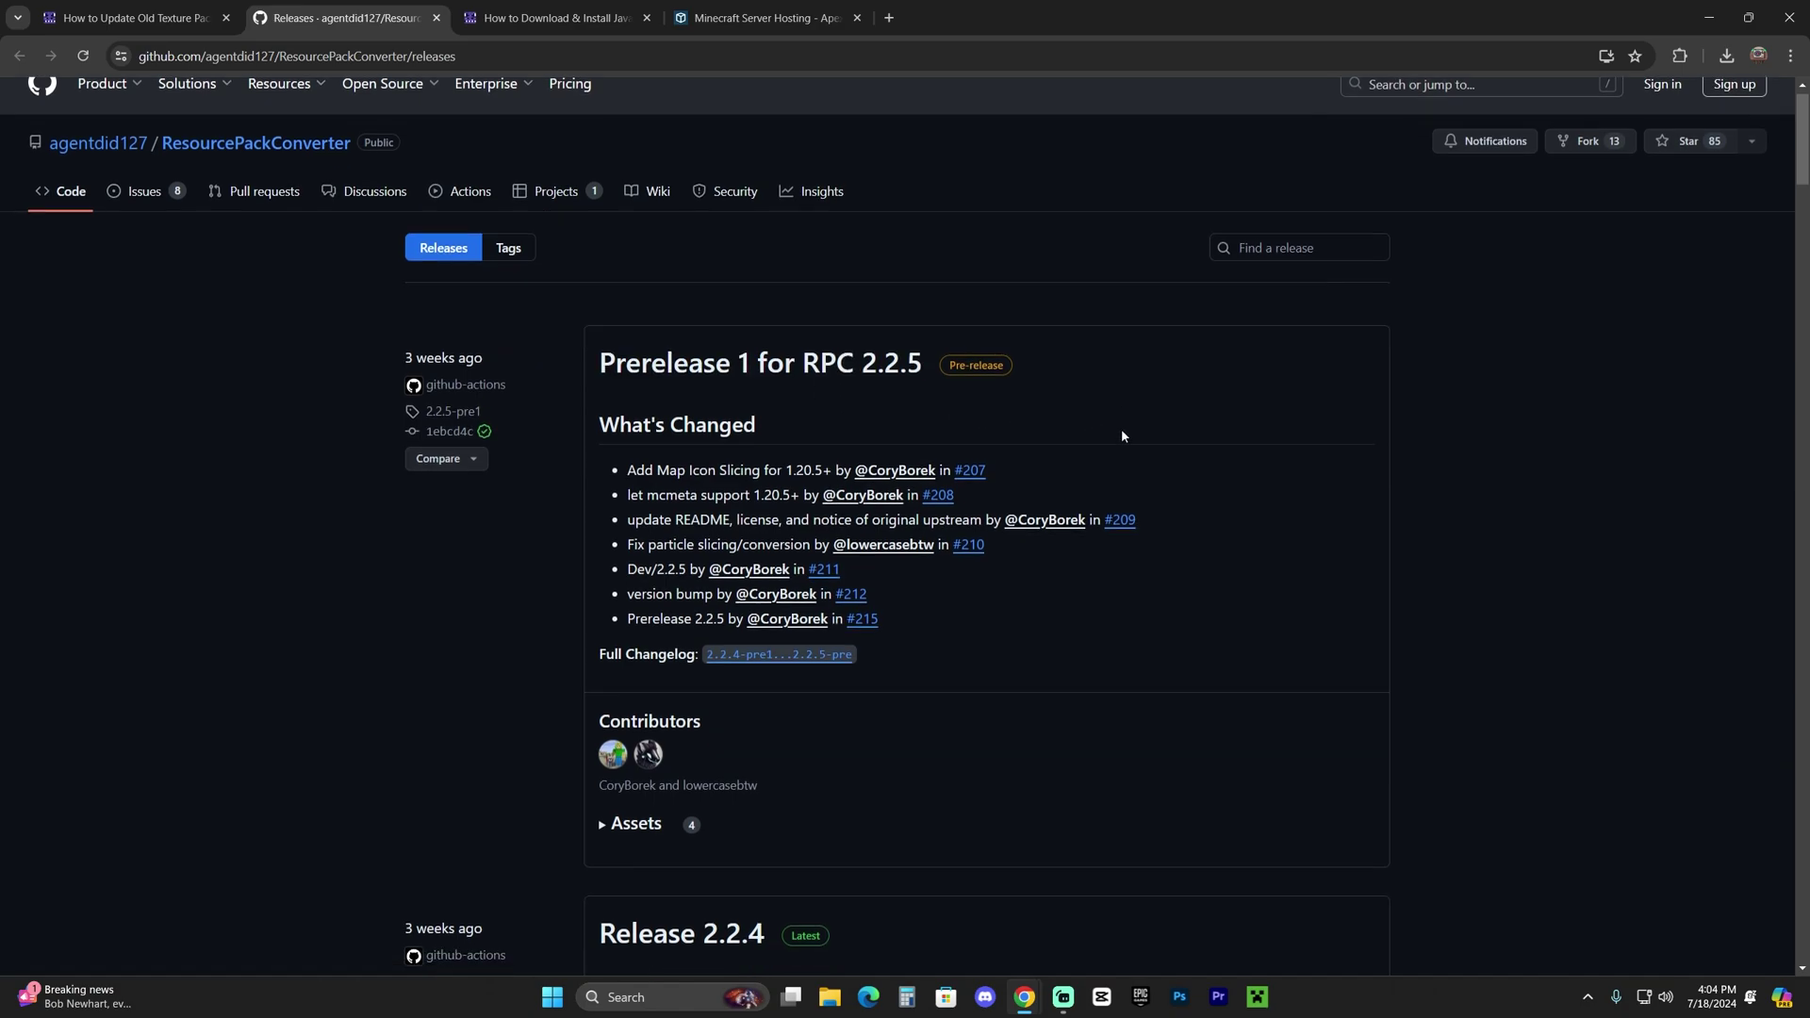
scroll(1021, 425, up, 5)
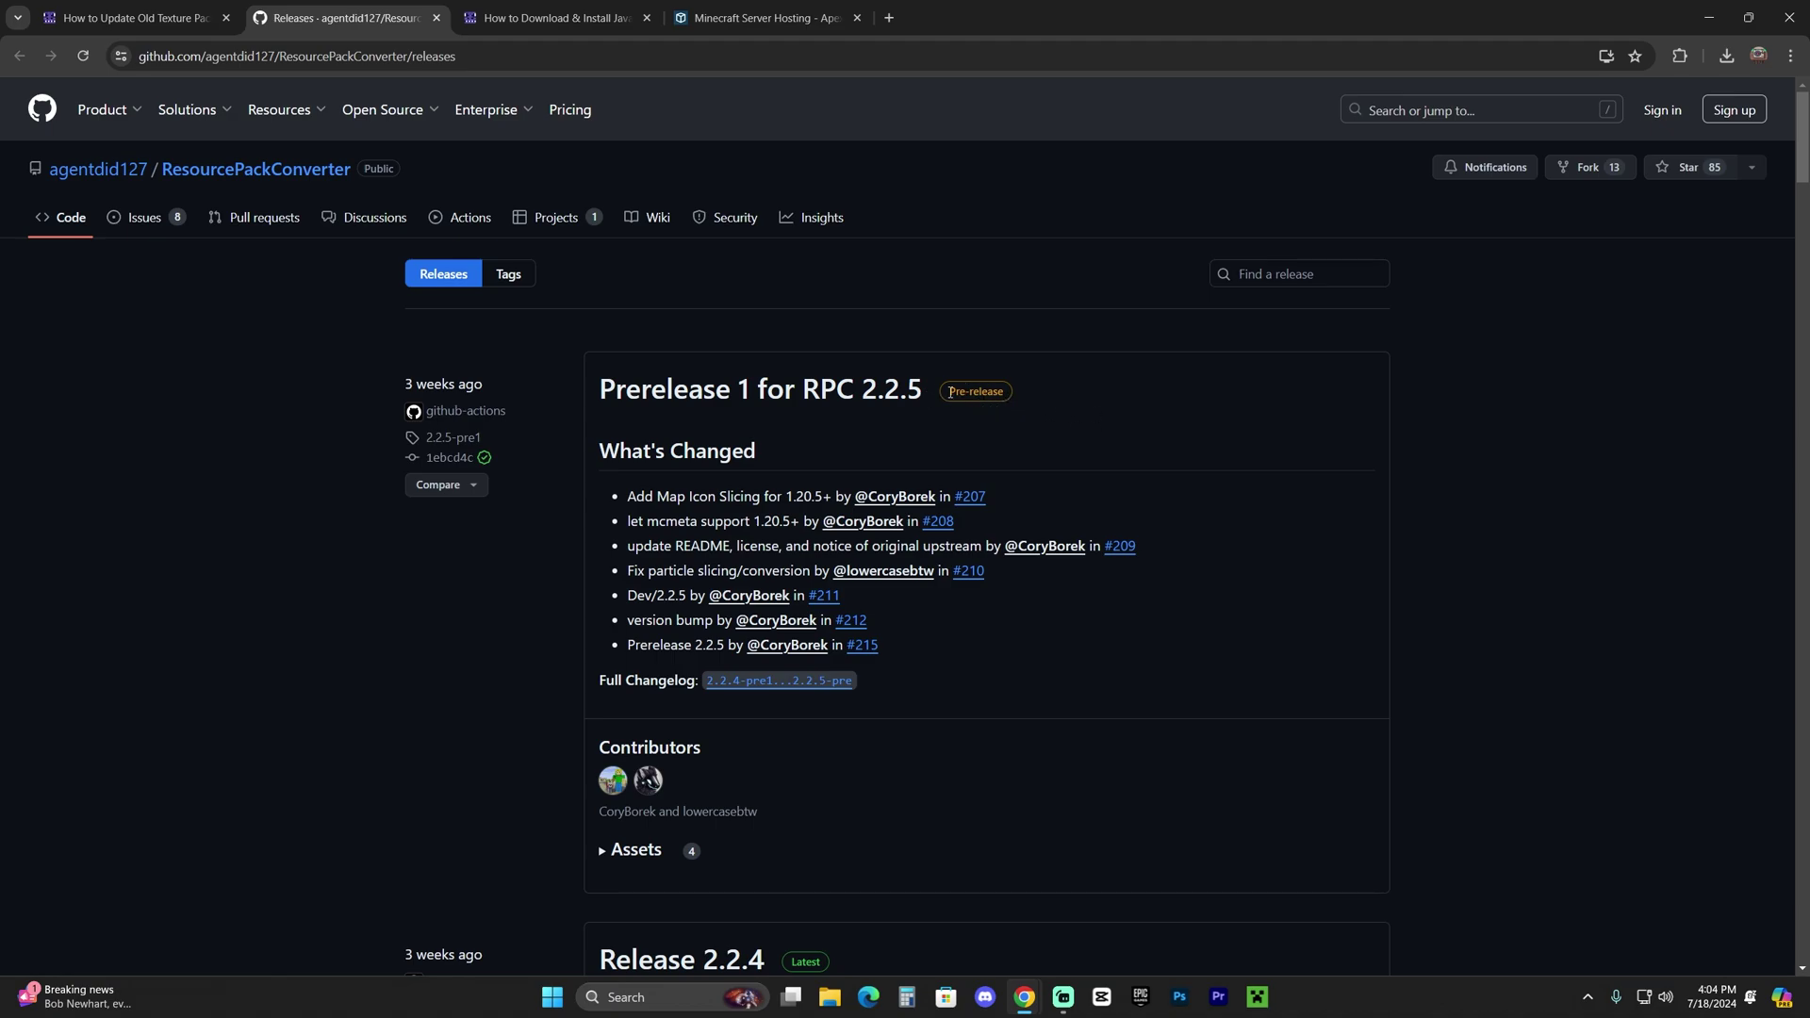
scroll(1050, 493, down, 5)
scroll(905, 404, down, 2)
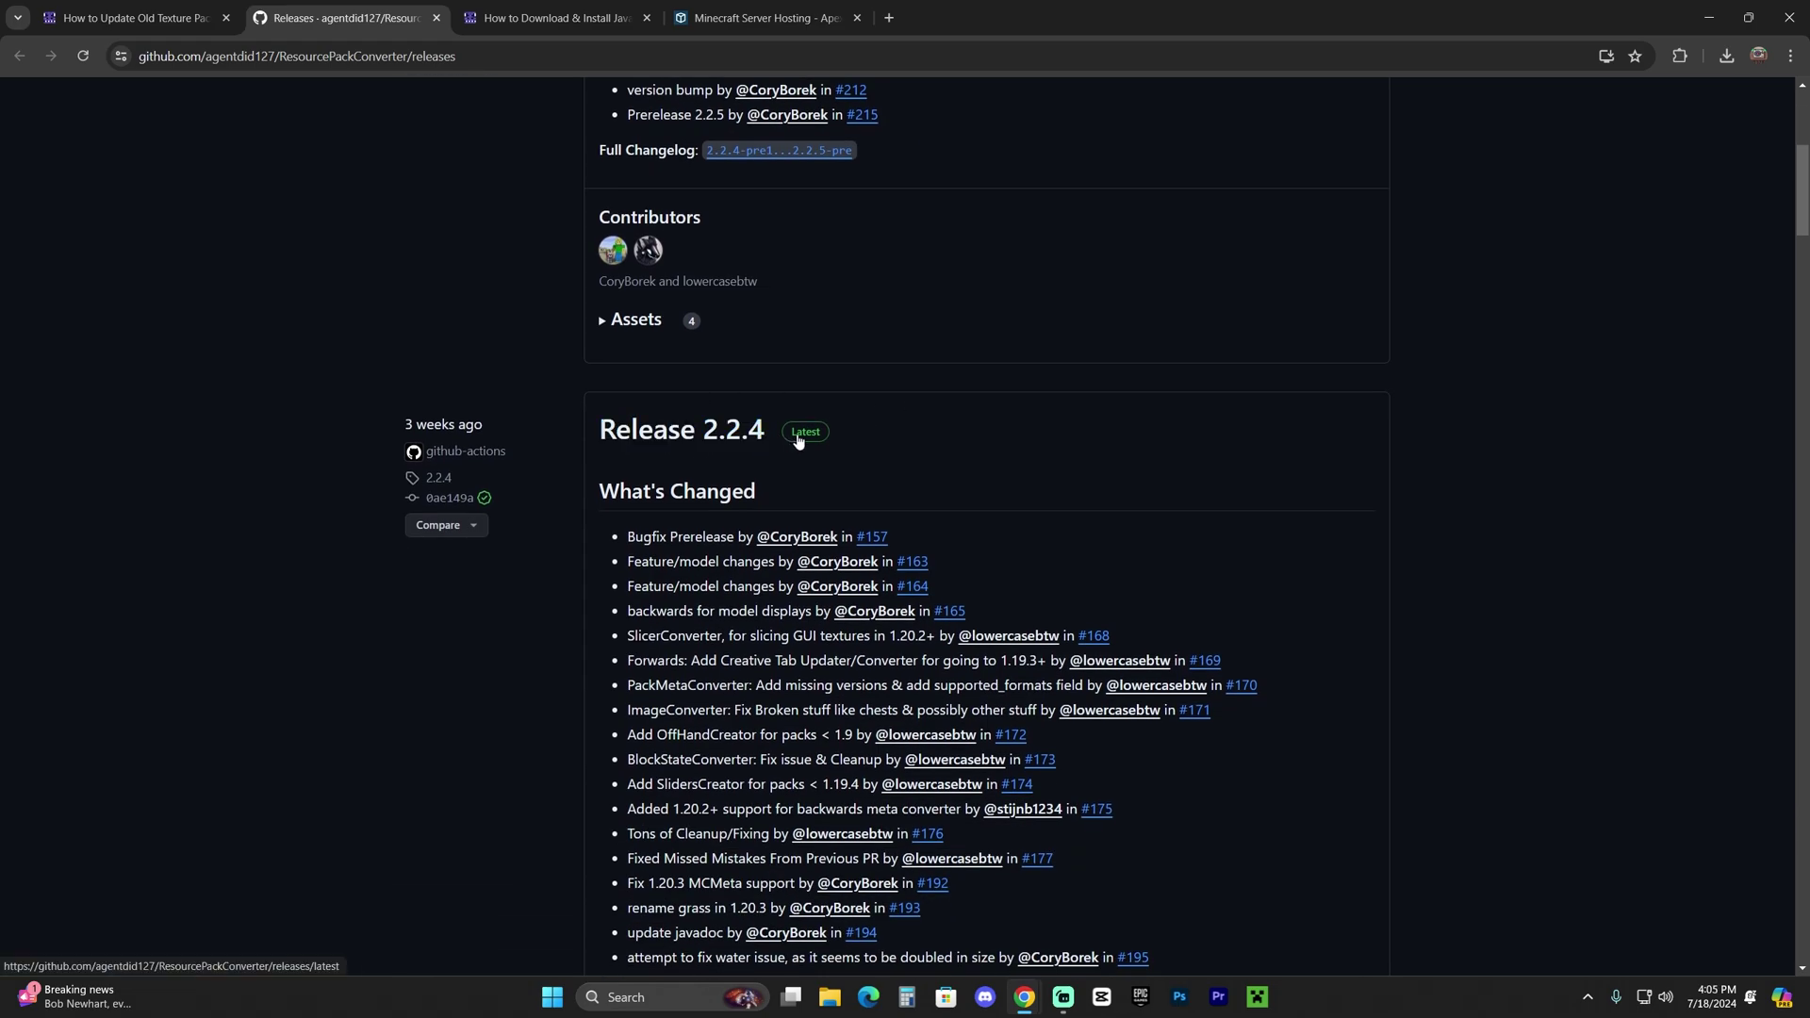
scroll(751, 429, up, 5)
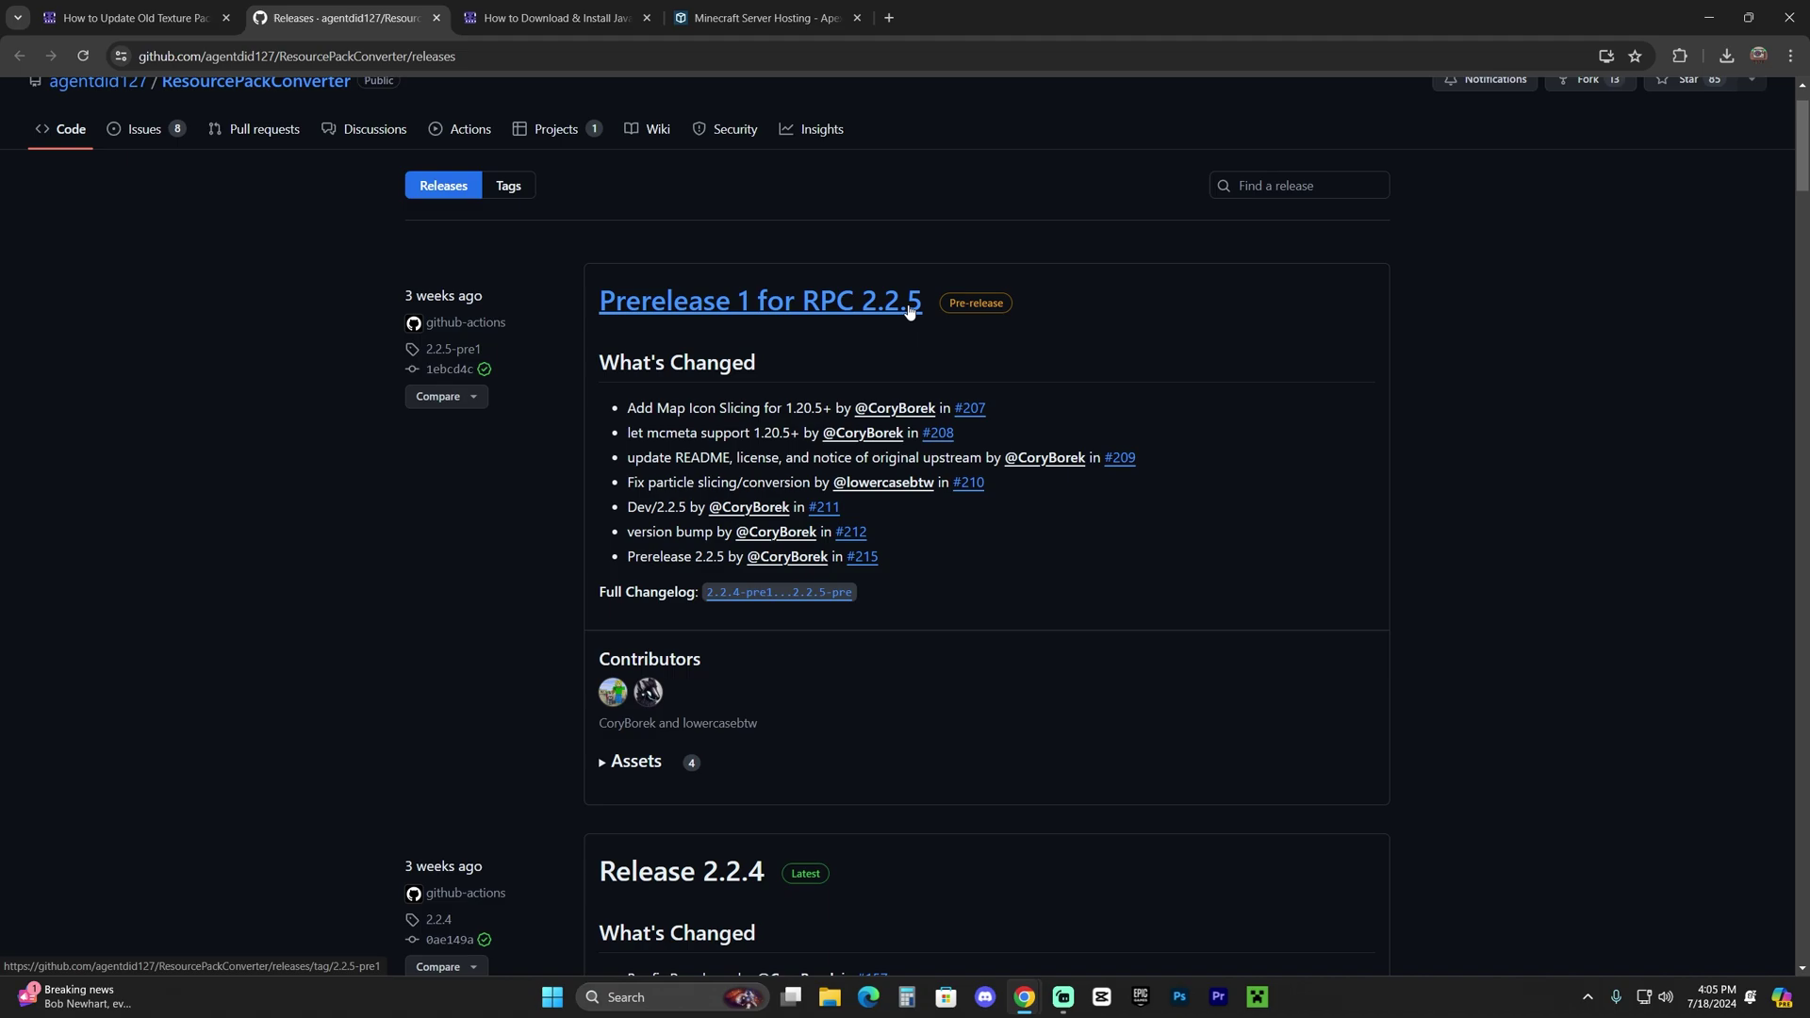
scroll(695, 482, down, 3)
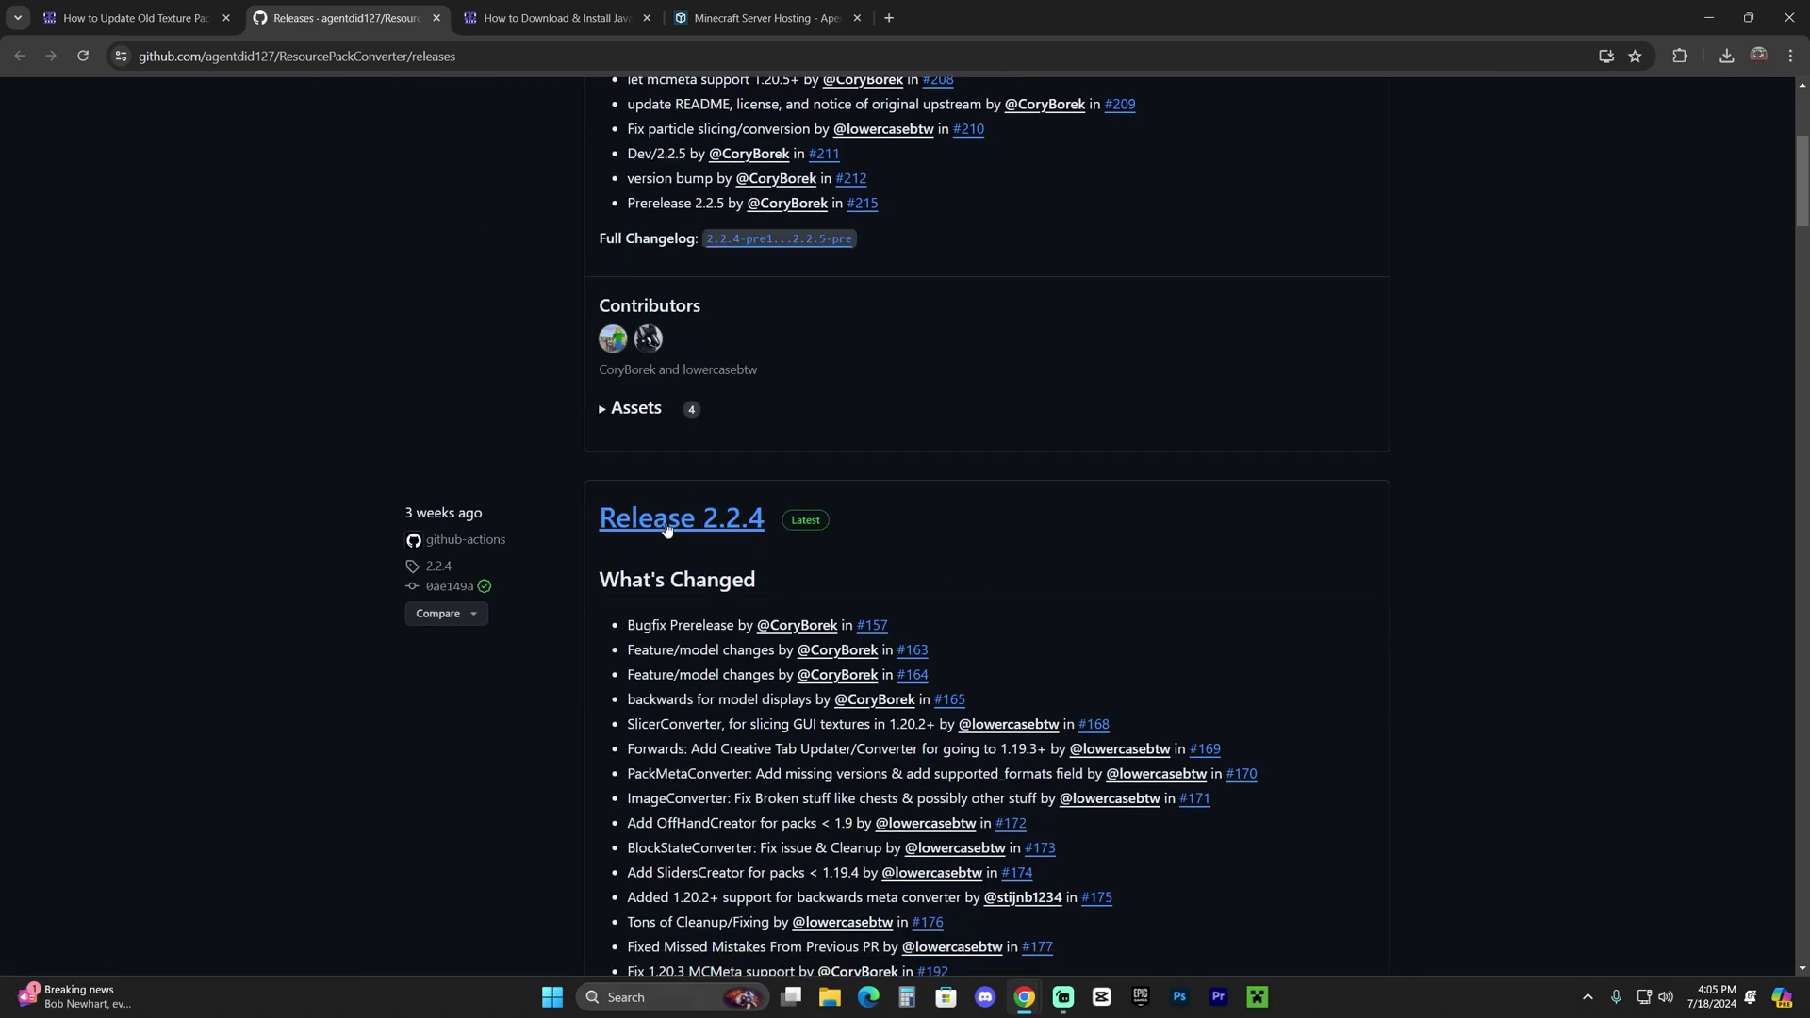
Open Release 2.2.4 and download ResourcePackConverter-Gui-2.2.4.jar from its assets
scroll(778, 460, down, 3)
click(713, 347)
scroll(741, 577, down, 7)
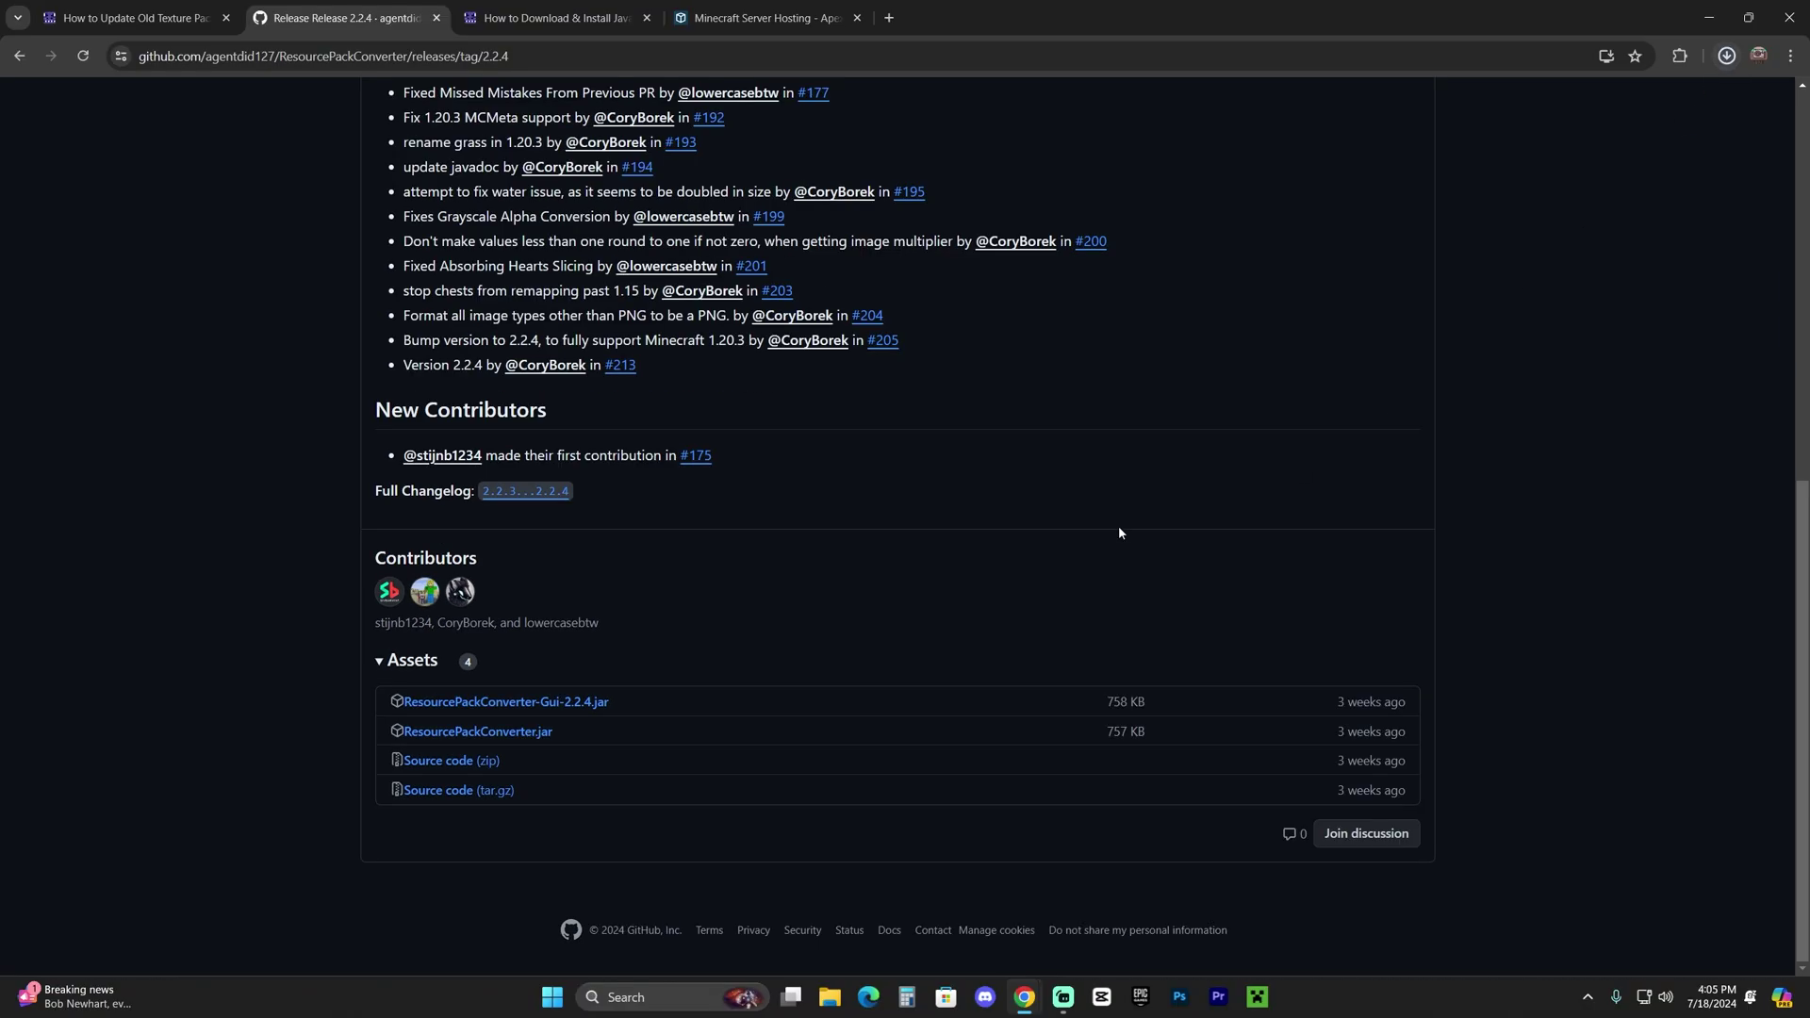
drag(390, 560, 471, 561)
click(522, 570)
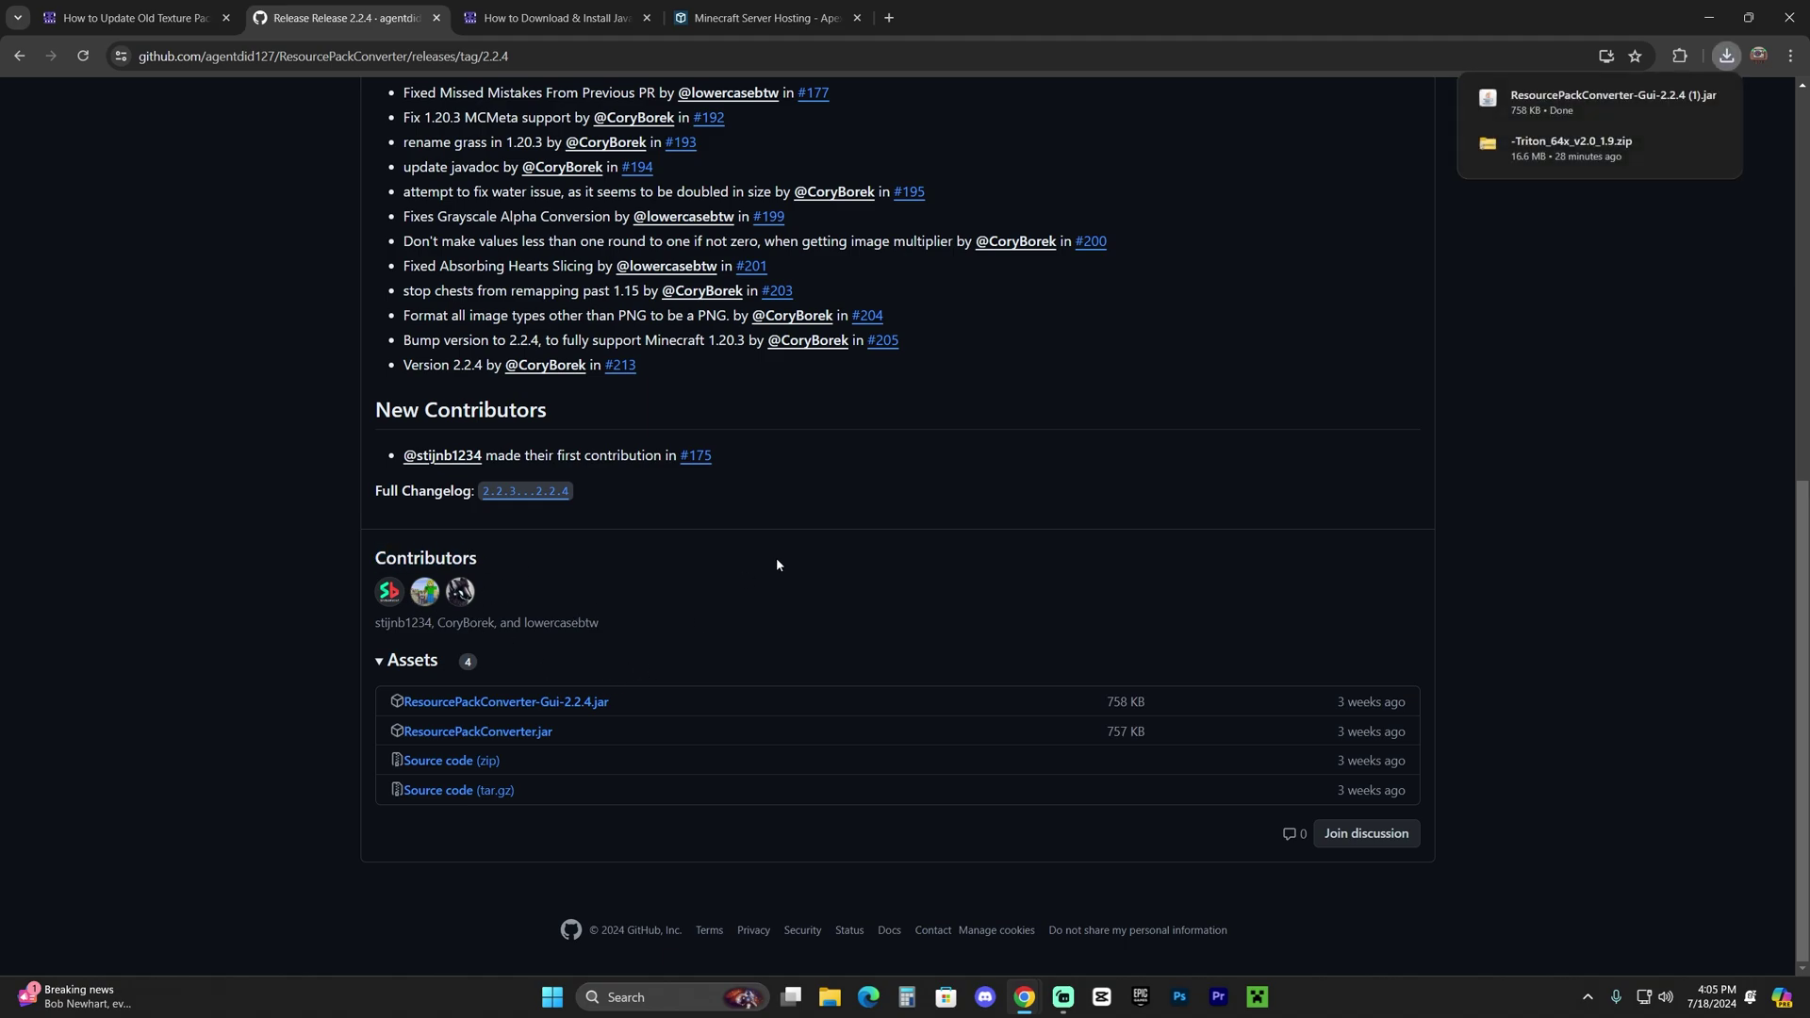
scroll(976, 603, up, 6)
scroll(1319, 562, down, 3)
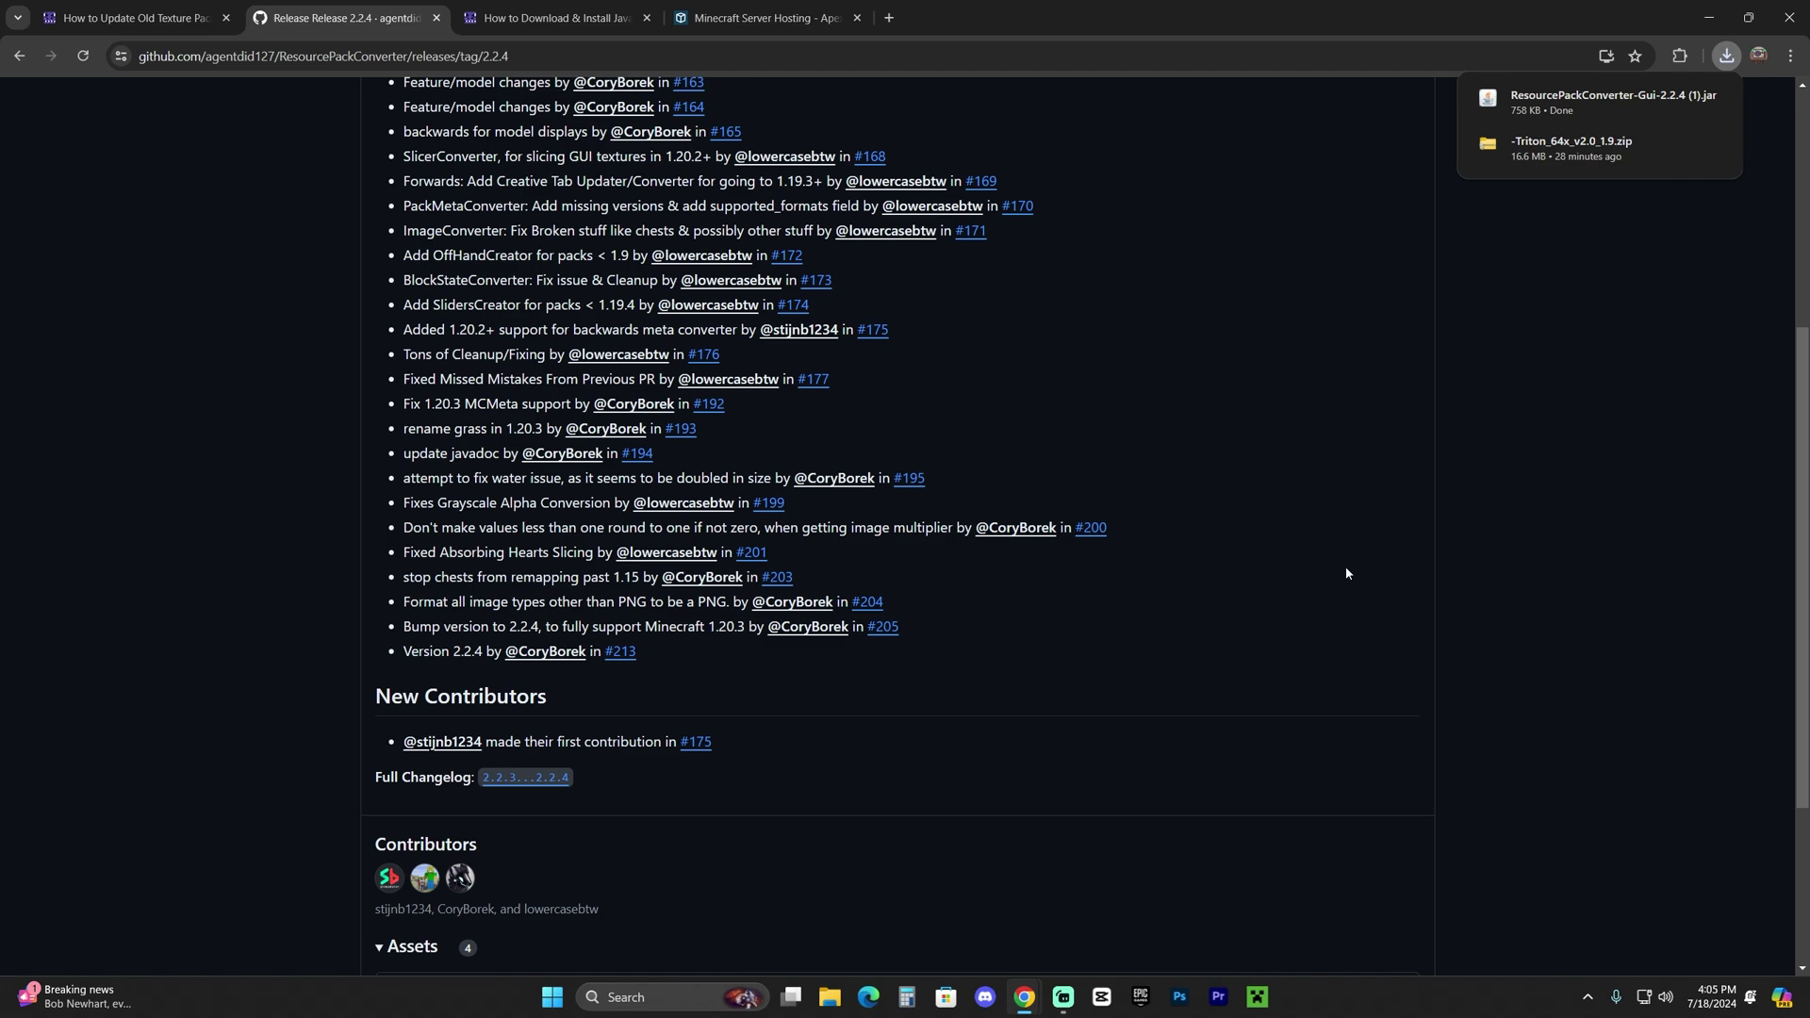
scroll(1218, 564, up, 5)
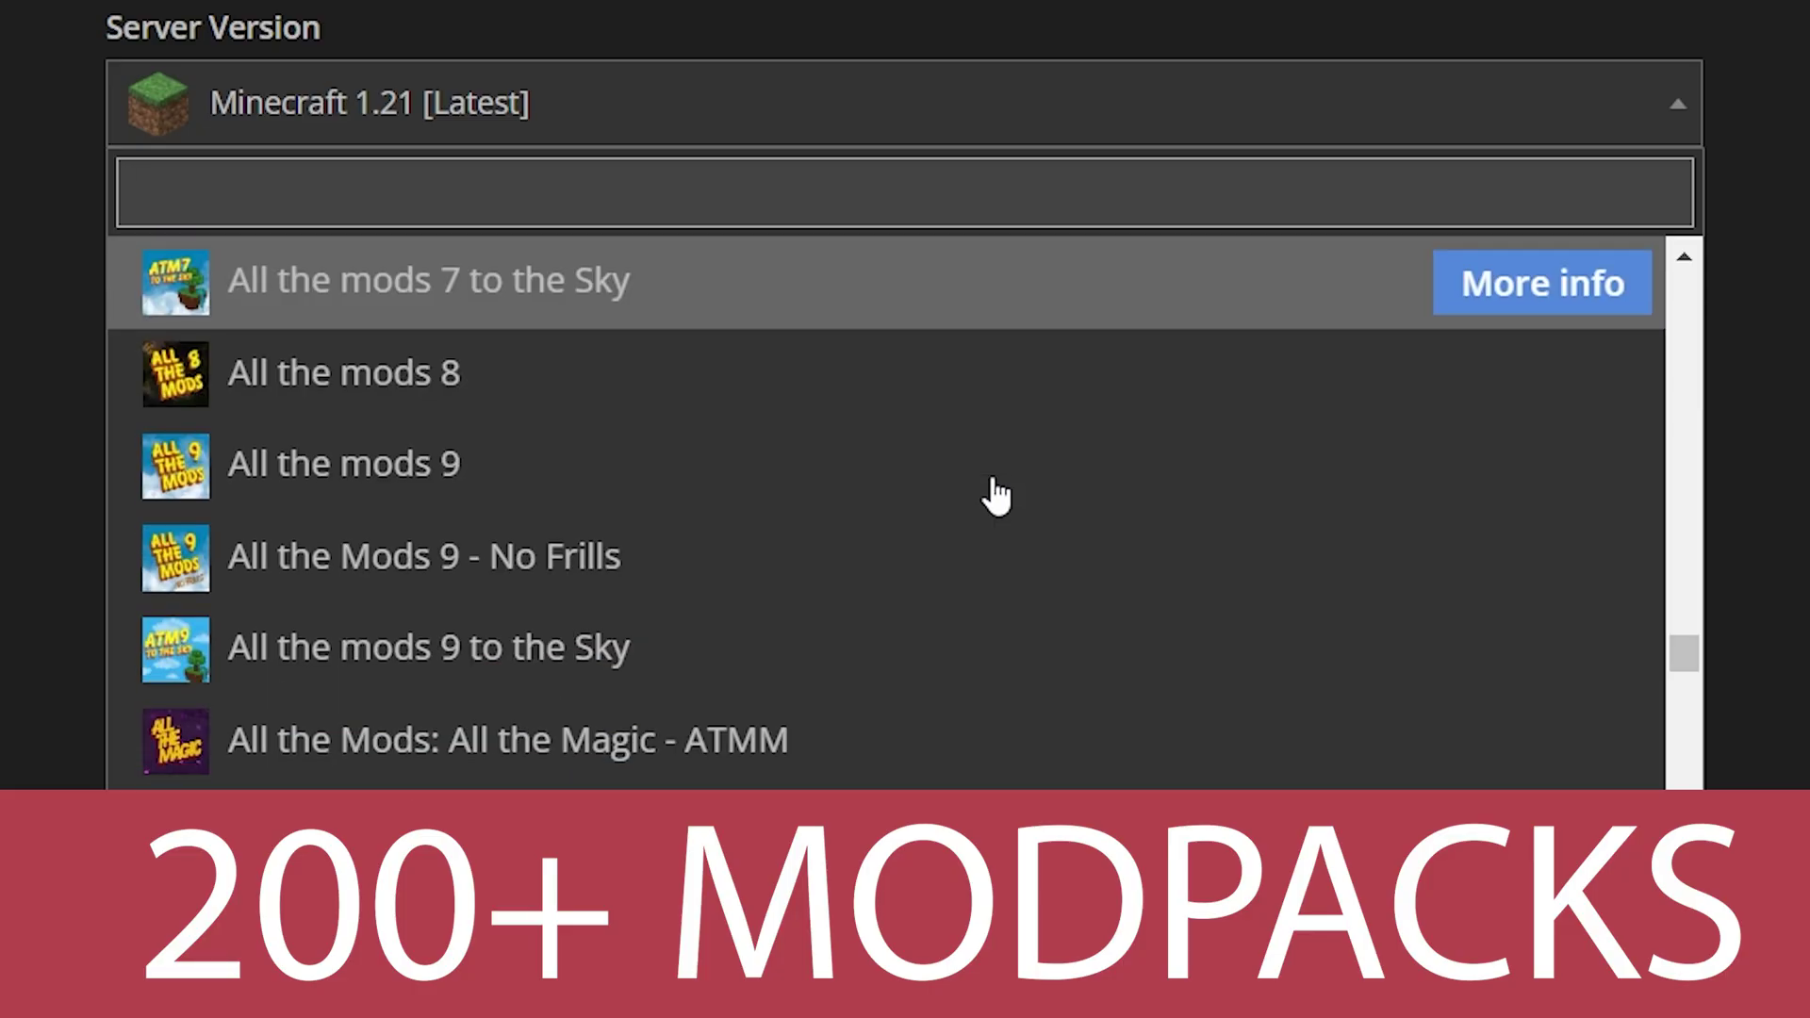
scroll(990, 493, down, 10)
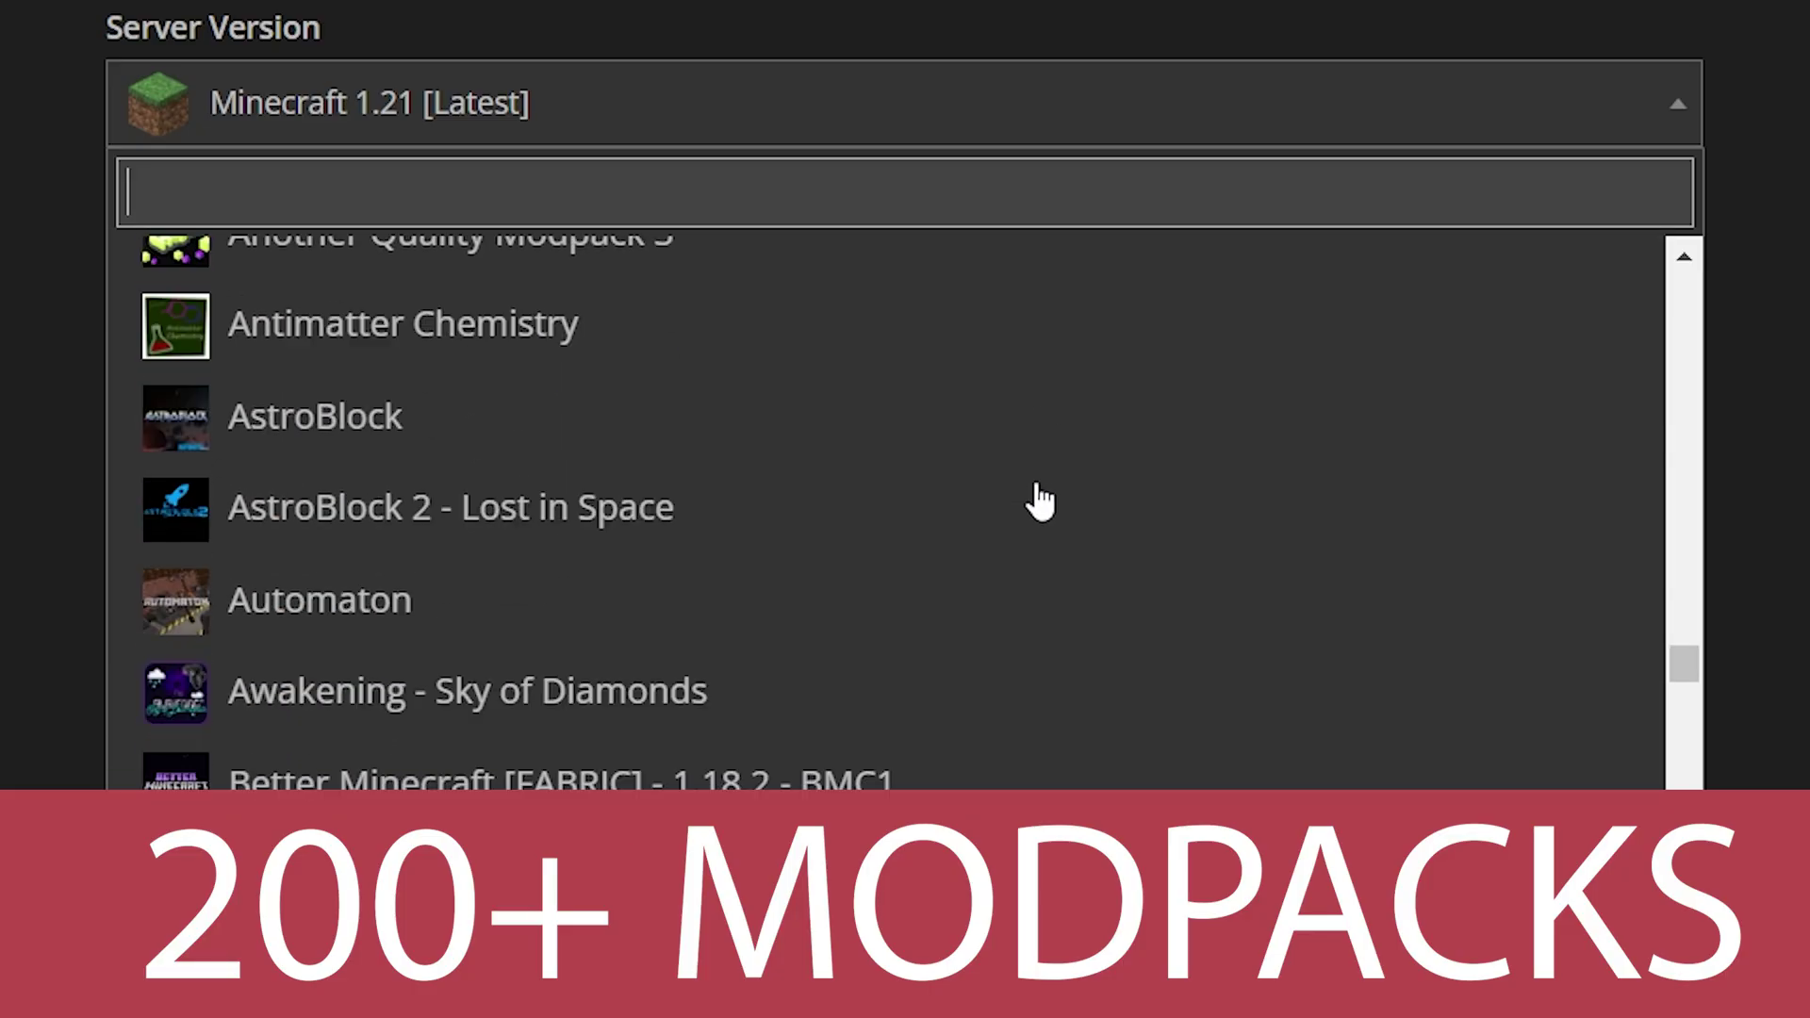
scroll(1037, 501, down, 5)
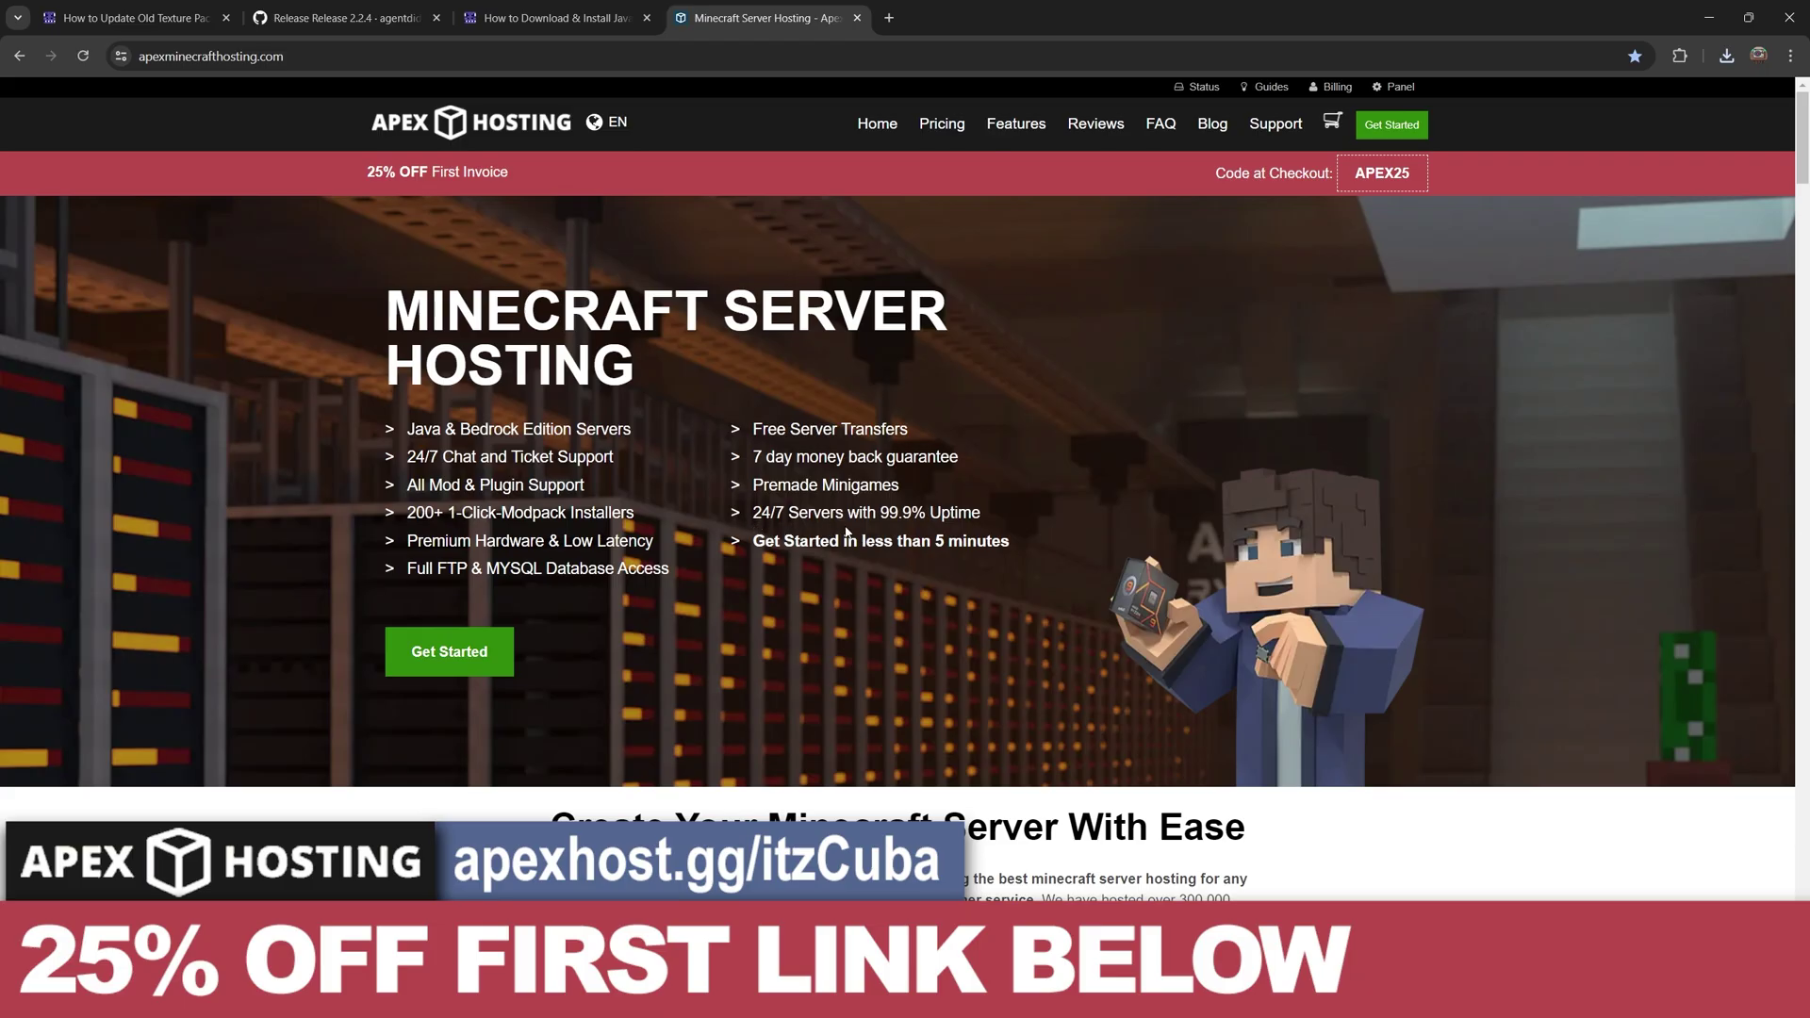
scroll(846, 533, down, 20)
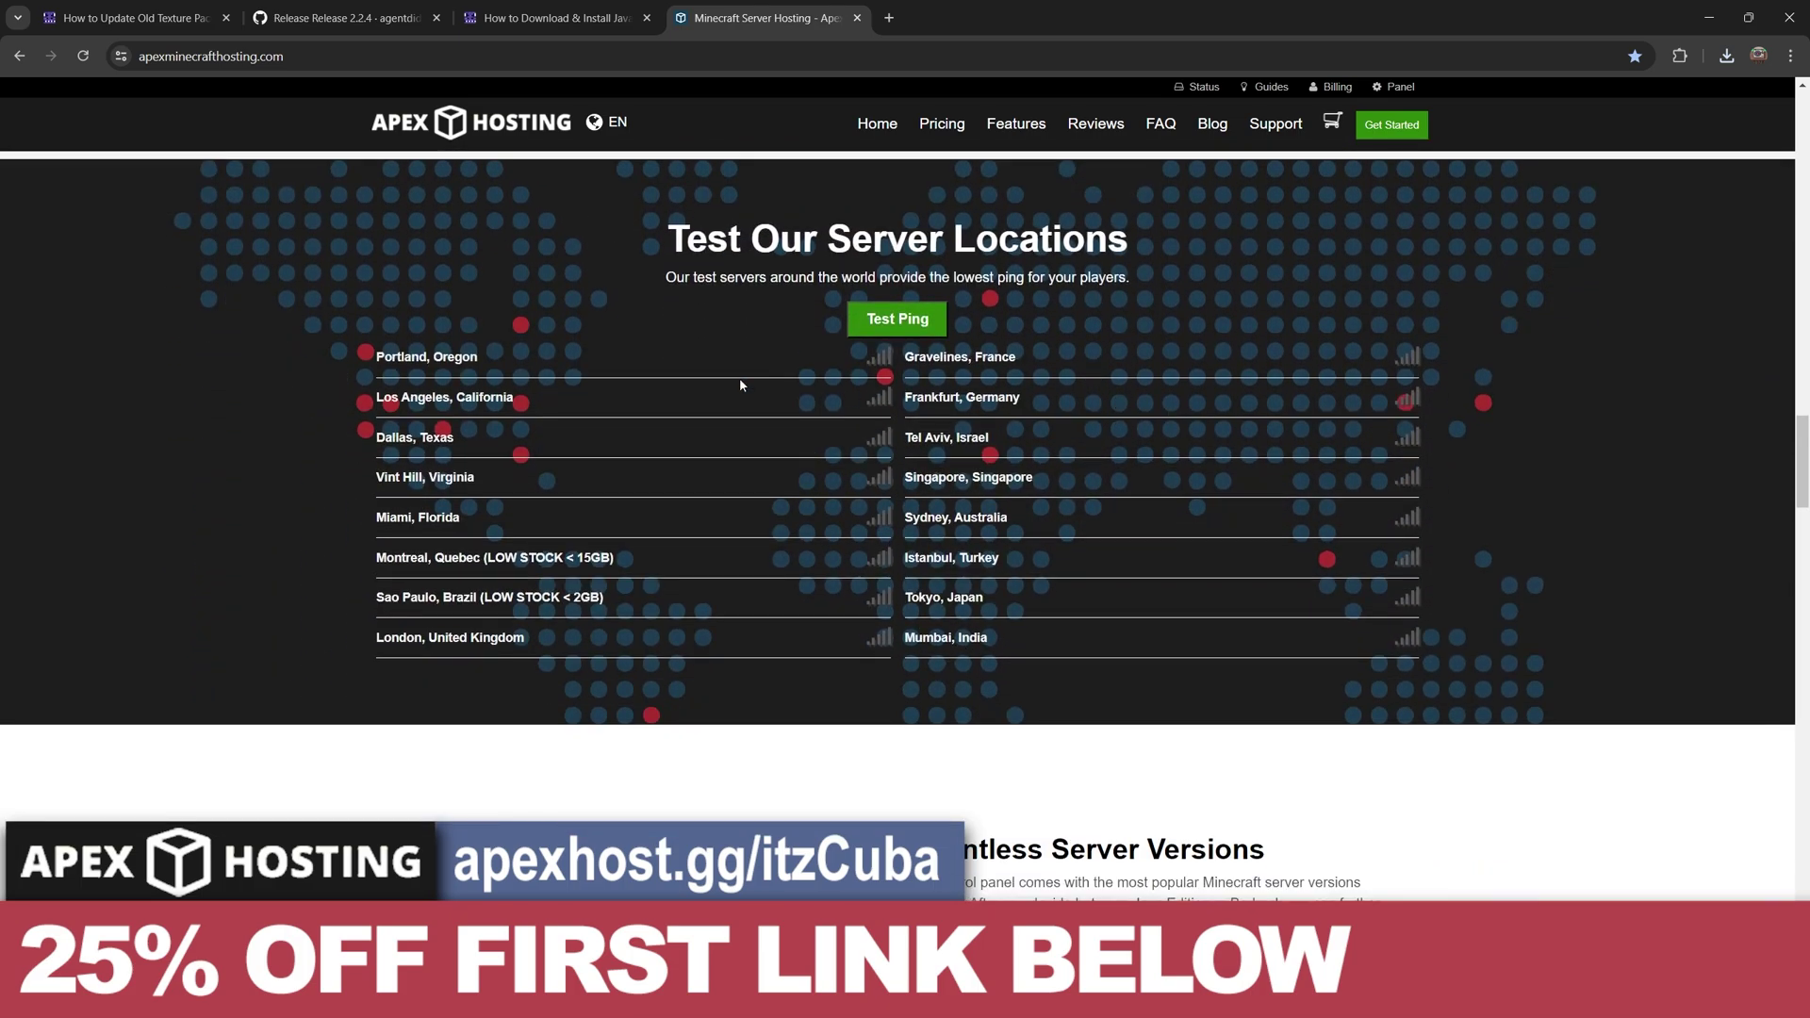
click(895, 320)
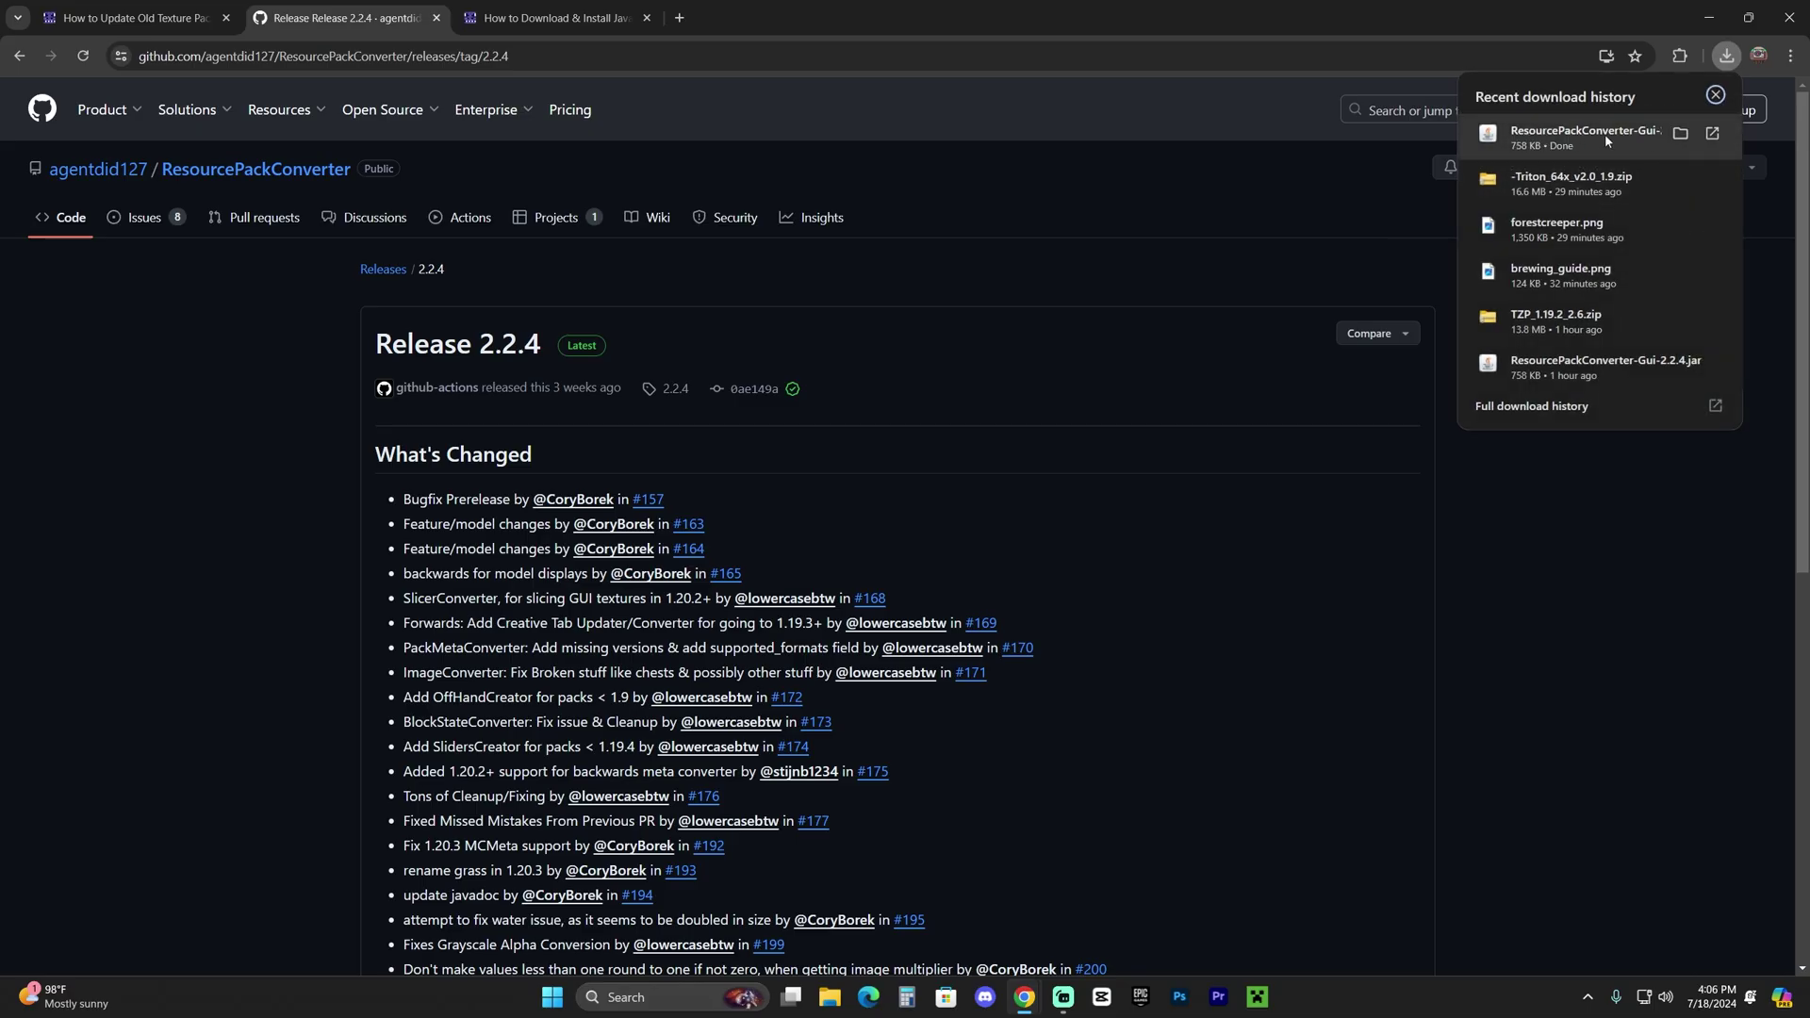
Place the newly downloaded ResourcePackConverter-Gui-2.2.4 (1).jar on the desktop from the browser's recent downloads
drag(1579, 11, 1024, 264)
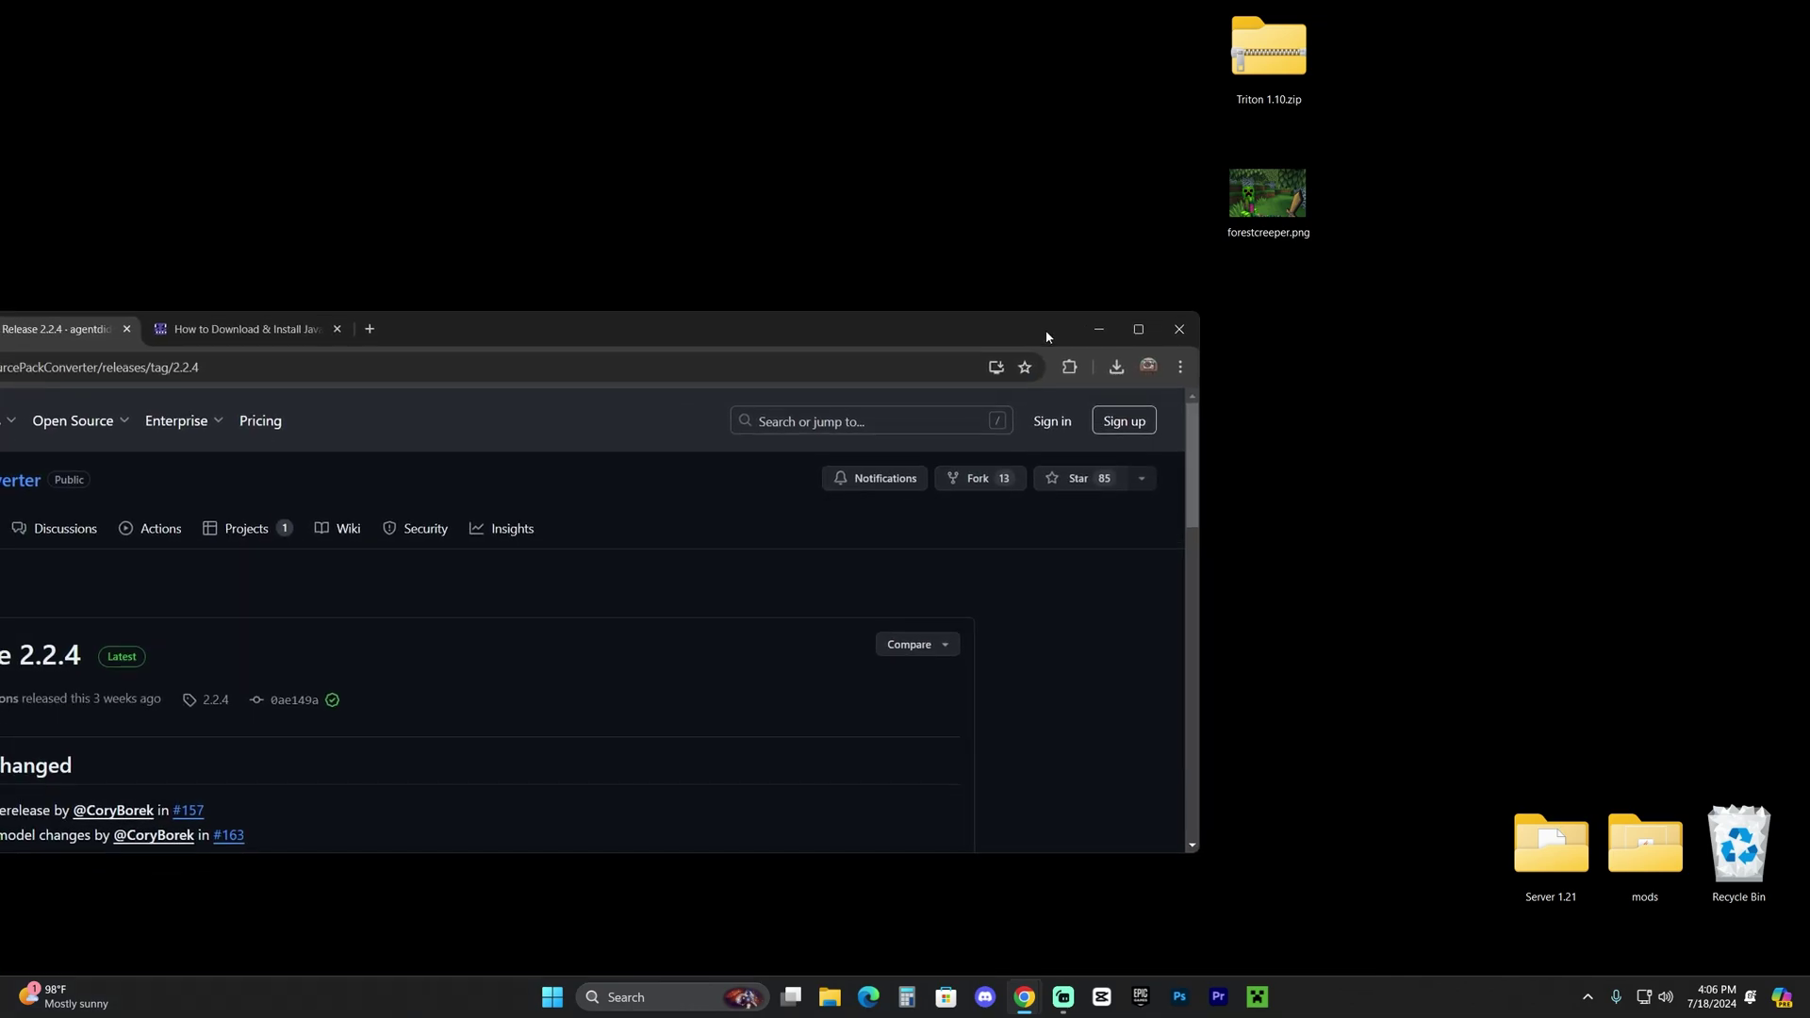
click(1116, 366)
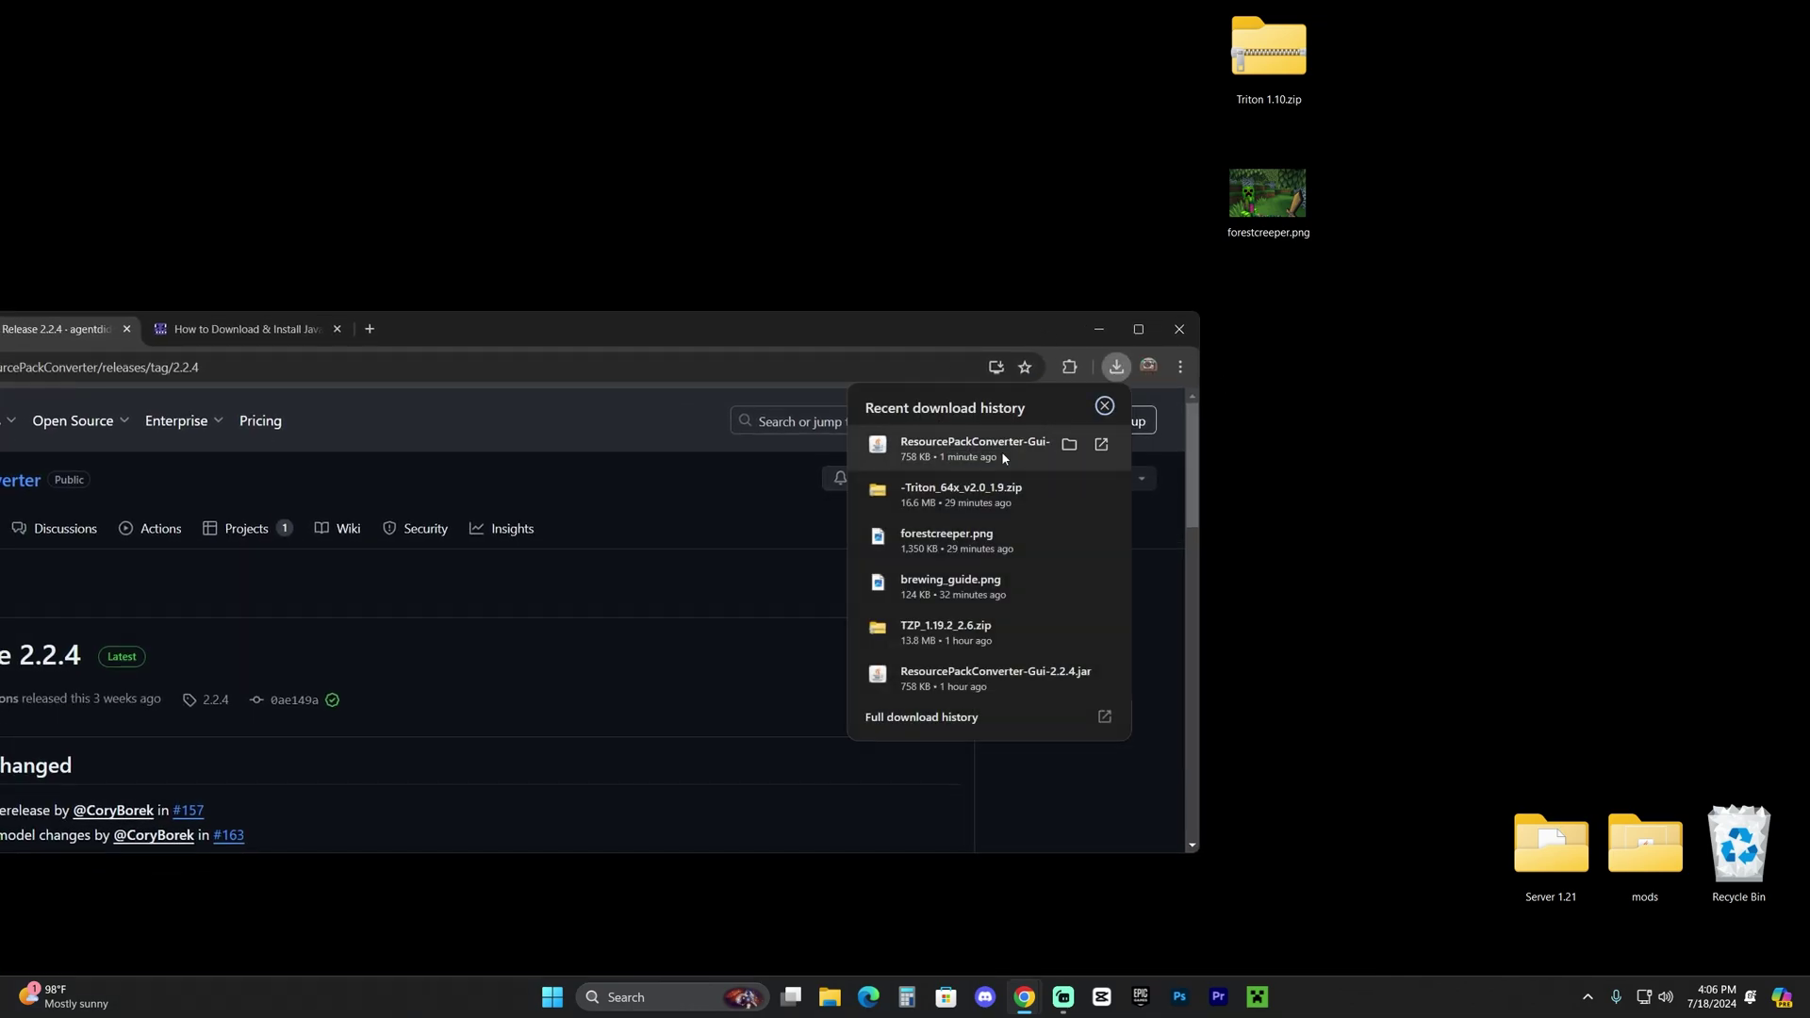
drag(1004, 458, 990, 193)
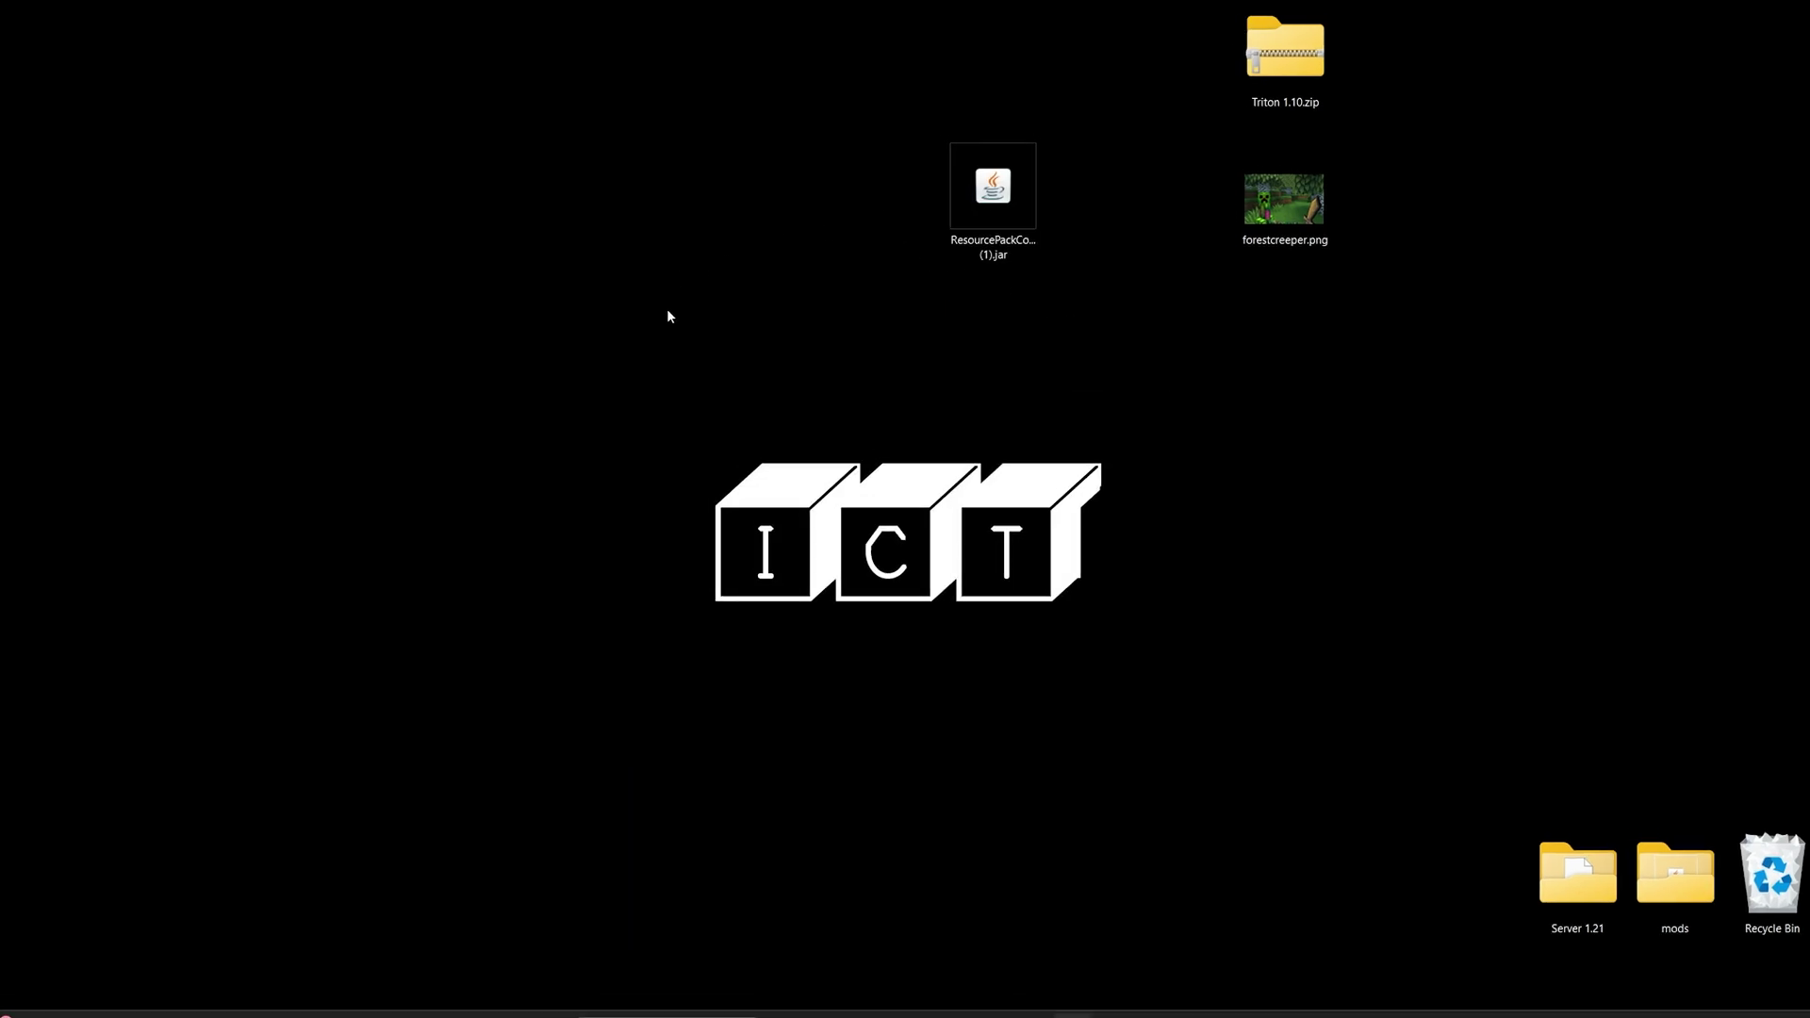
Create a new desktop folder named Resource Packs Convertion
right_click(589, 350)
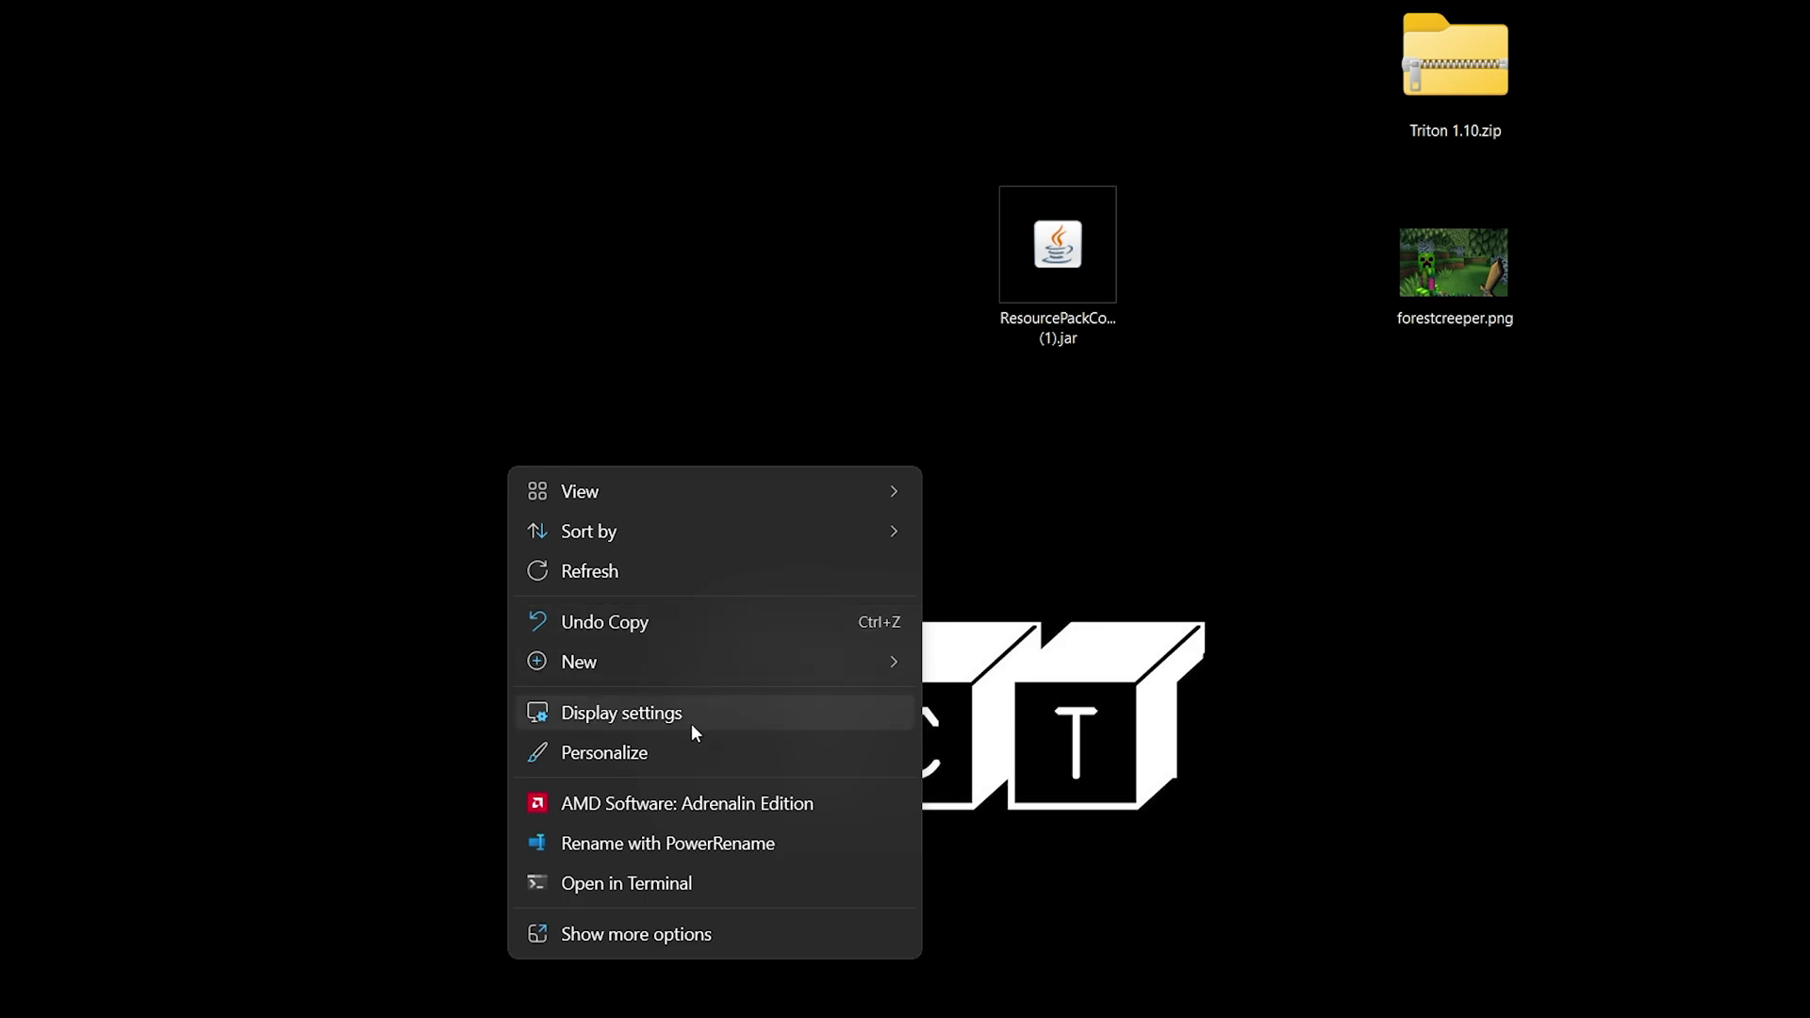
mouse_move(813, 667)
click(968, 663)
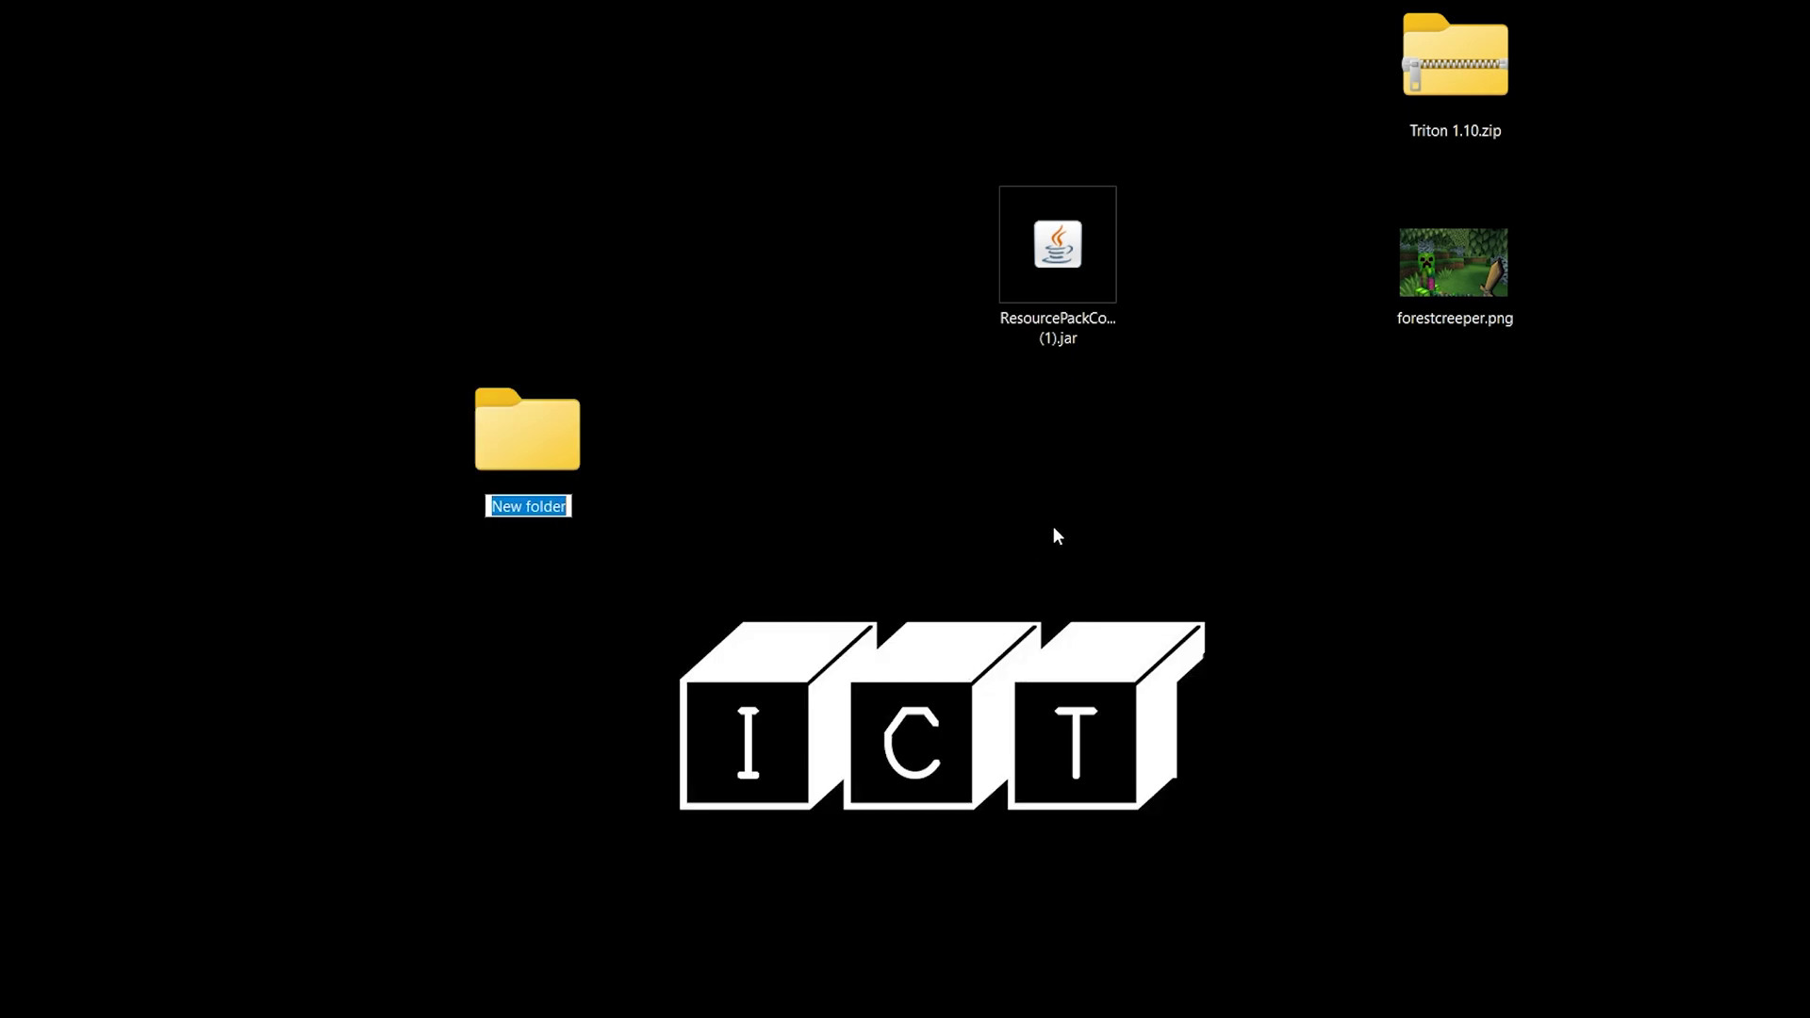
text(Resource Packs Convertion)
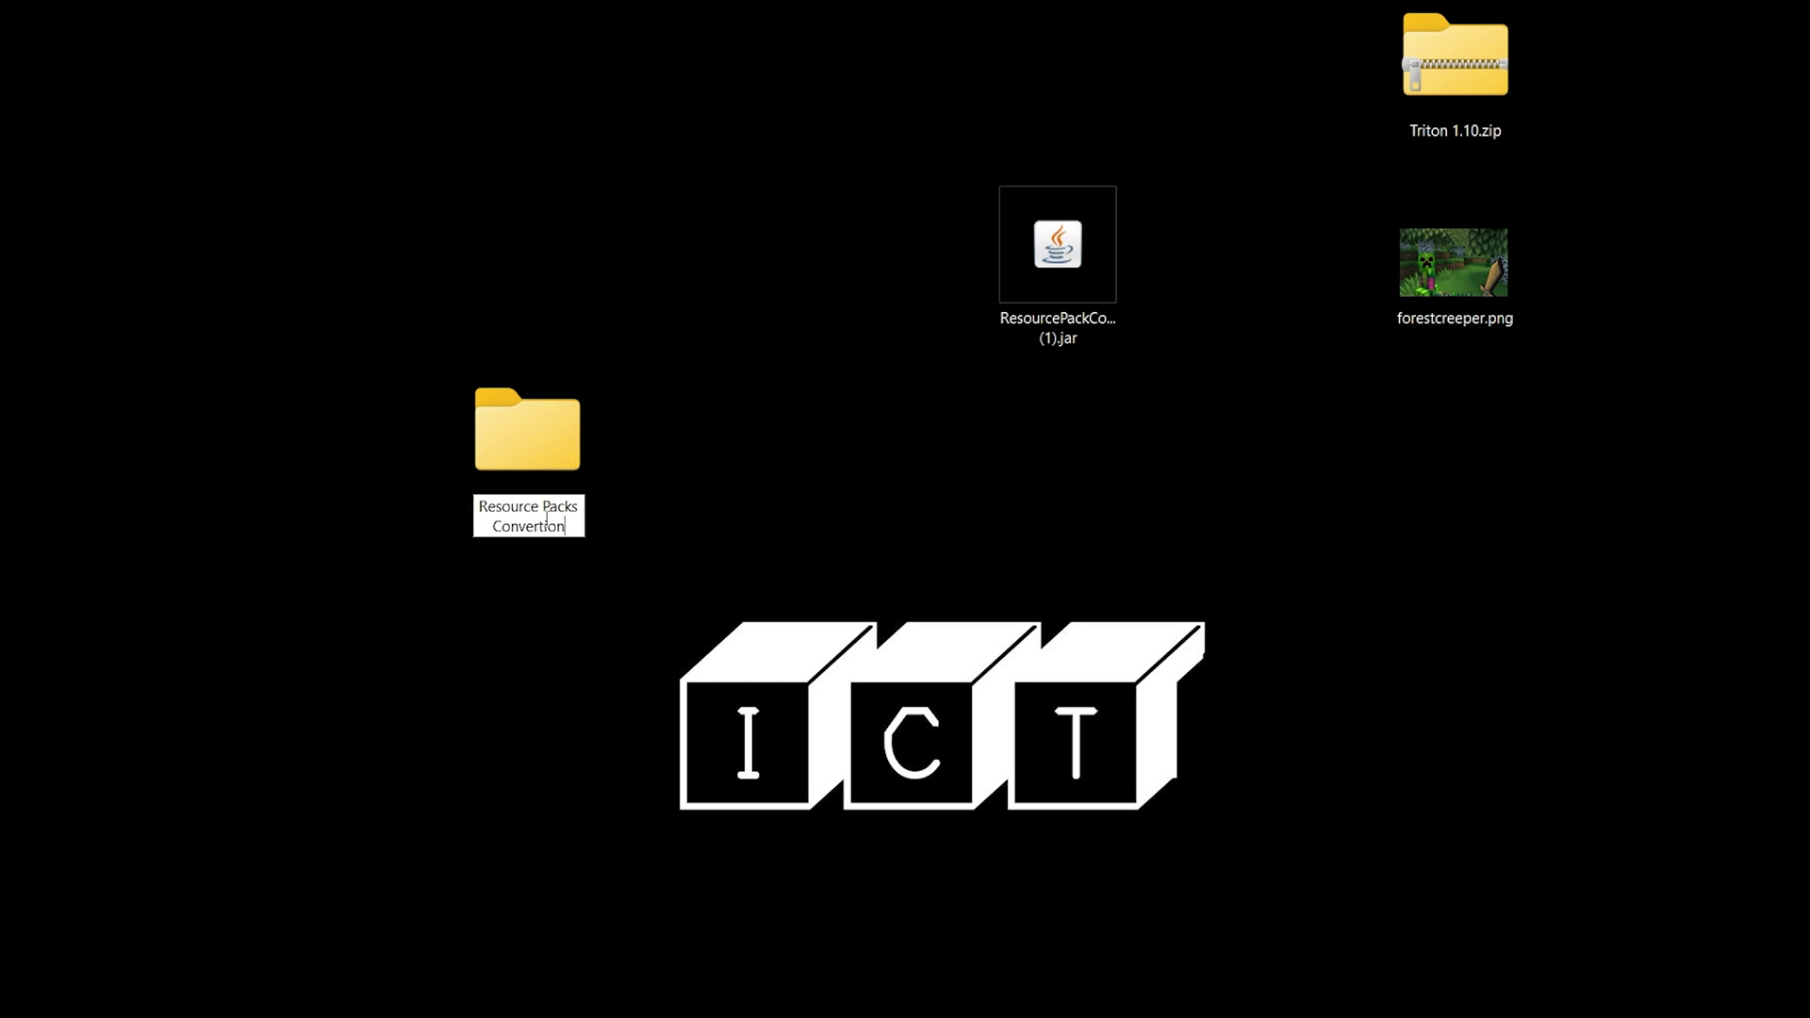
click(609, 521)
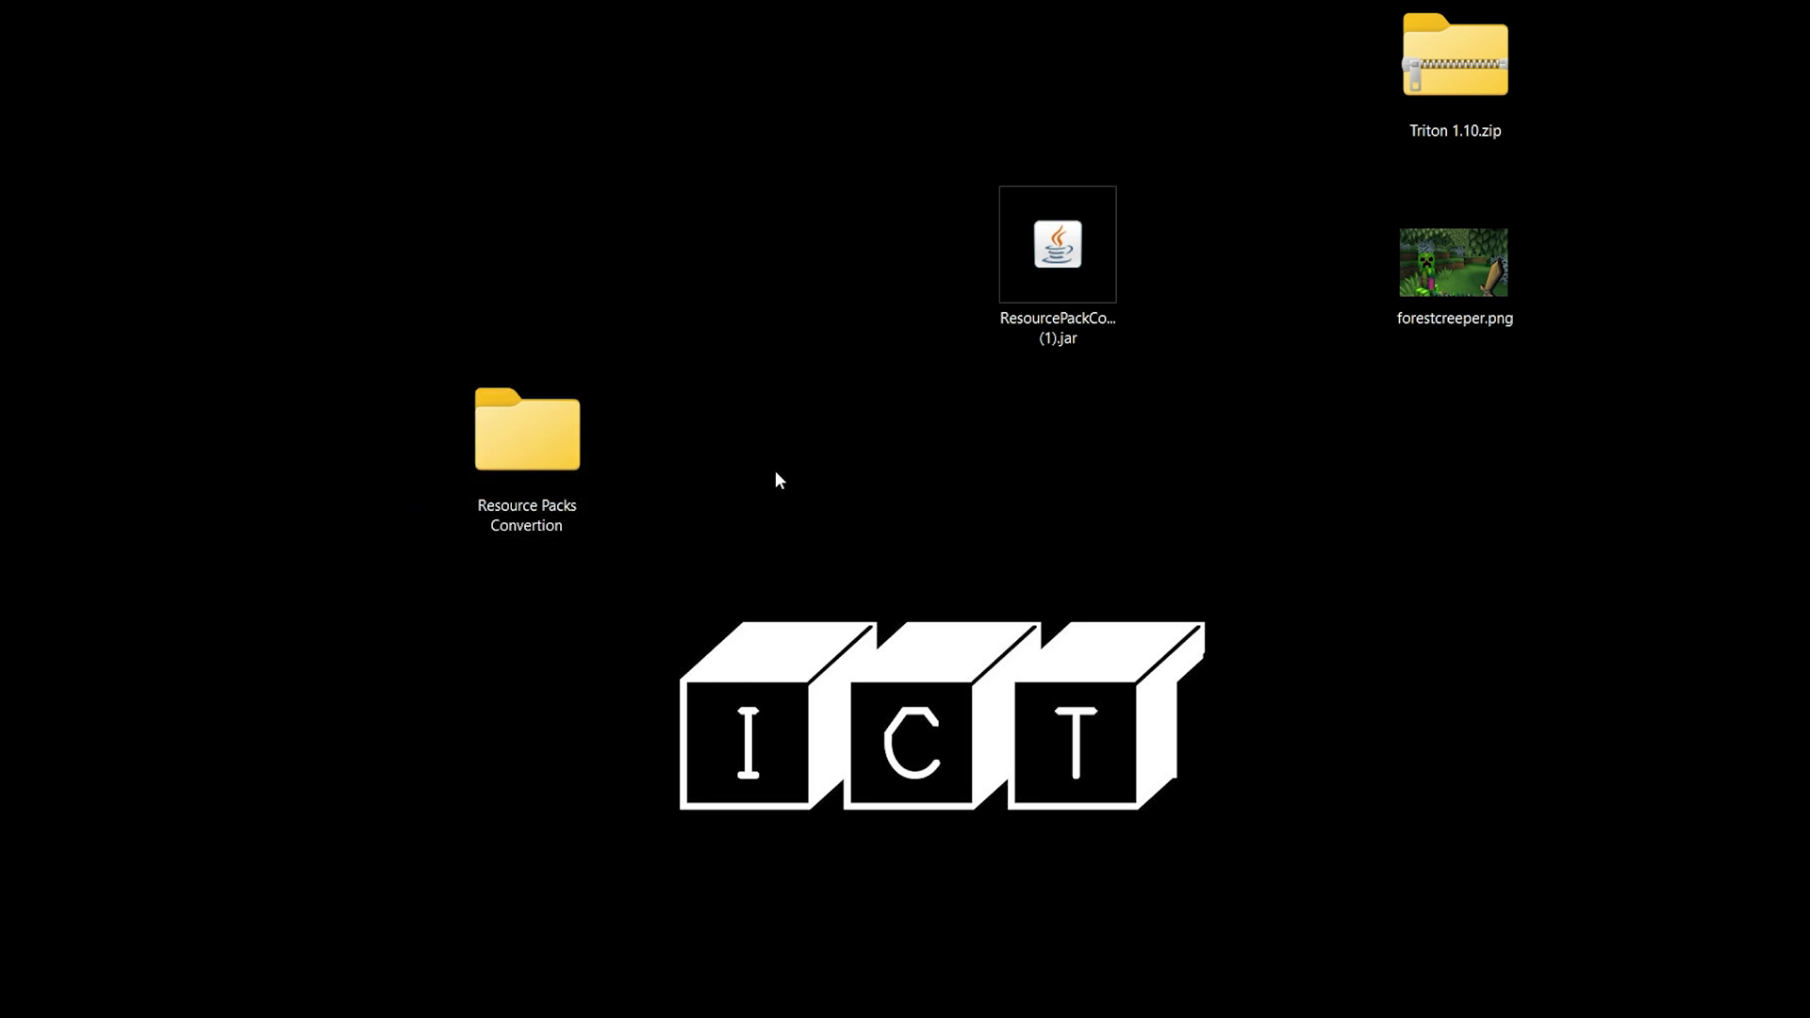
Open the Resource Packs Convertion folder and move ResourcePackConverter-Gui-2.2.4 (1).jar from the desktop into it
click(473, 466)
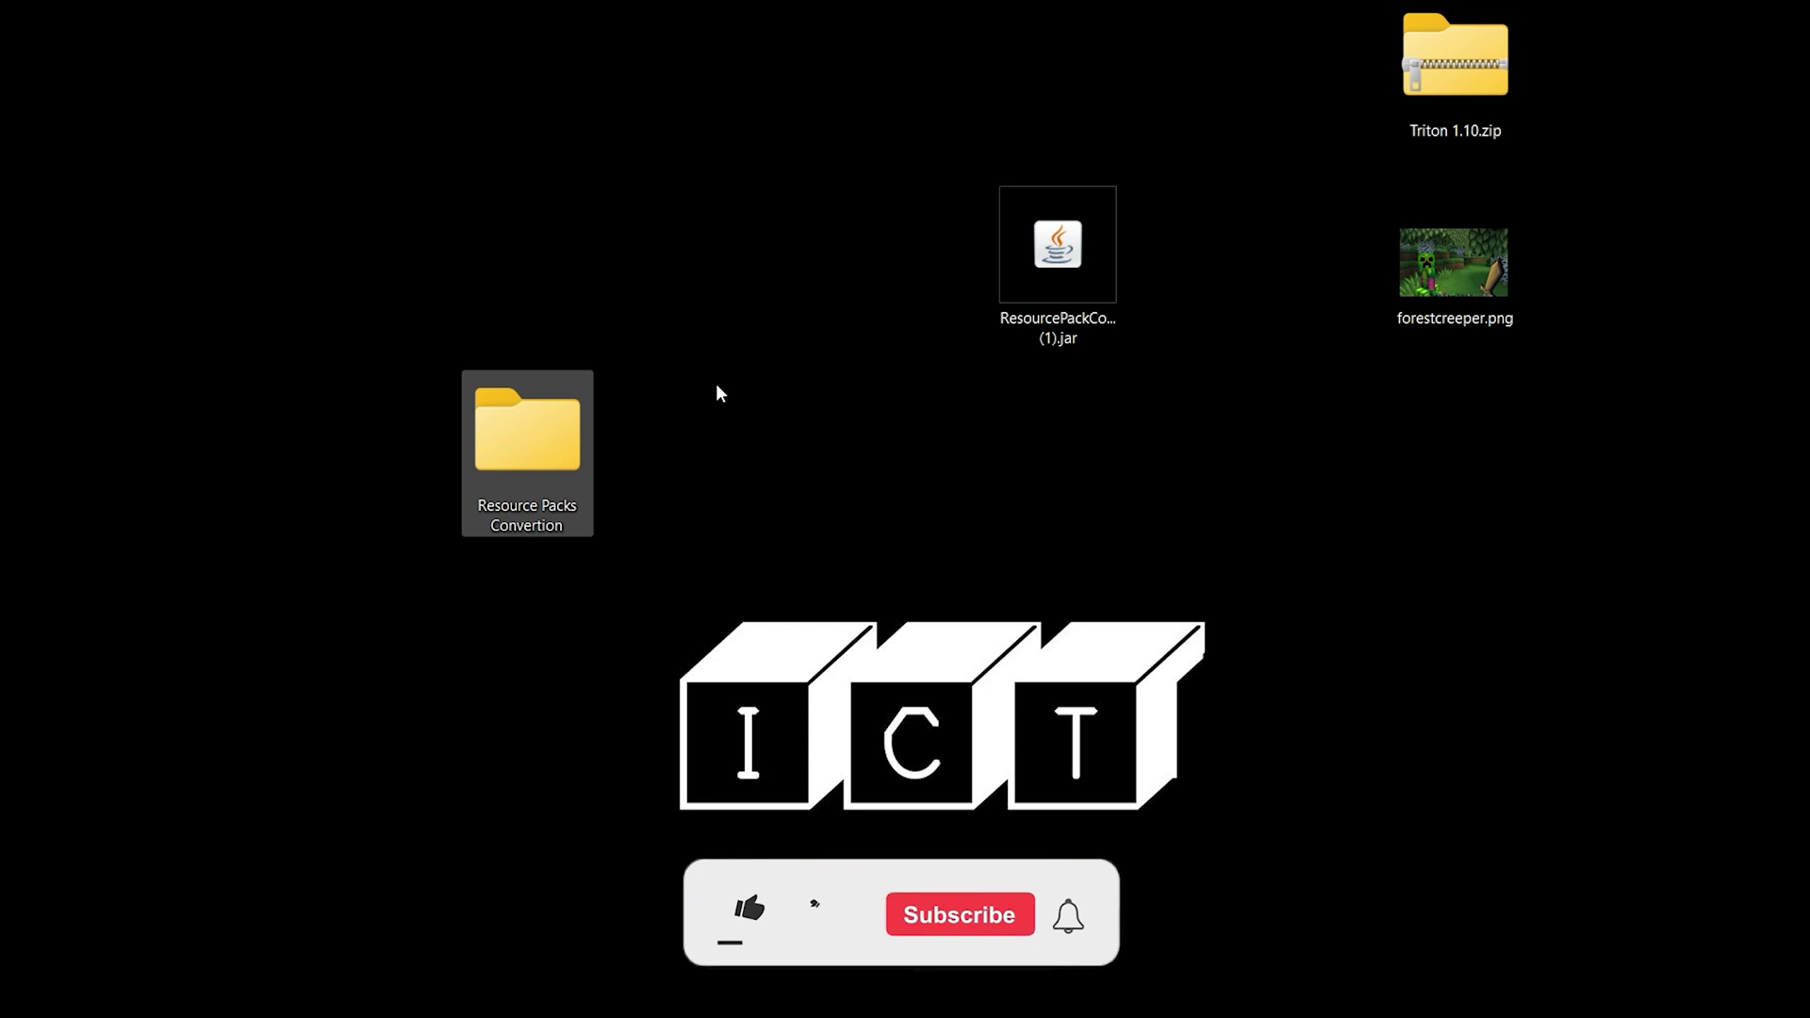
click(1026, 416)
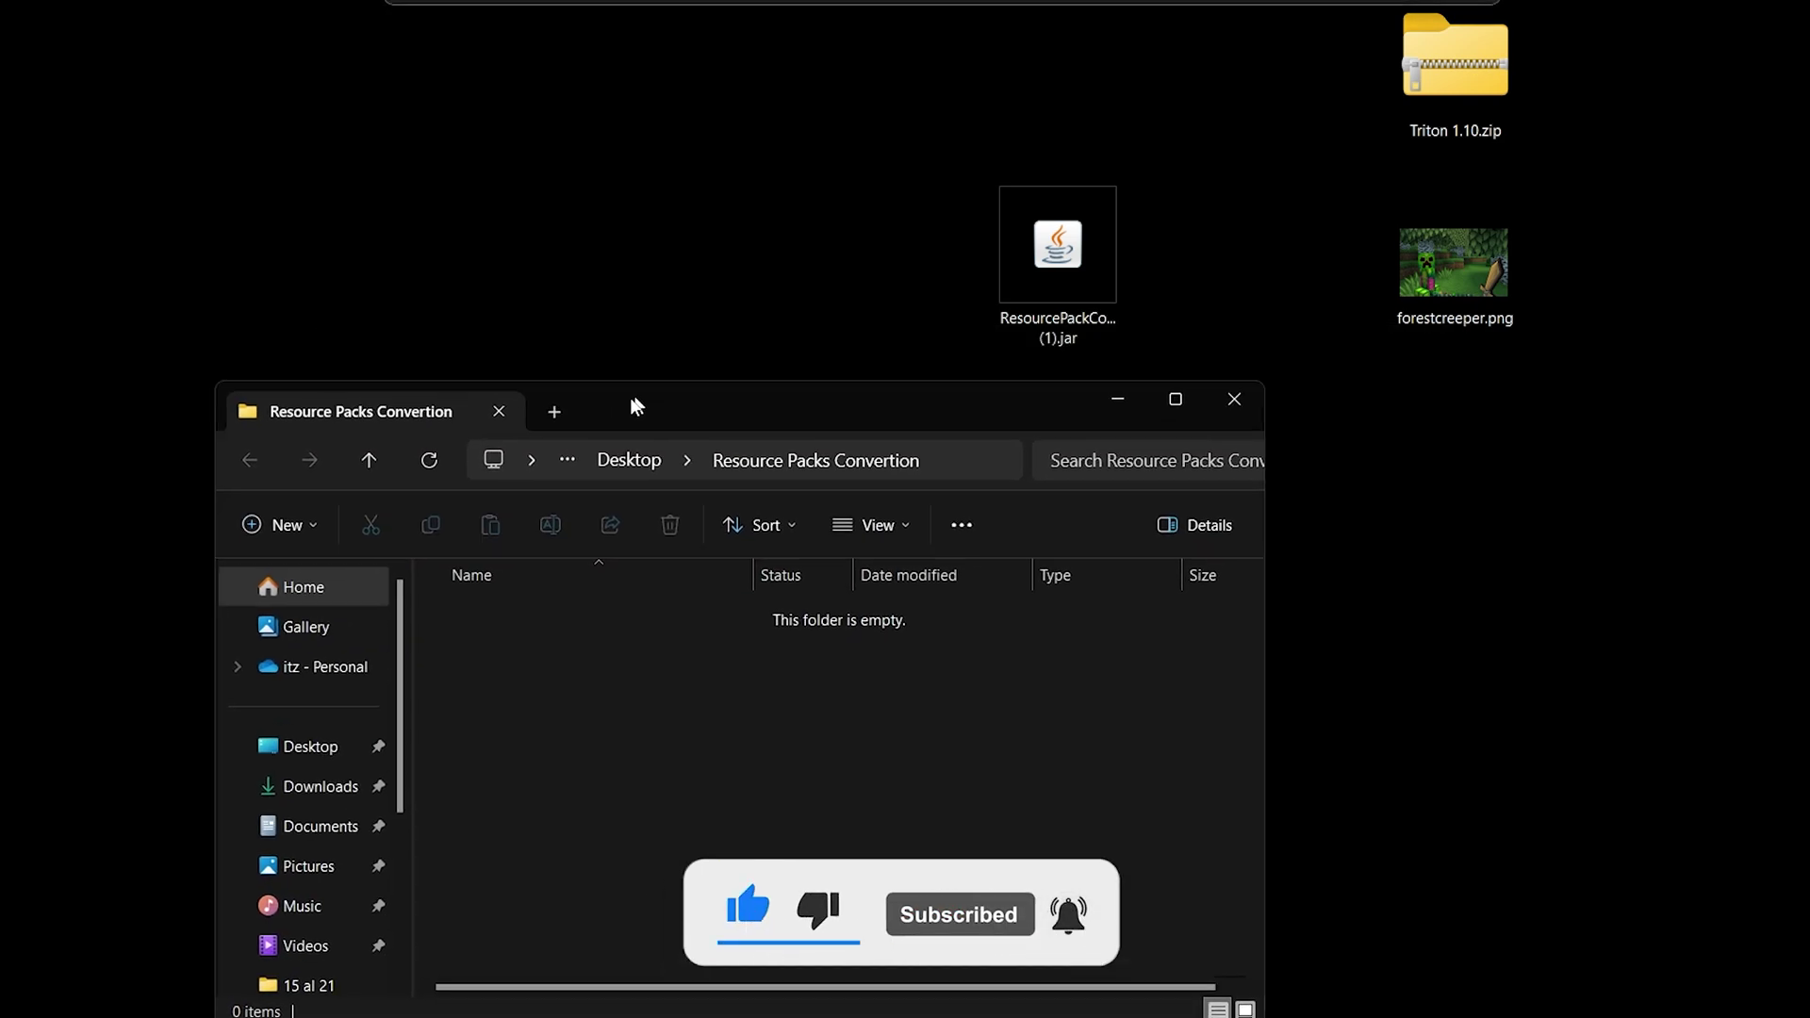
click(1080, 262)
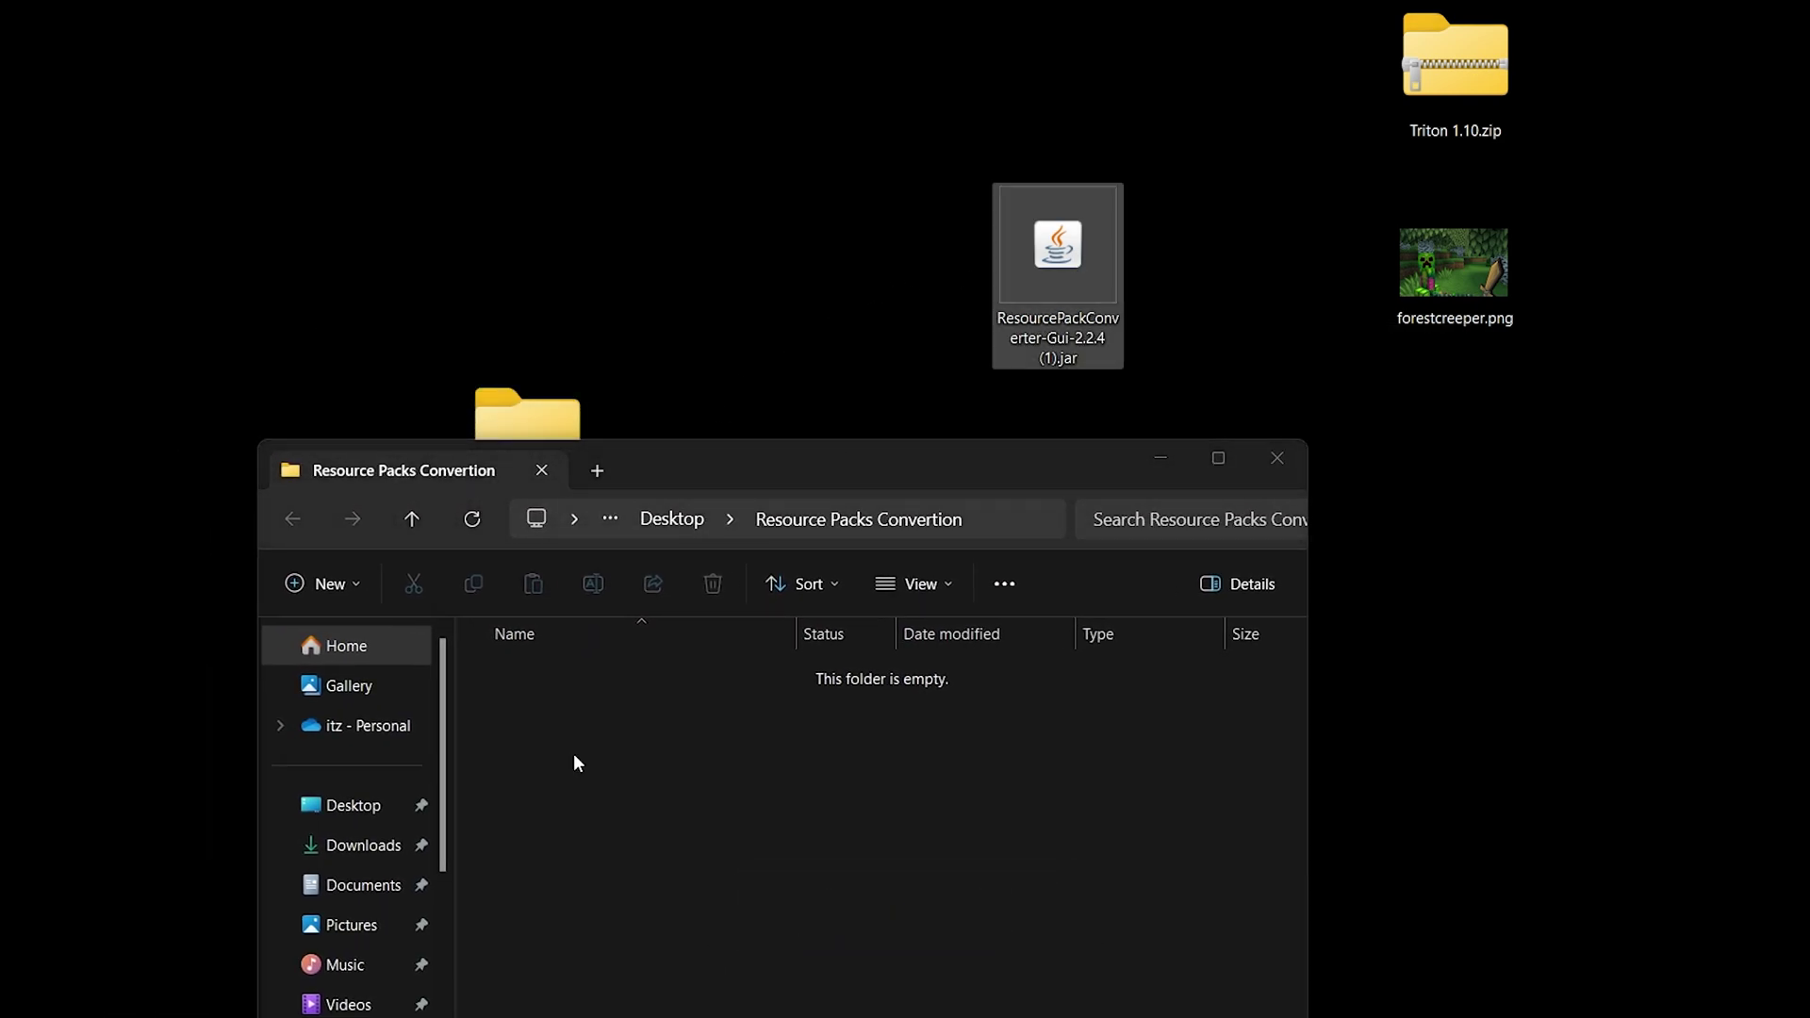
drag(979, 860, 666, 715)
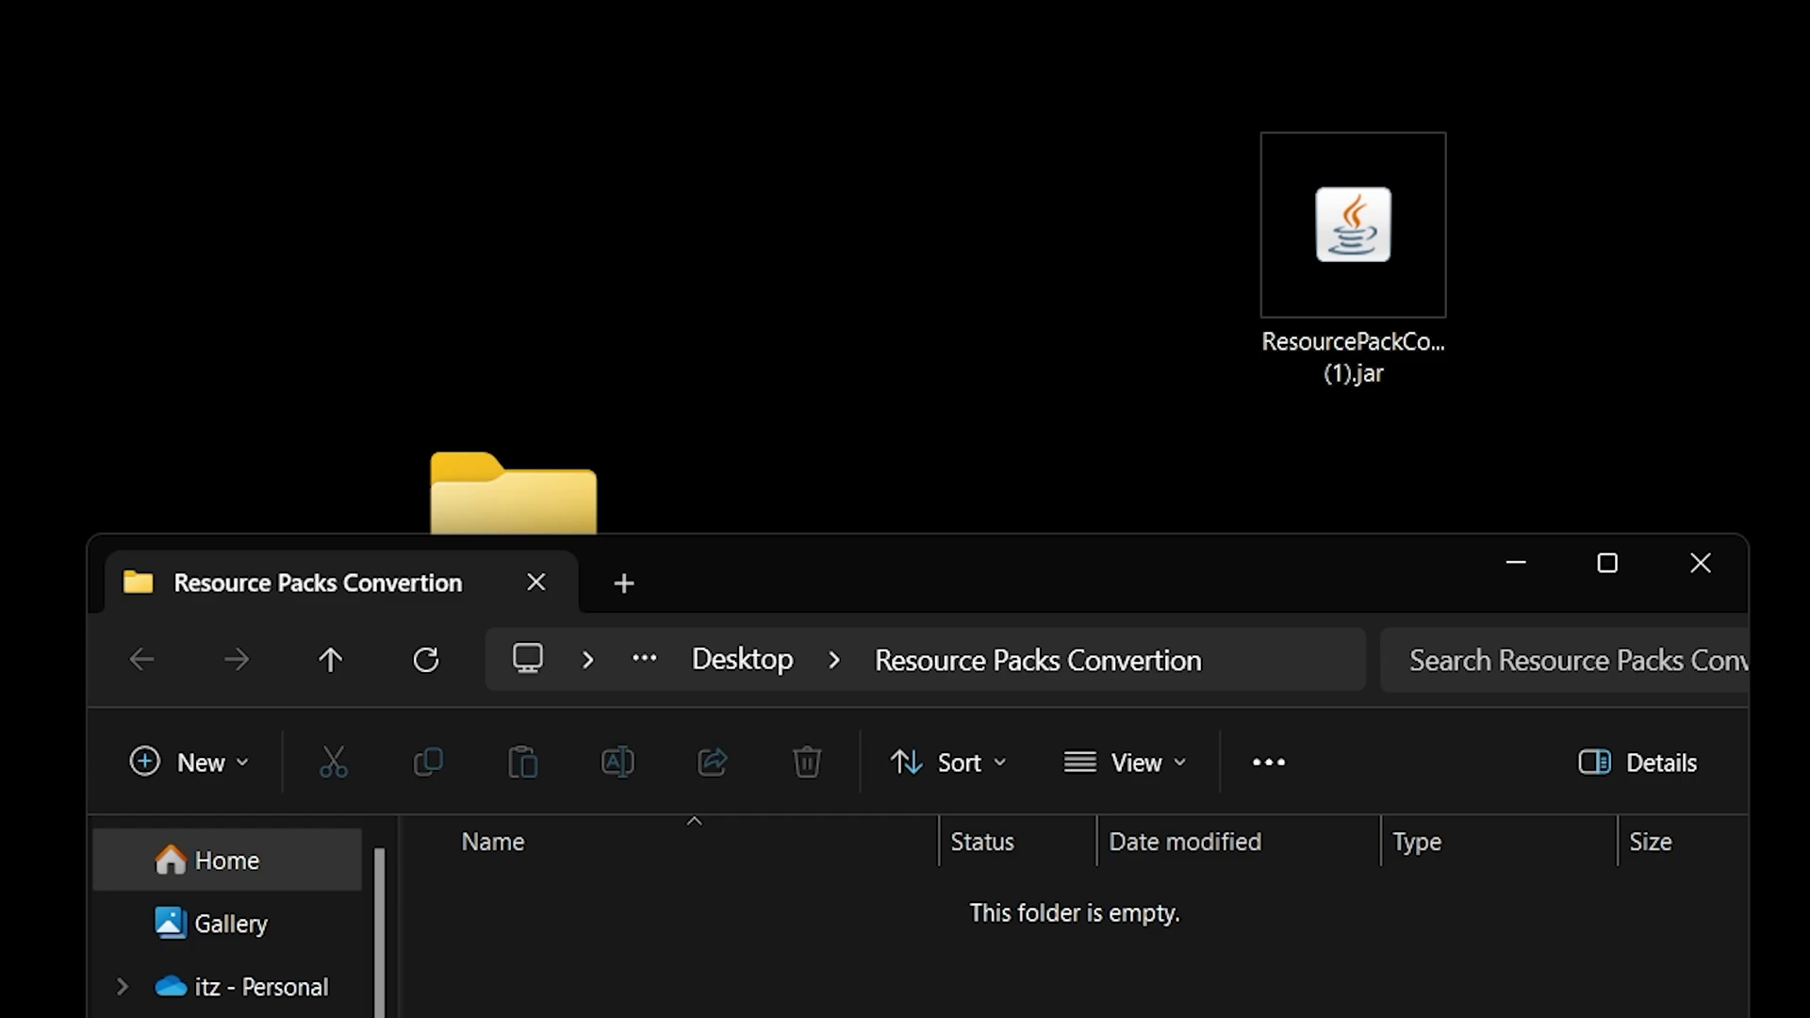
drag(1373, 282, 1093, 1013)
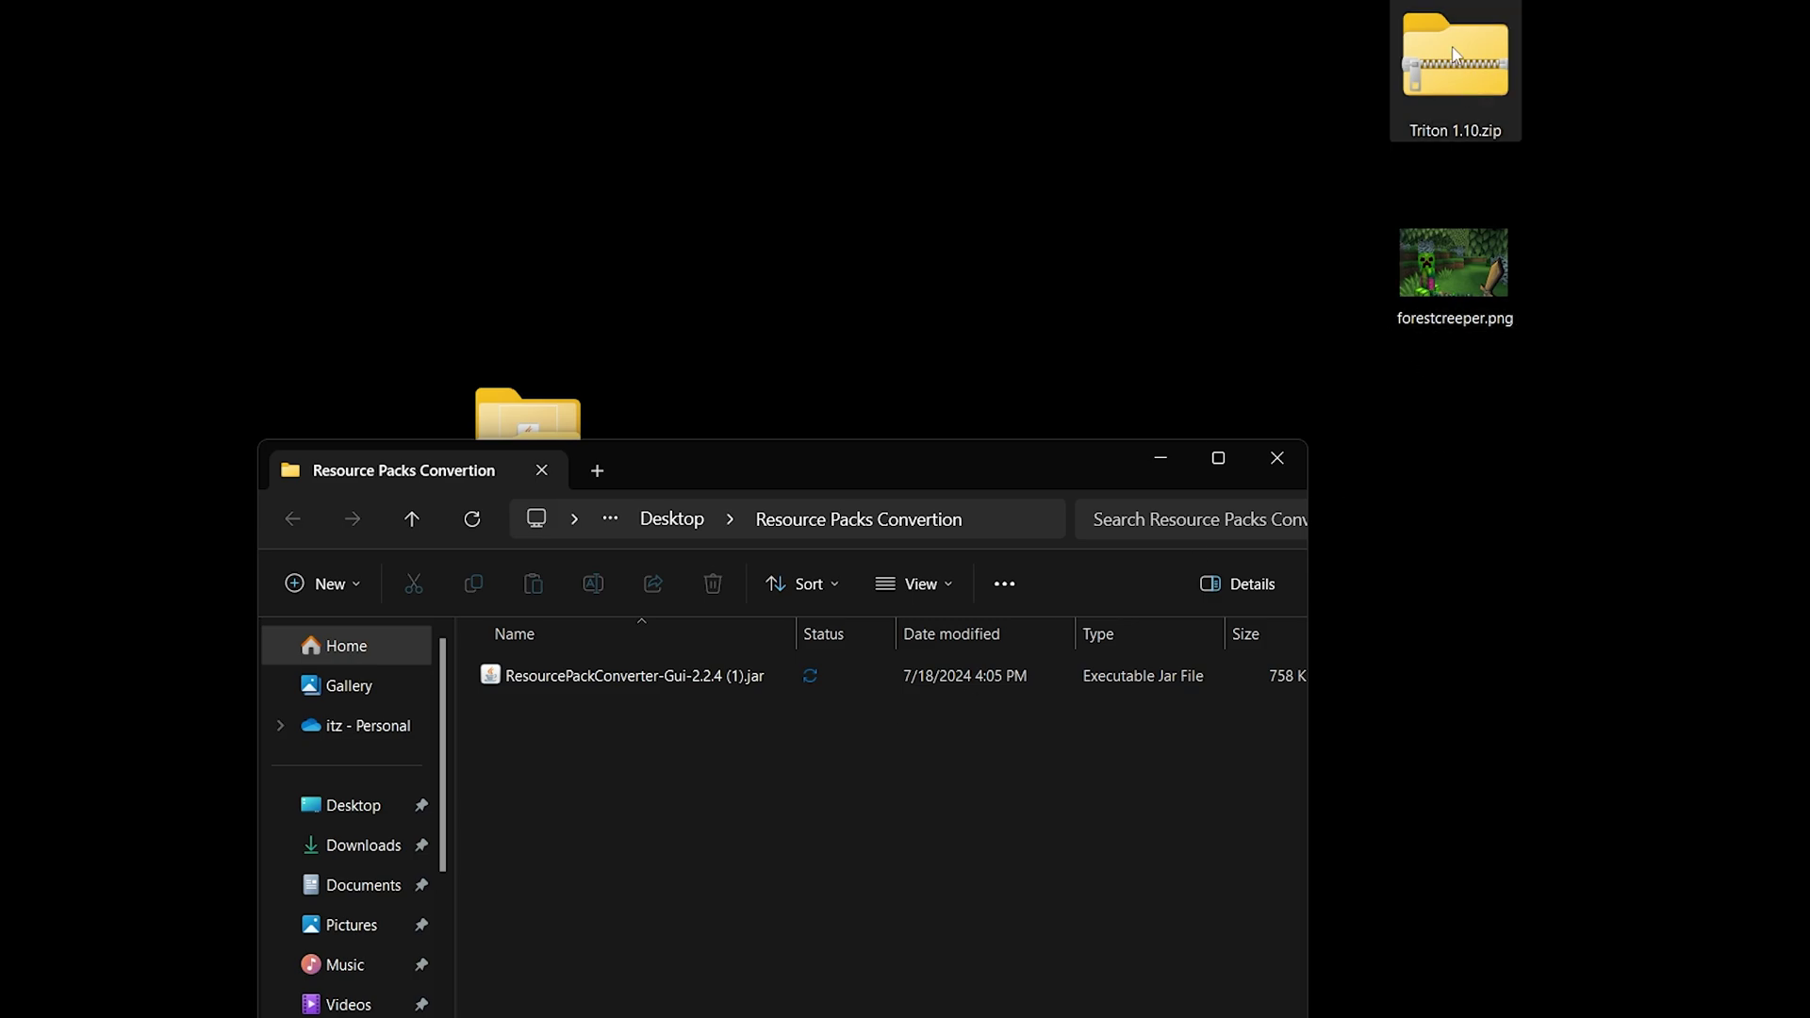
View the forestcreeper.png image and move Triton 1.10.zip from the desktop into the Resource Packs Convertion folder
drag(1451, 62, 924, 64)
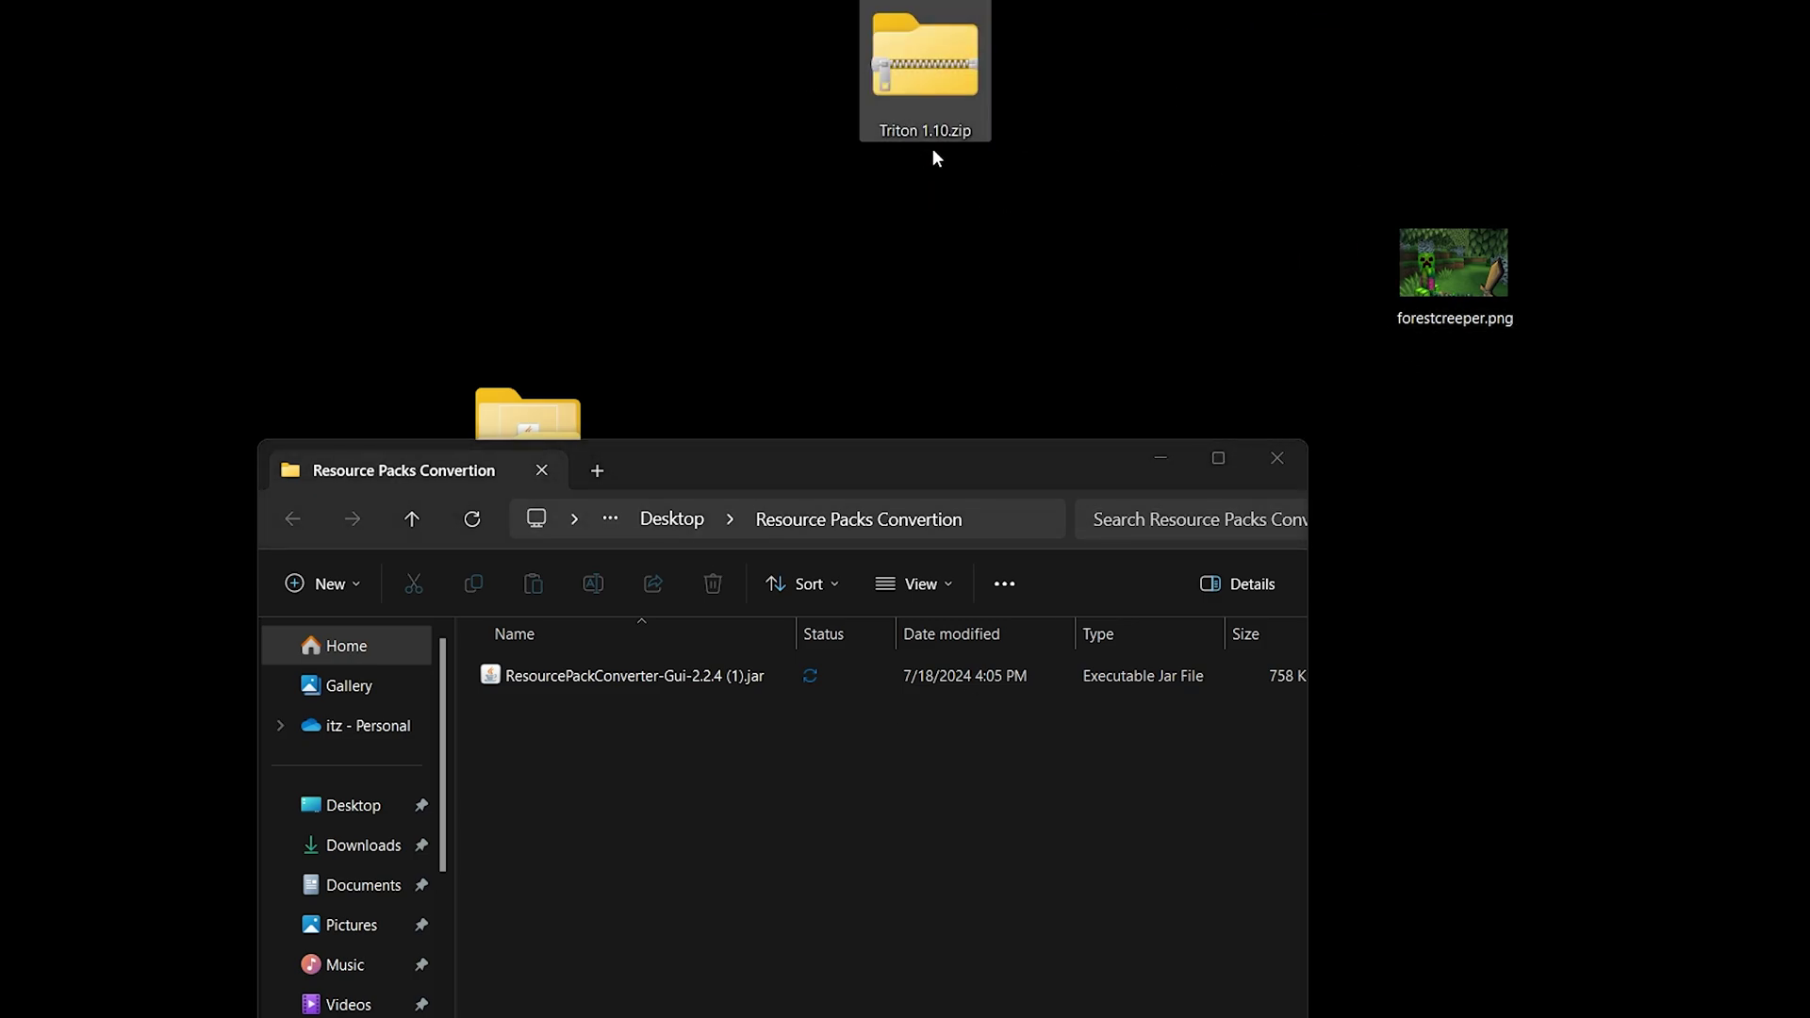
click(1509, 275)
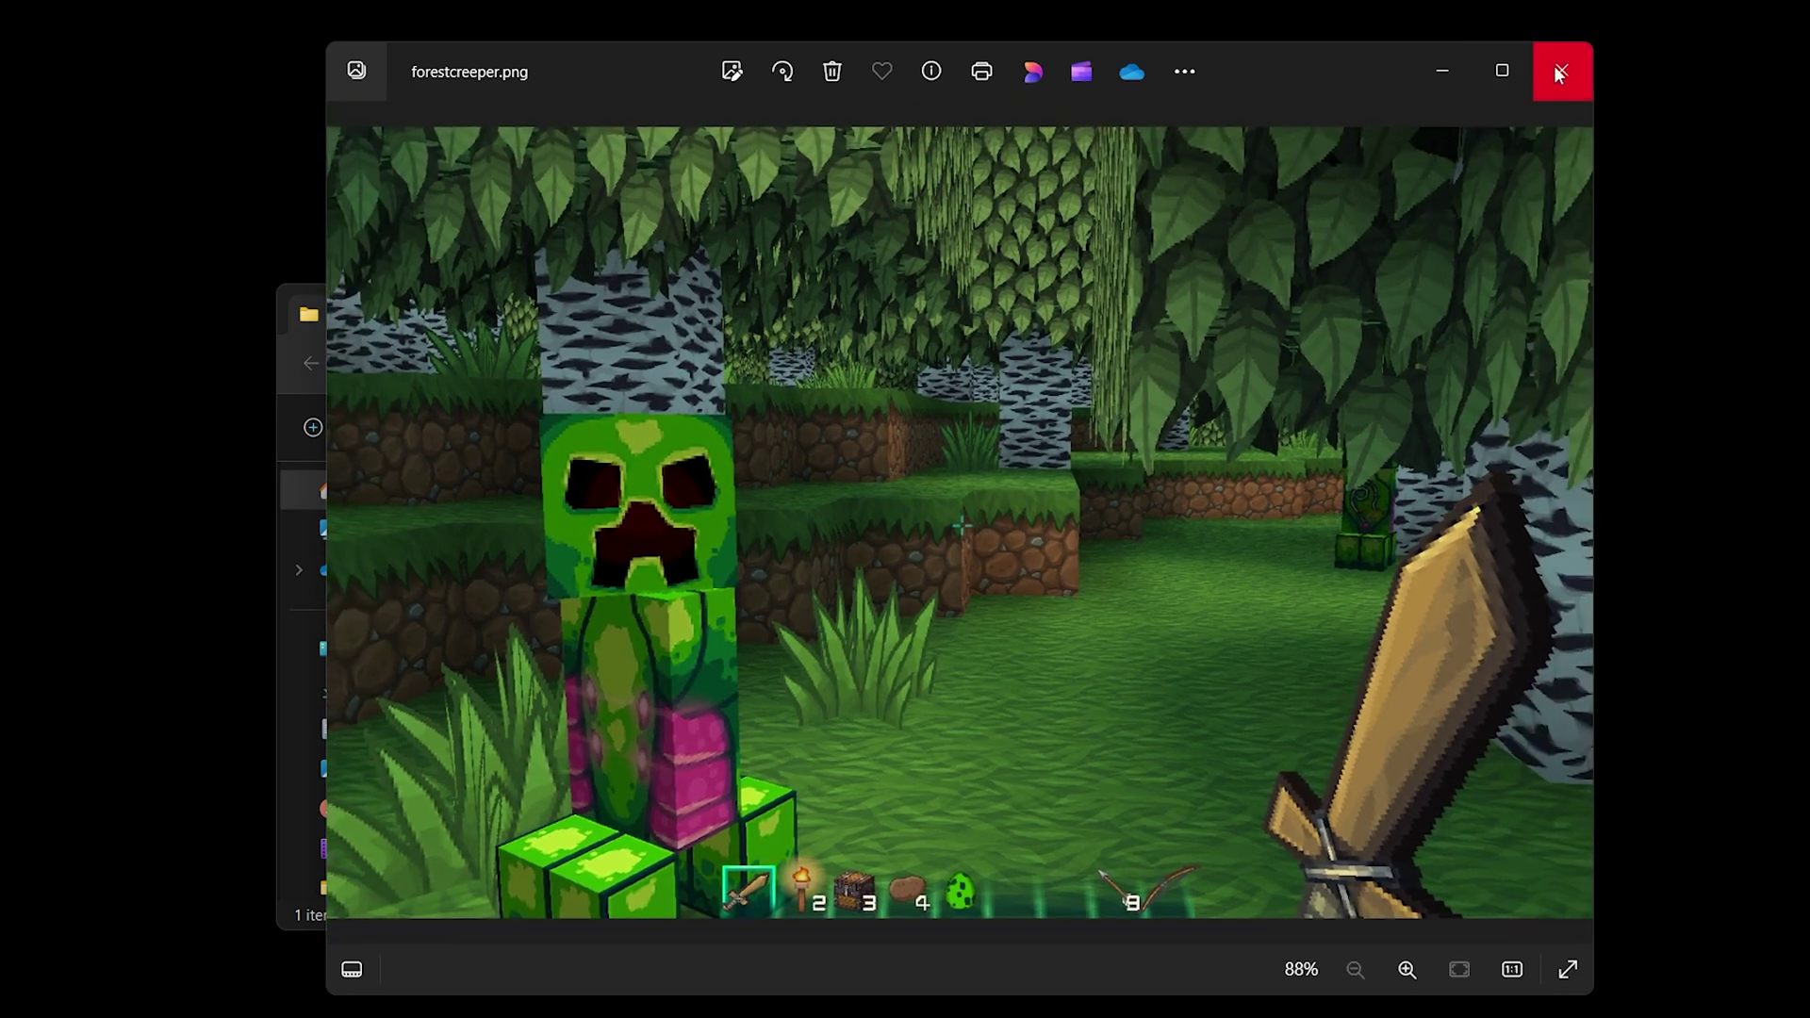
click(1582, 76)
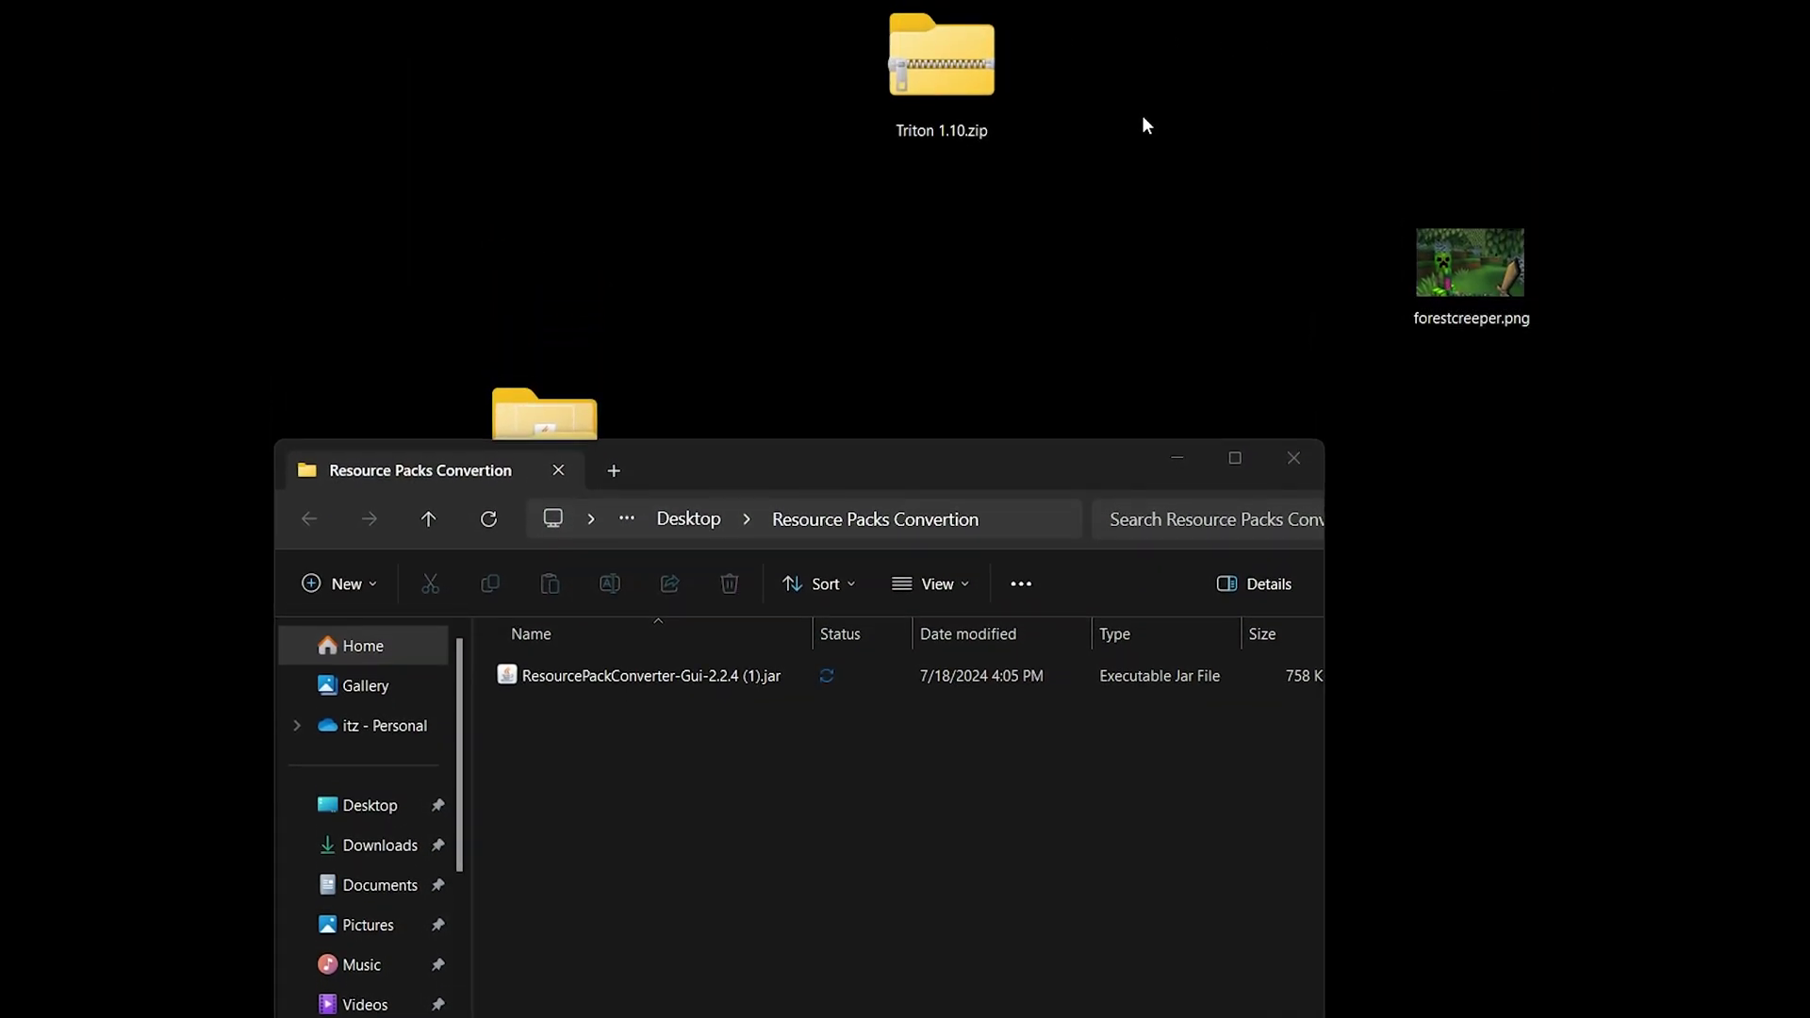
click(900, 102)
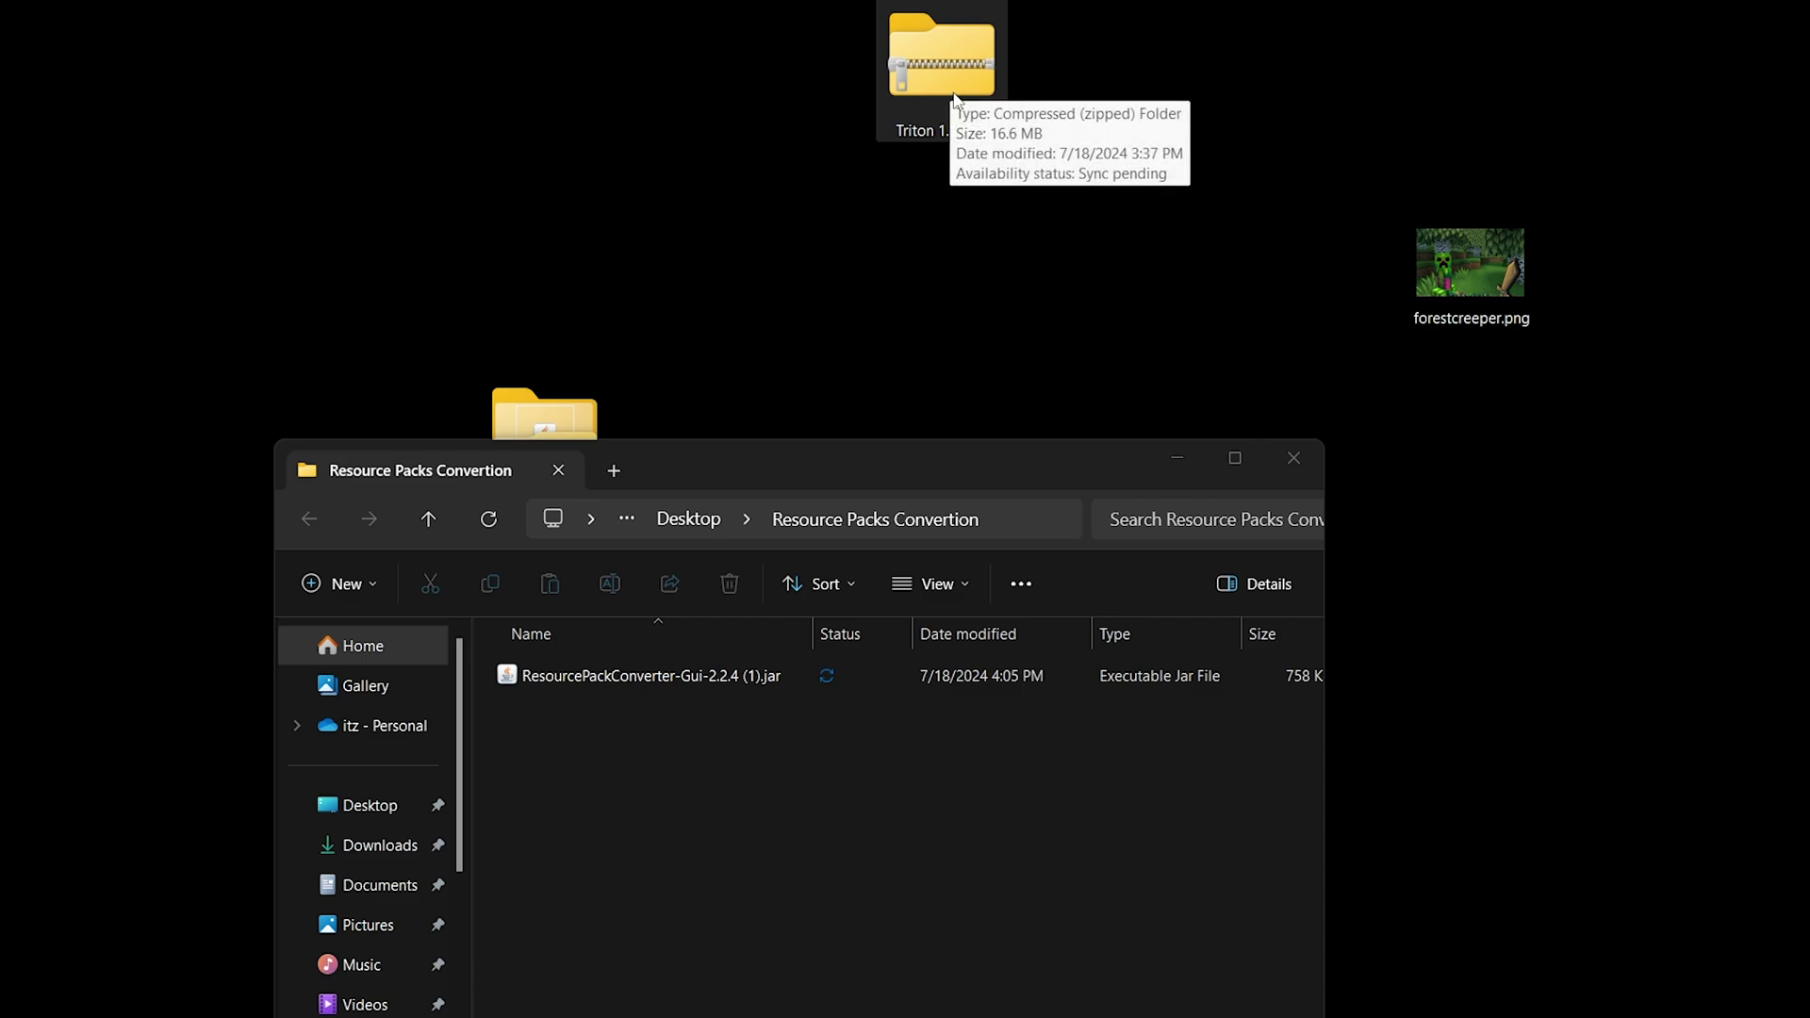
drag(952, 91, 801, 858)
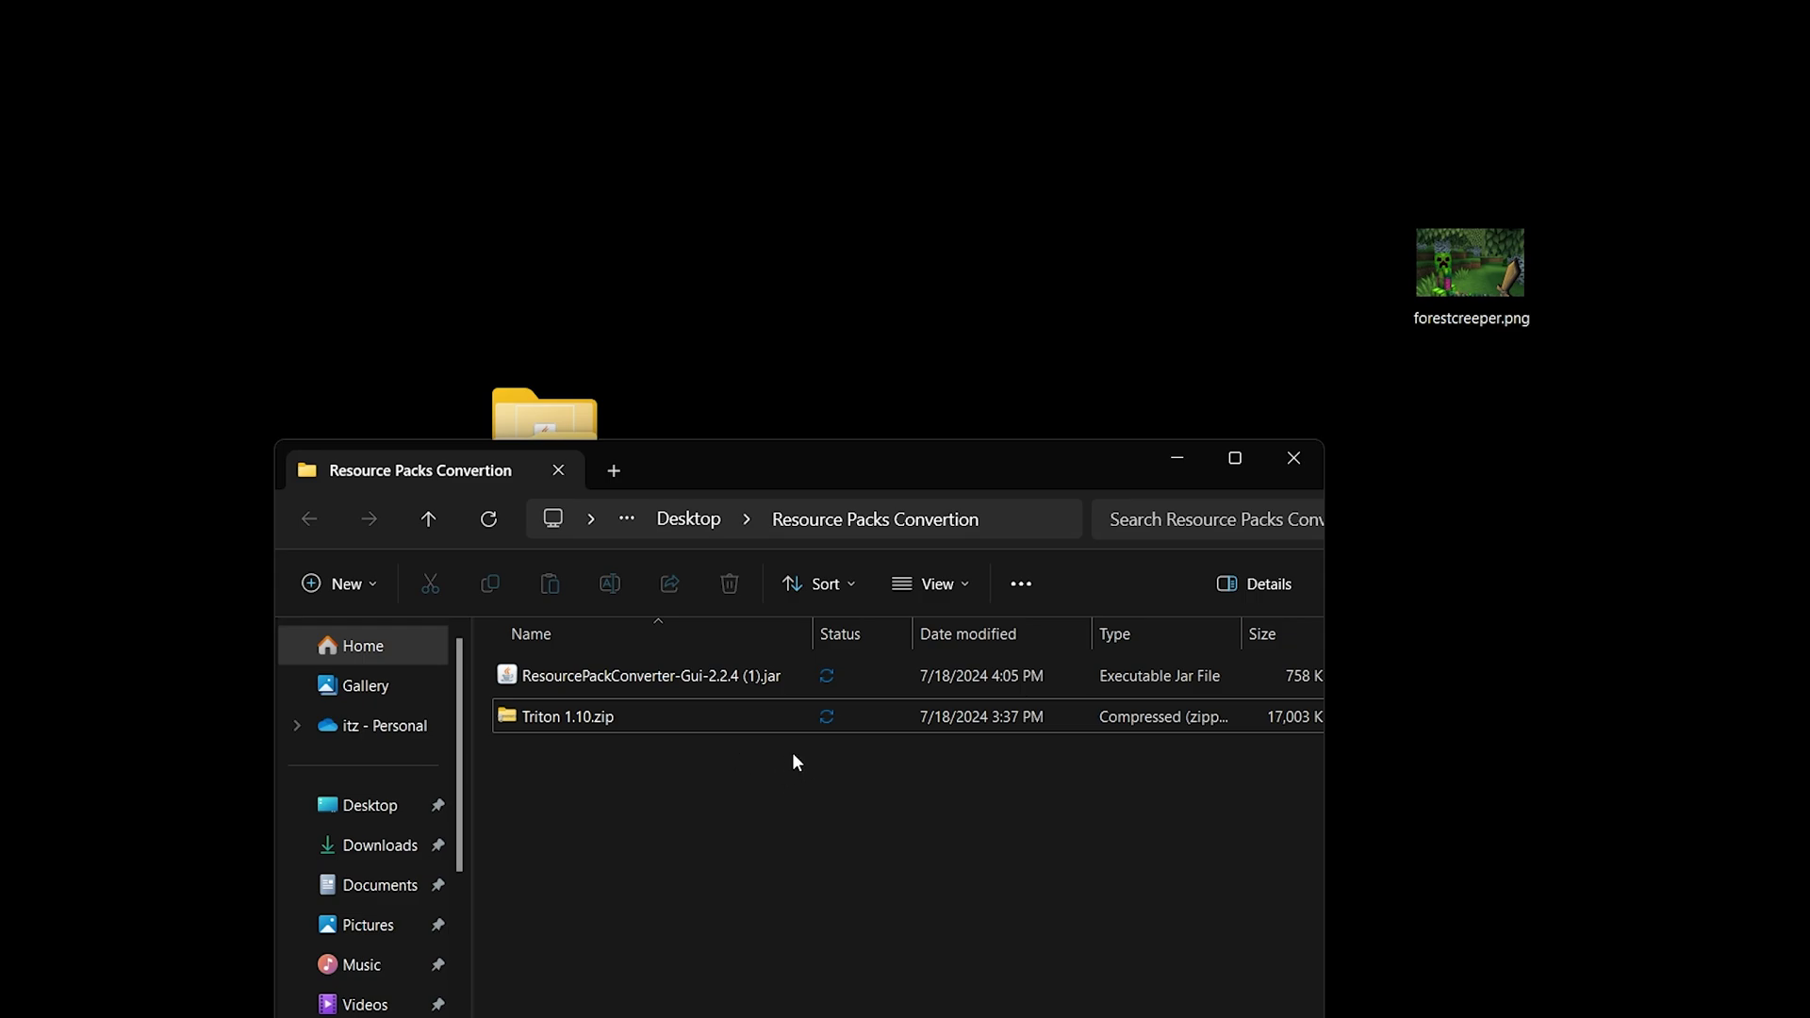
Launch ResourcePackConverter-Gui-2.2.4 (1).jar from the Resource Packs Convertion folder by choosing a program to open it with
click(812, 782)
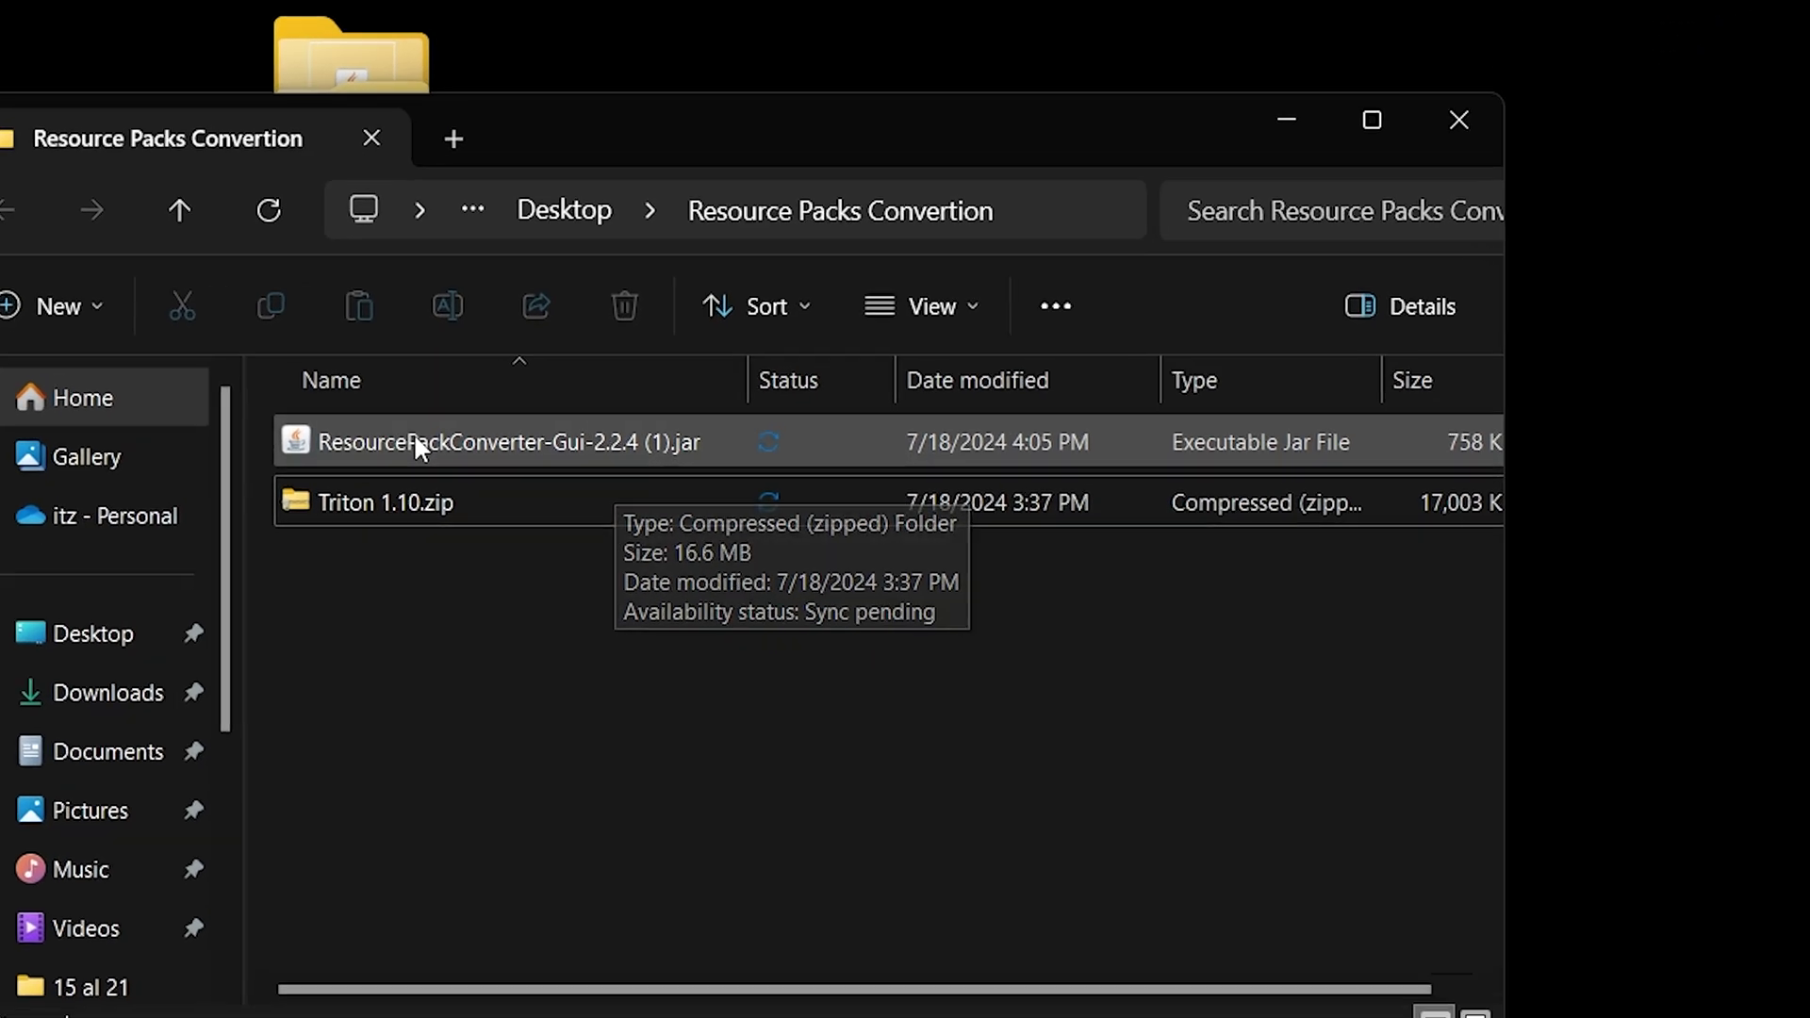
right_click(594, 675)
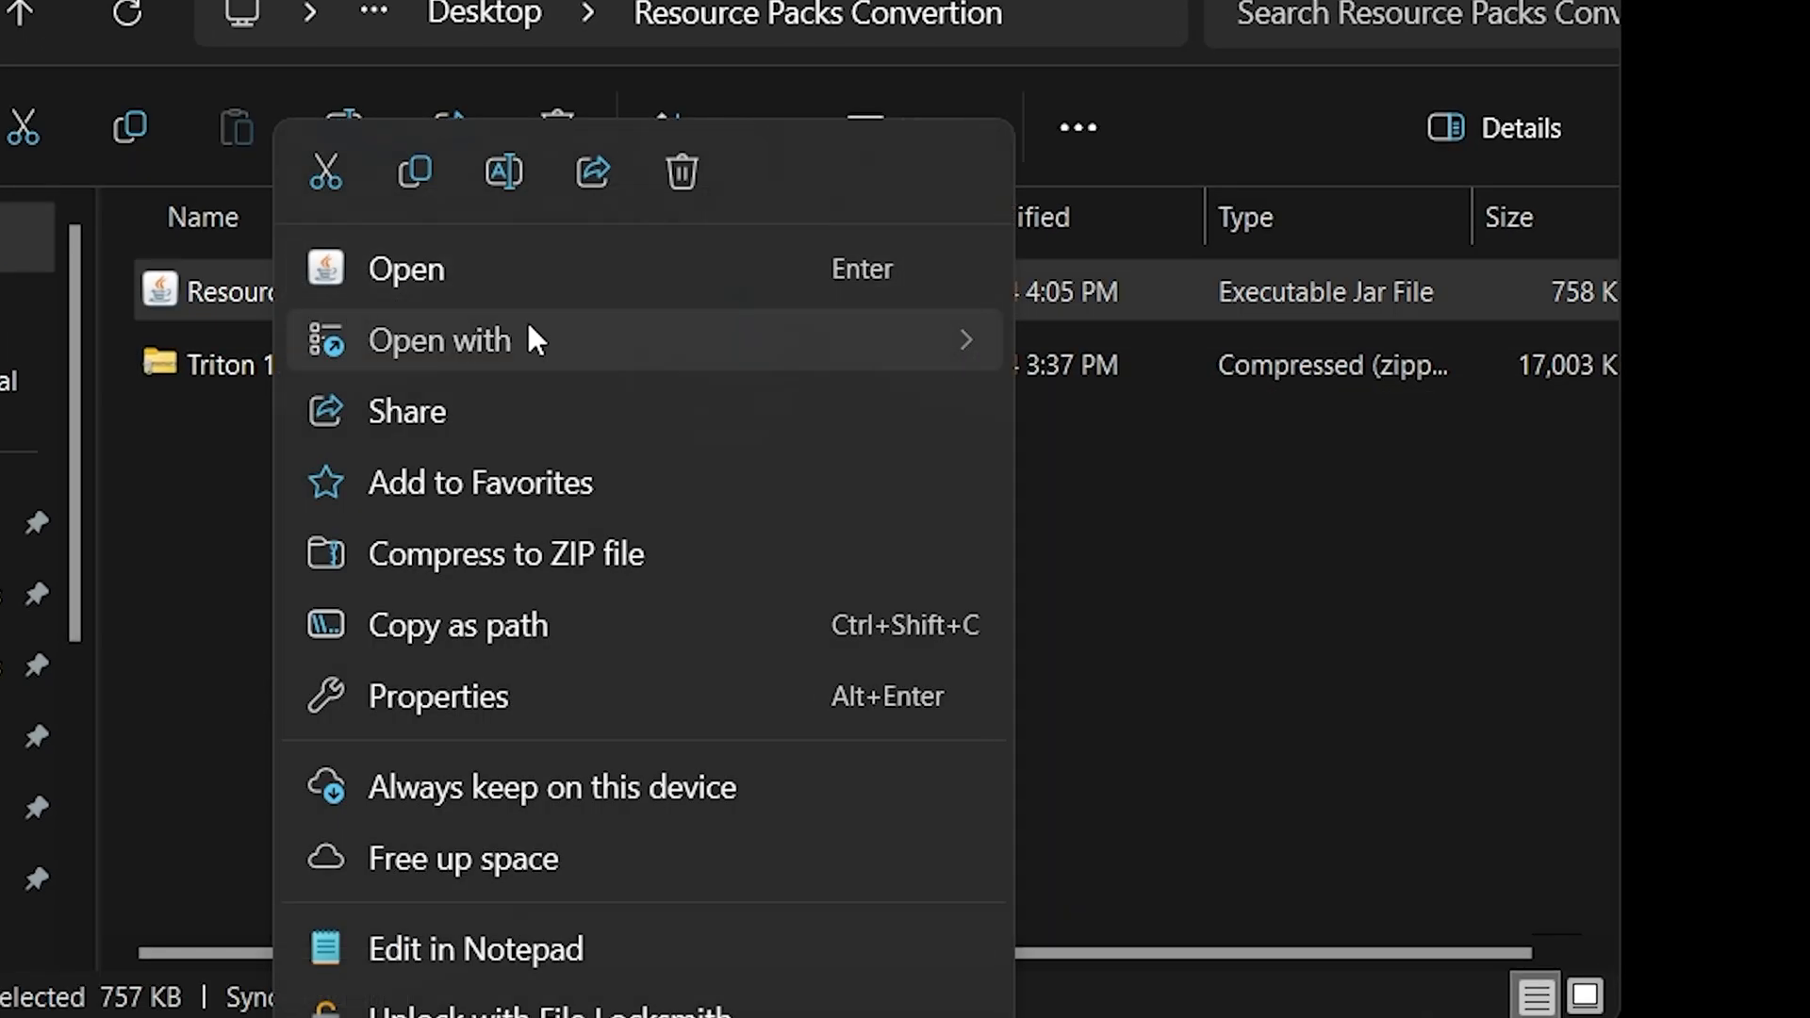
mouse_move(533, 339)
click(1301, 355)
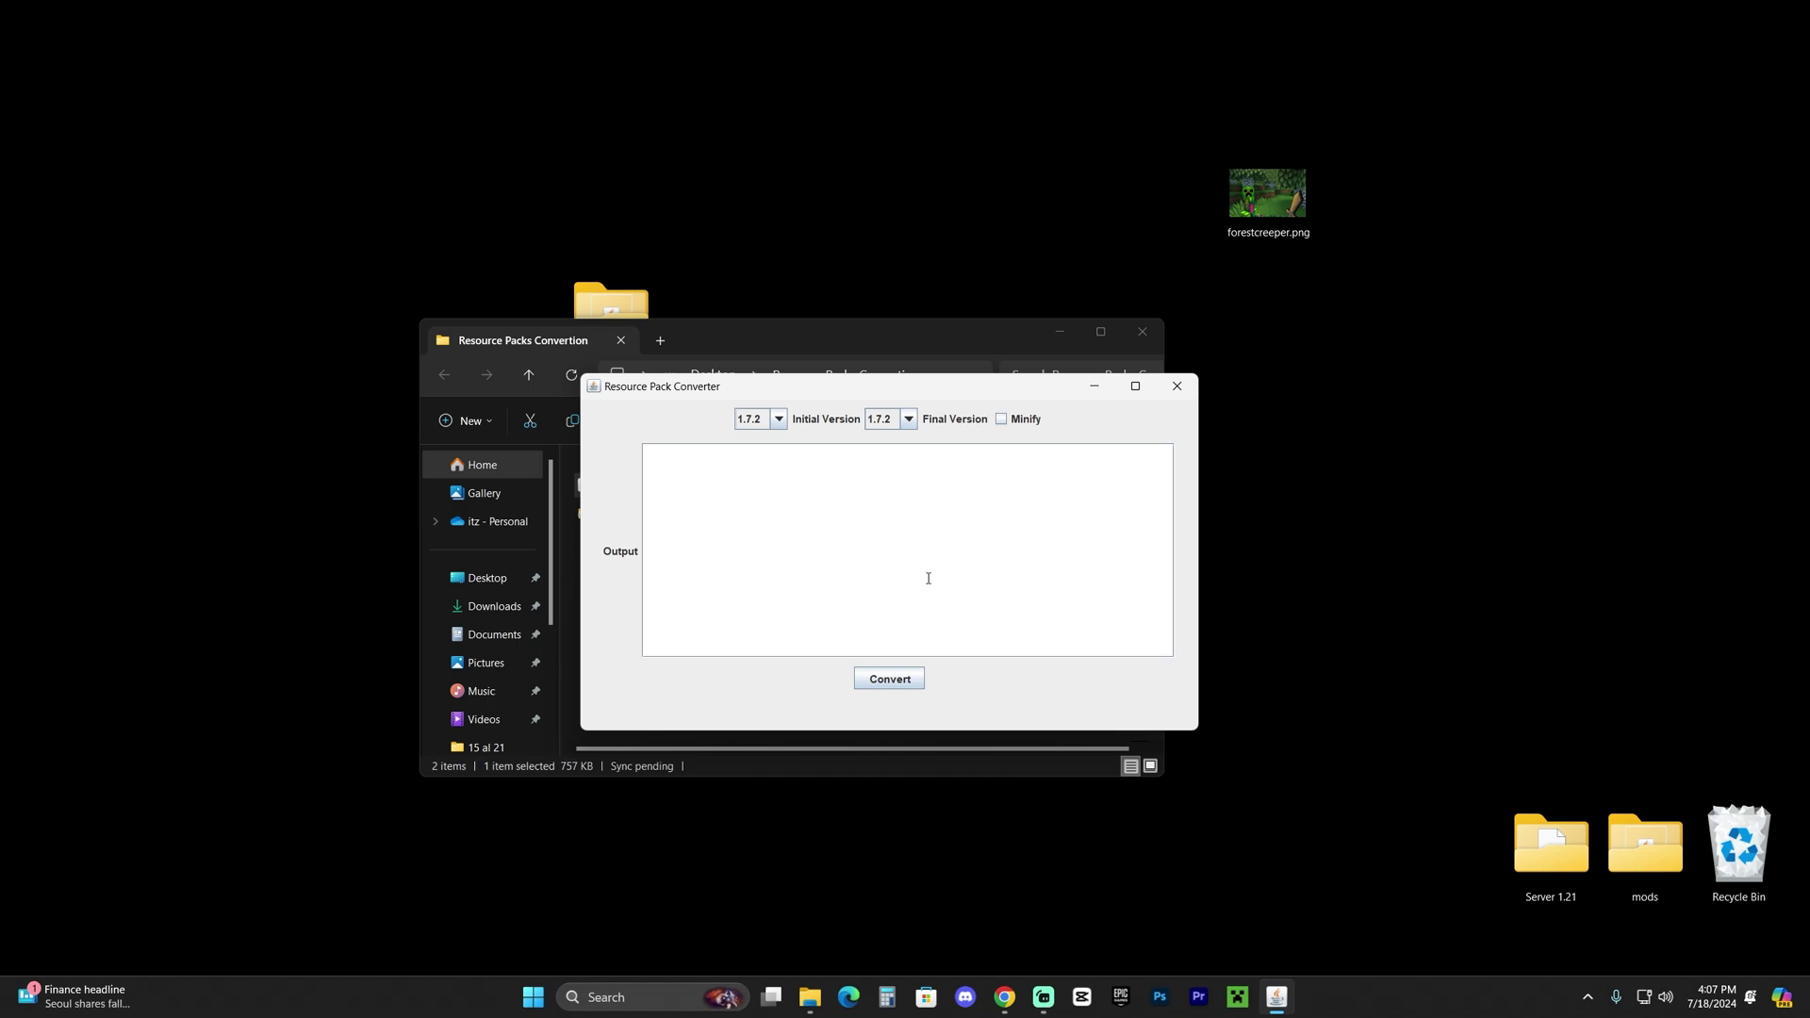
Switch to Chrome and bring up the How to Download & Install Java 21 (JDK 21) article
click(1004, 996)
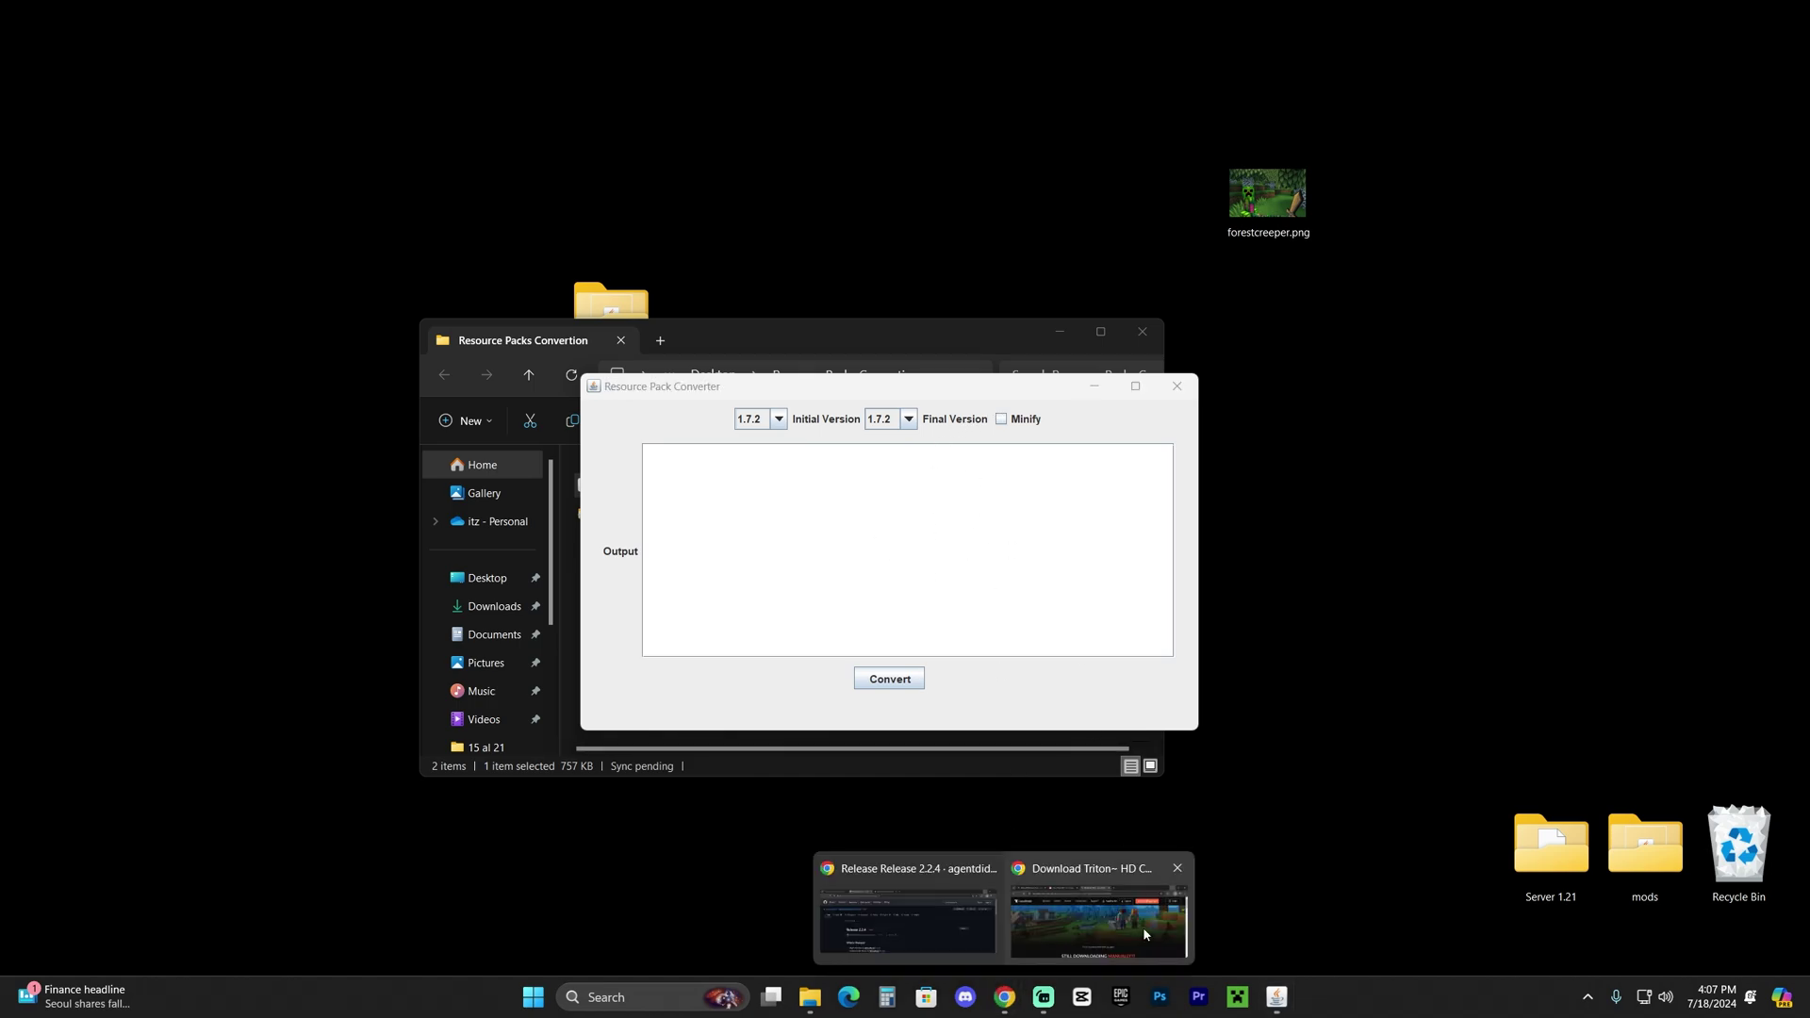
click(930, 912)
double_click(859, 353)
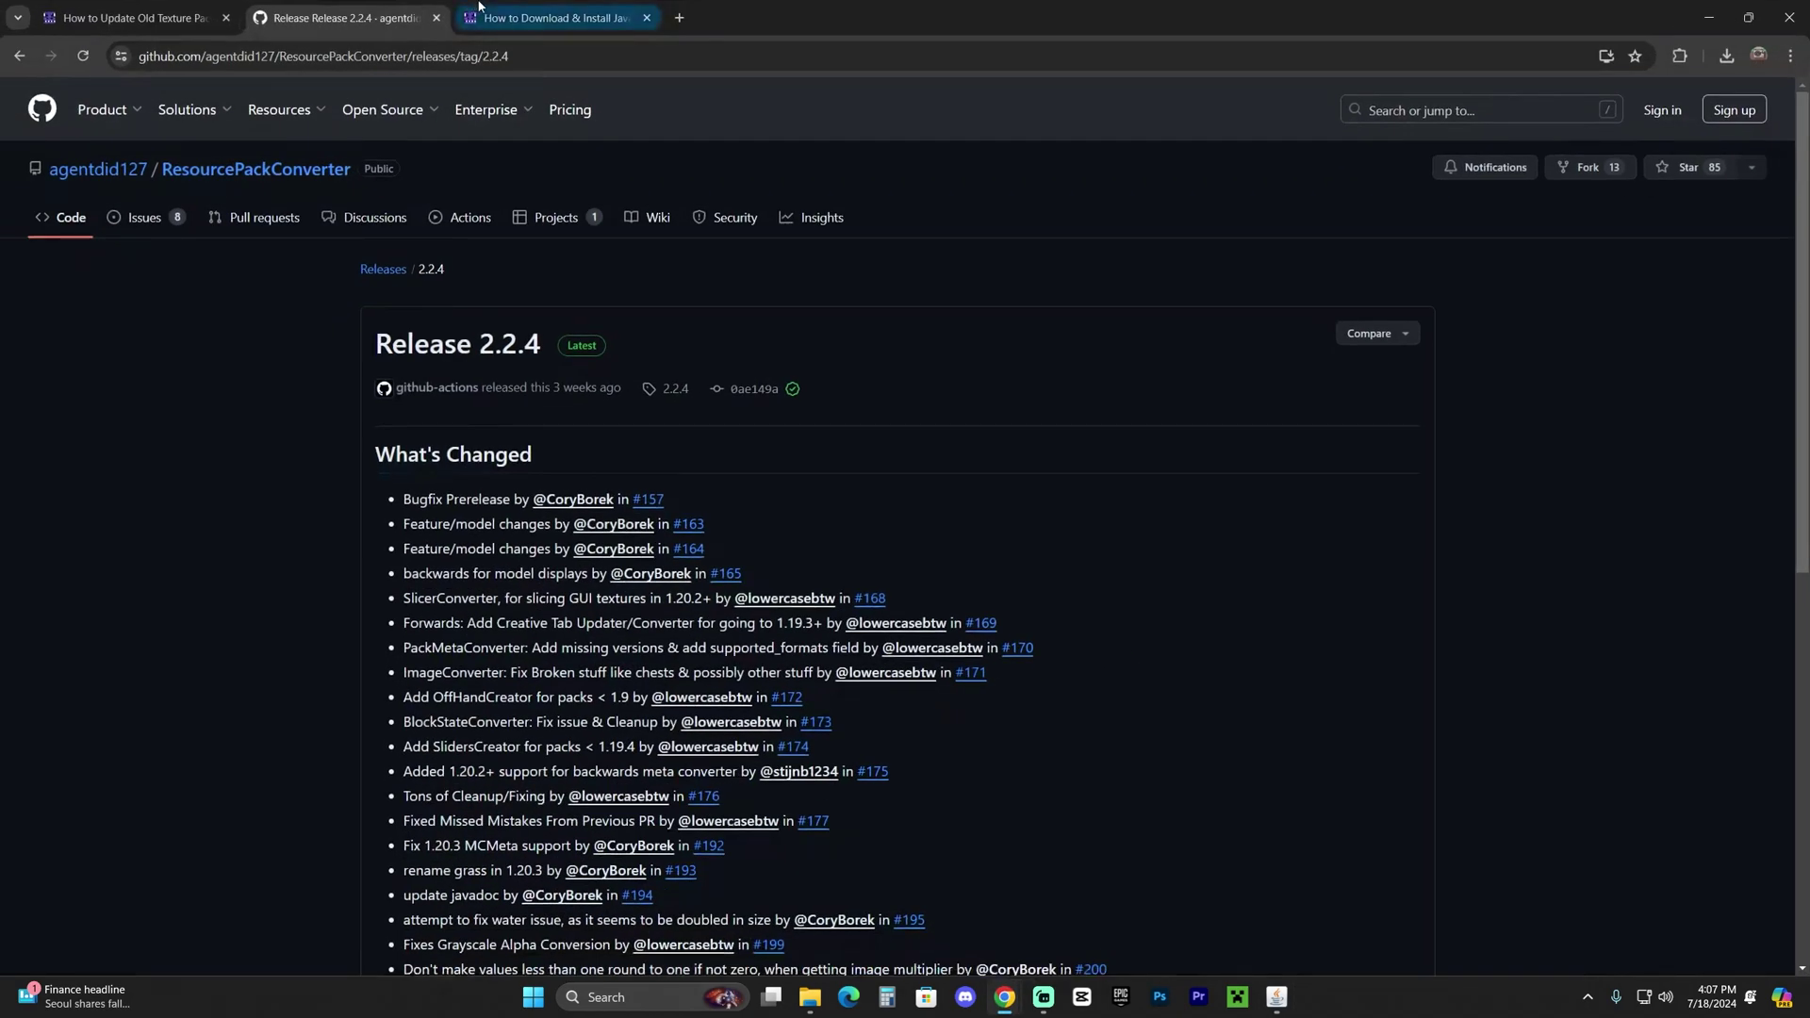
key(ctrl+Tab)
triple_click(899, 362)
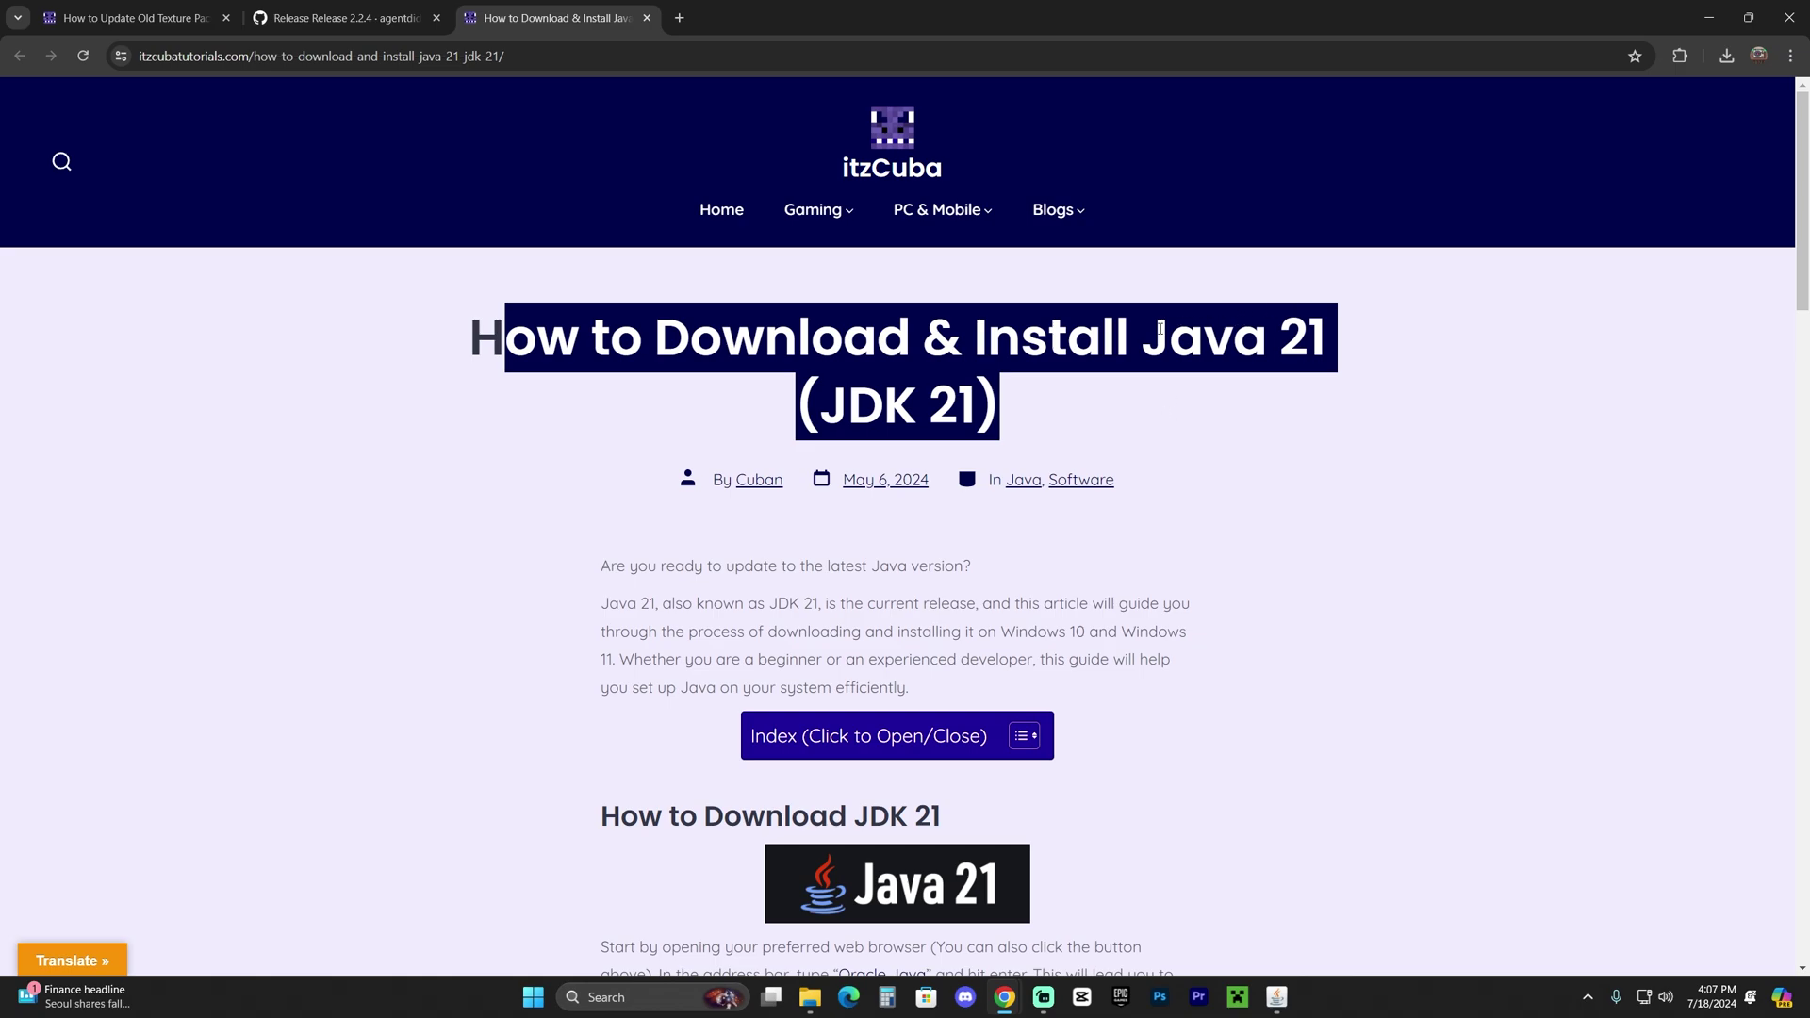
drag(1164, 330, 1335, 332)
click(1275, 403)
Examine the article's JDK 21 download and Java 21 installation instructions, and return to Resource Pack Converter
scroll(1263, 411, down, 13)
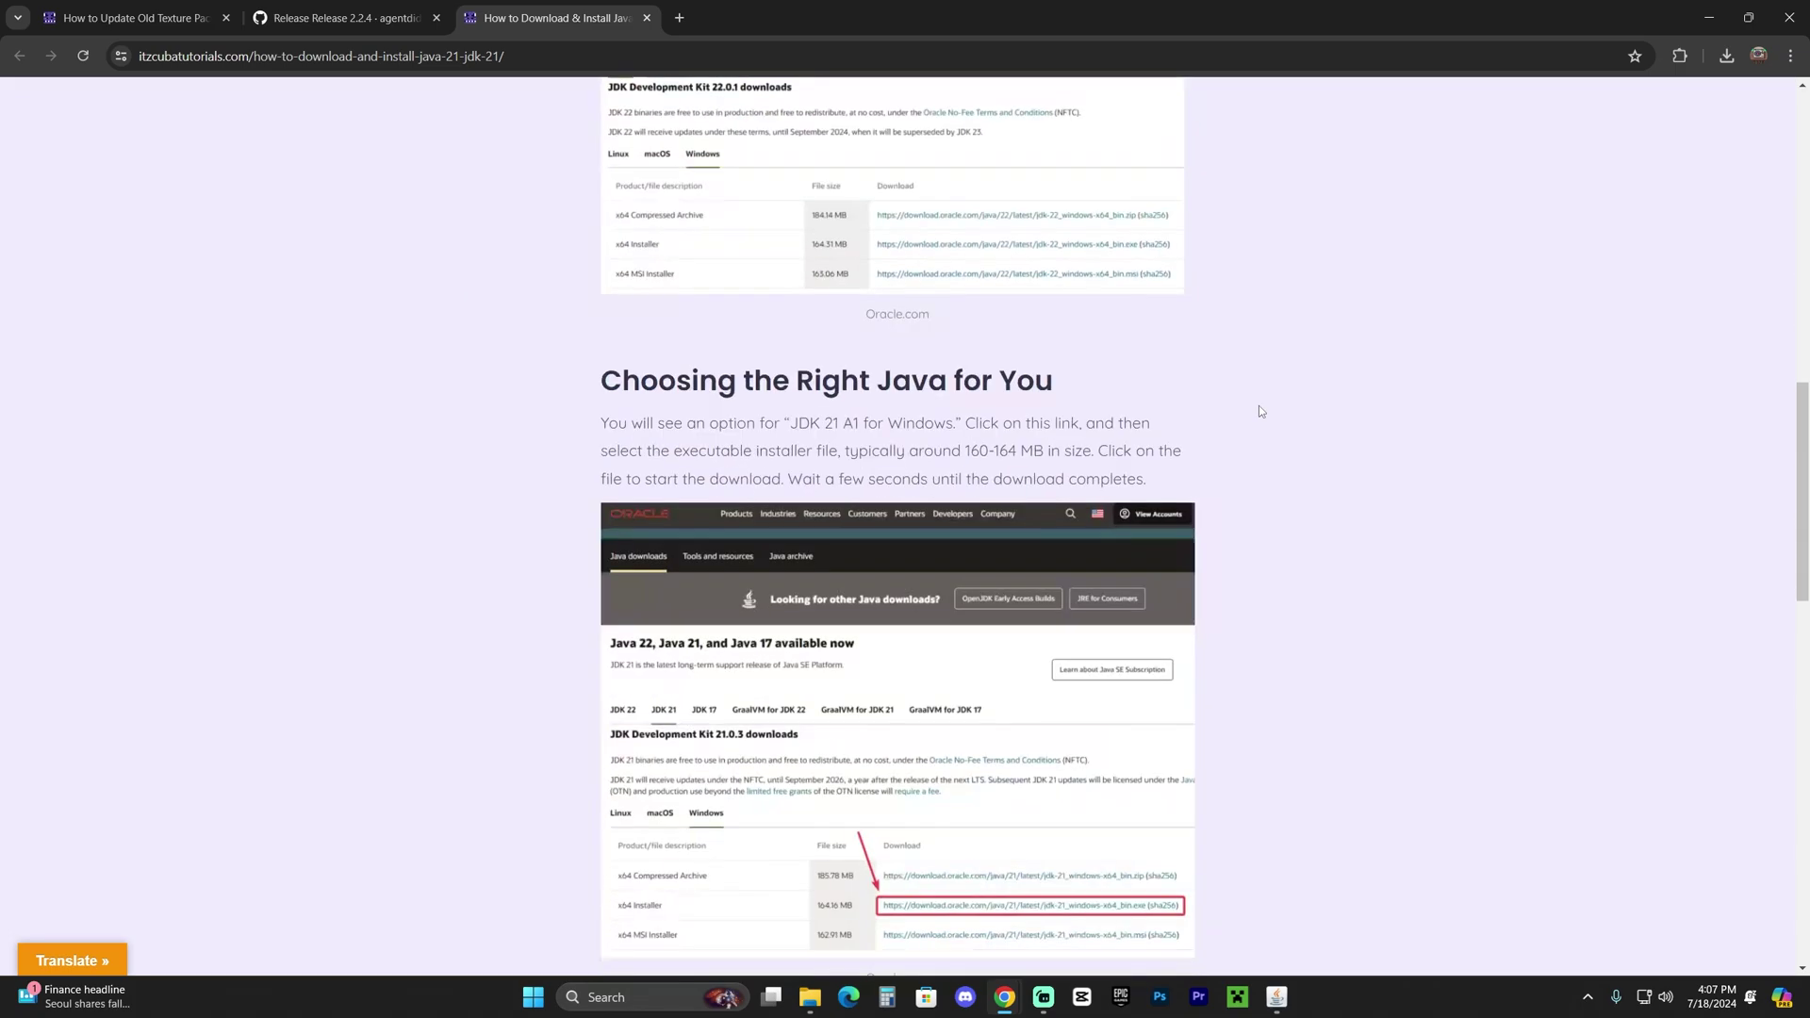
scroll(1260, 411, down, 9)
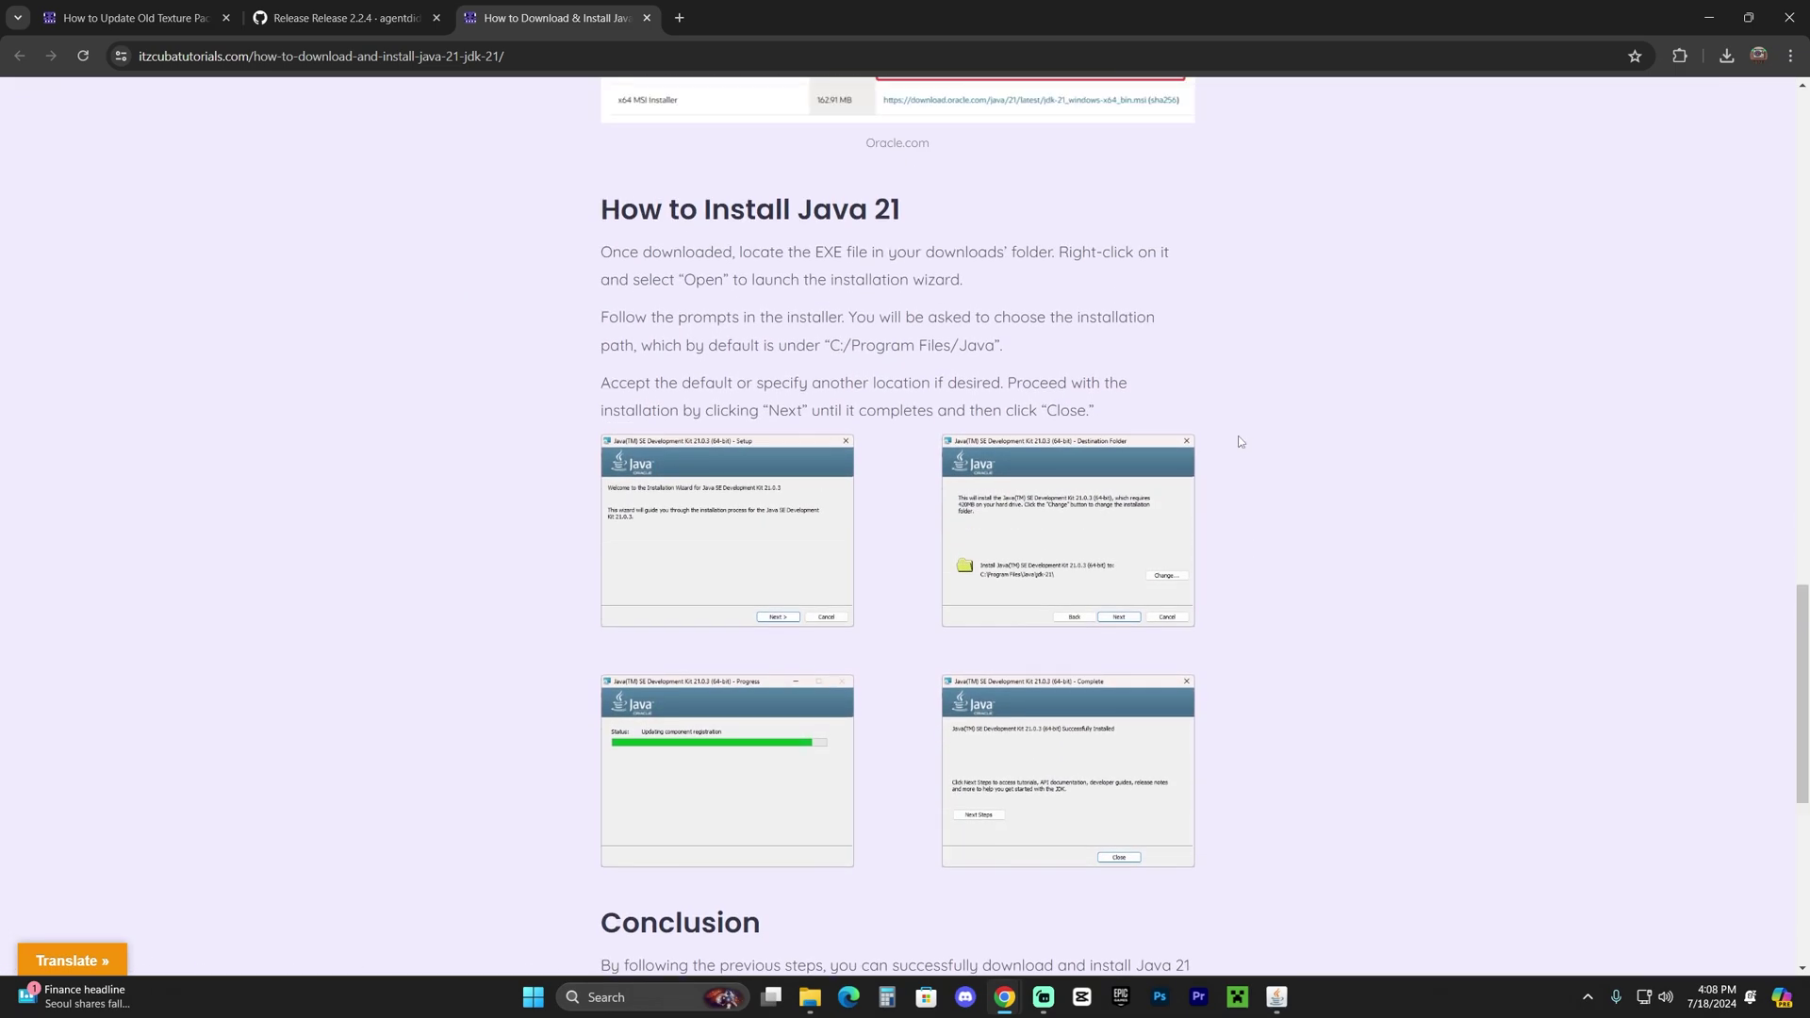
scroll(1241, 443, up, 13)
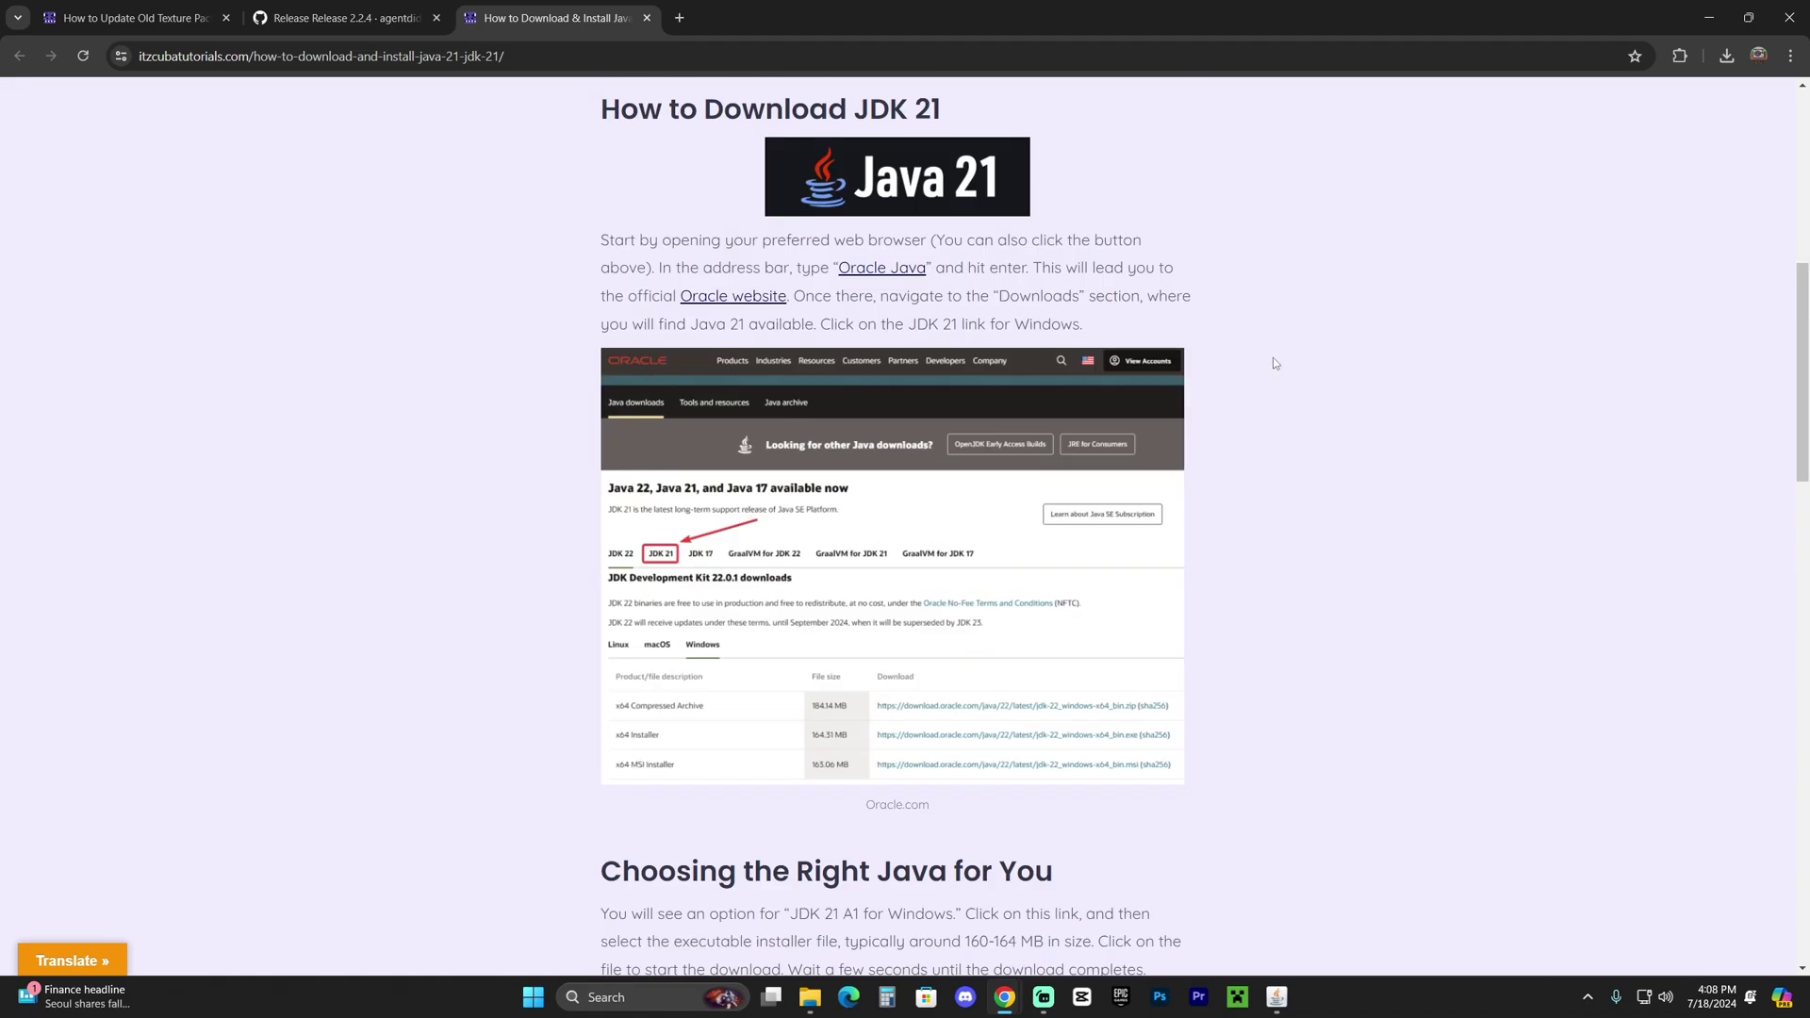
scroll(1273, 363, up, 6)
scroll(1291, 368, down, 8)
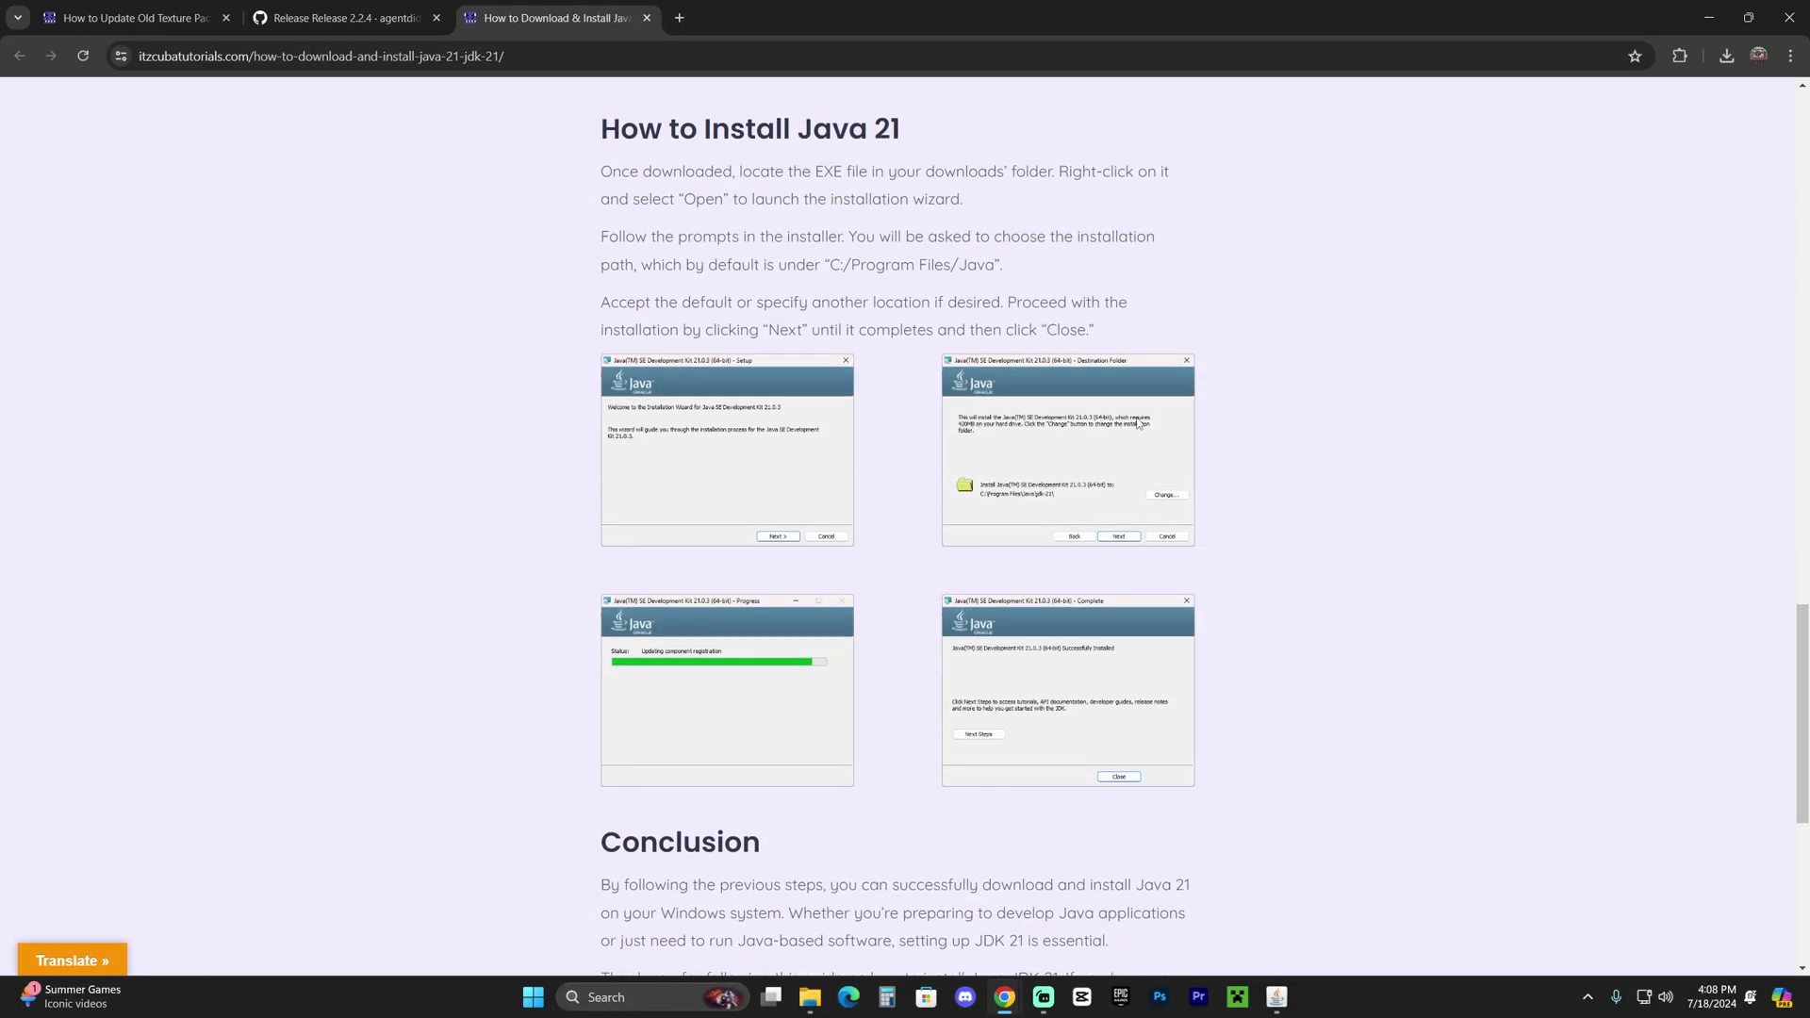
scroll(1138, 423, up, 15)
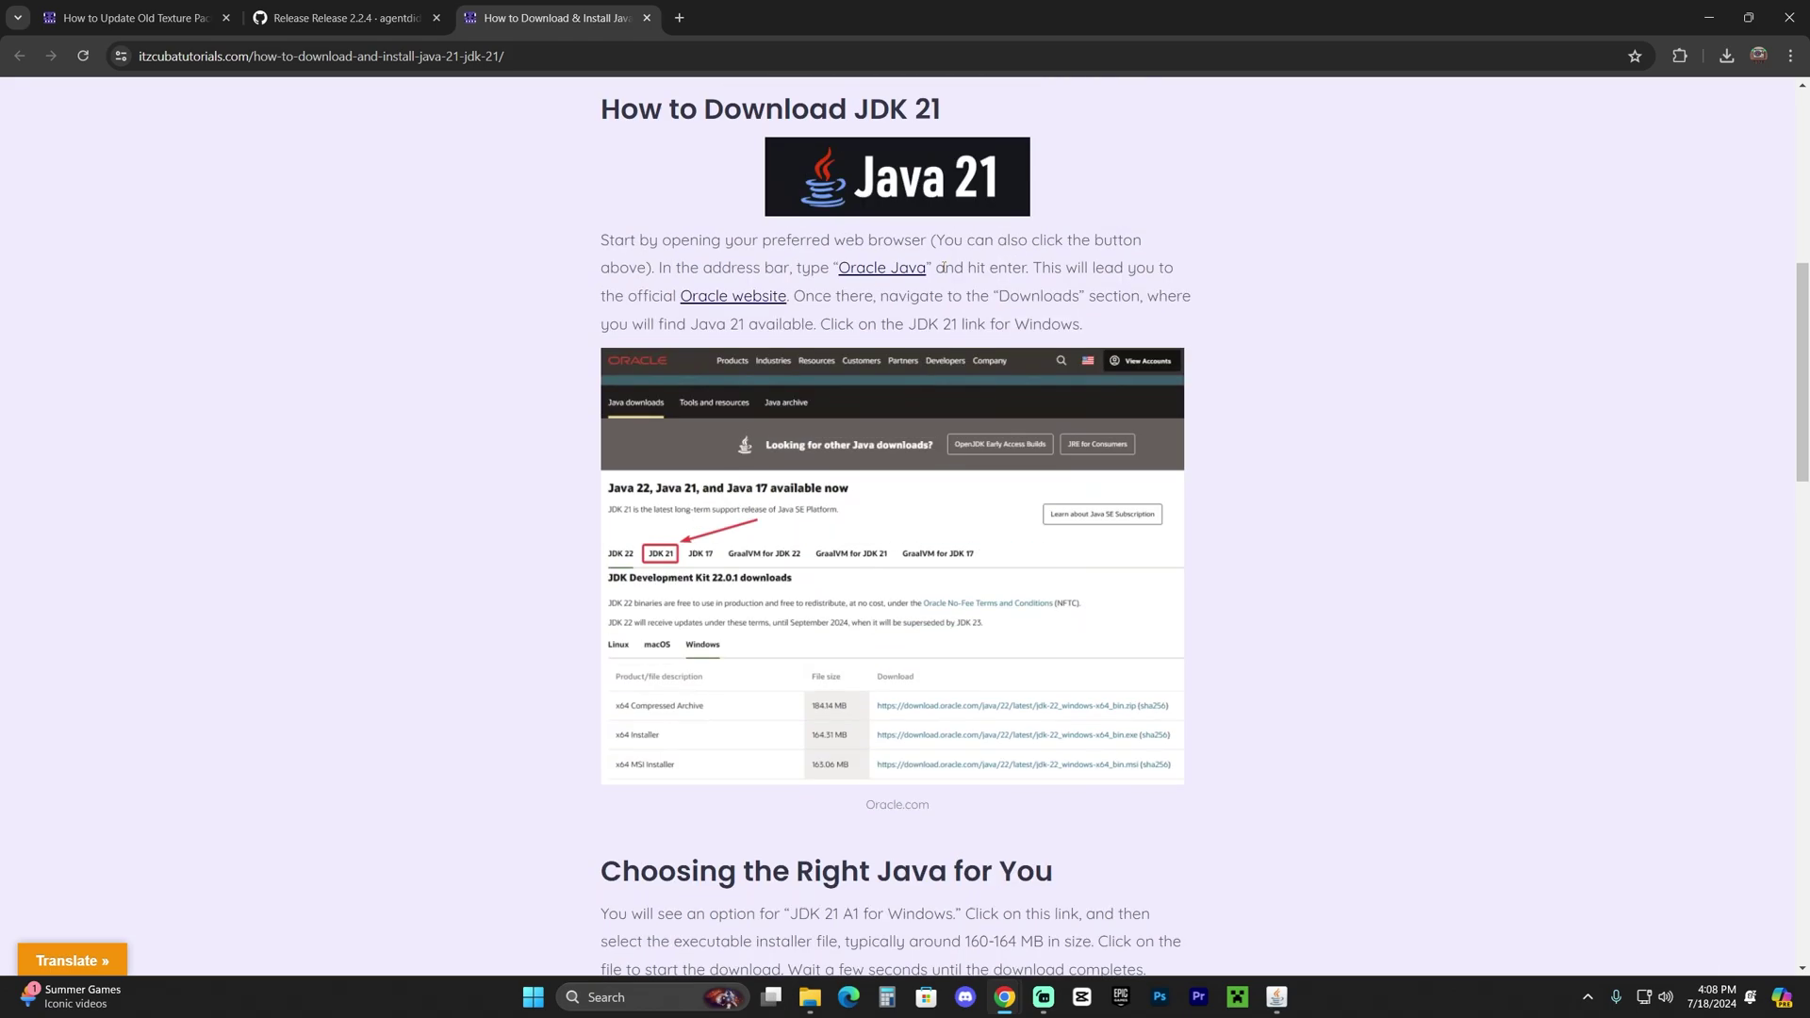
scroll(1037, 292, up, 4)
scroll(1093, 400, down, 6)
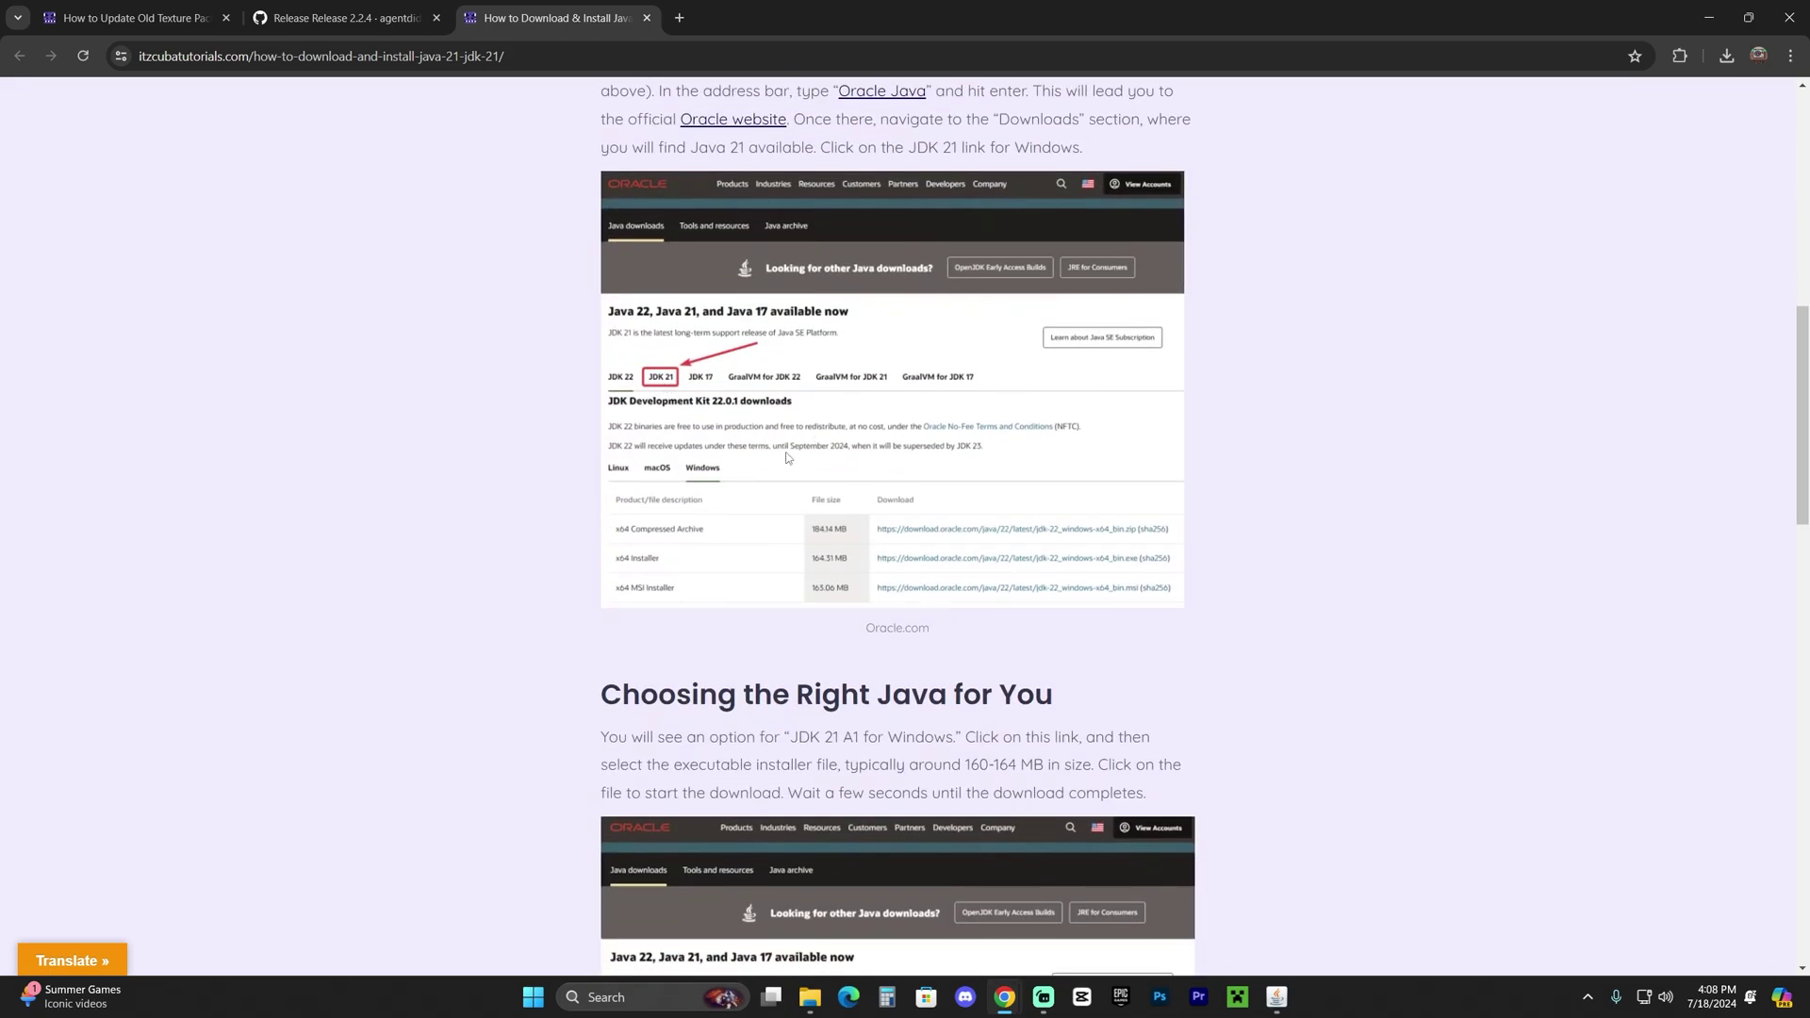
scroll(787, 459, down, 15)
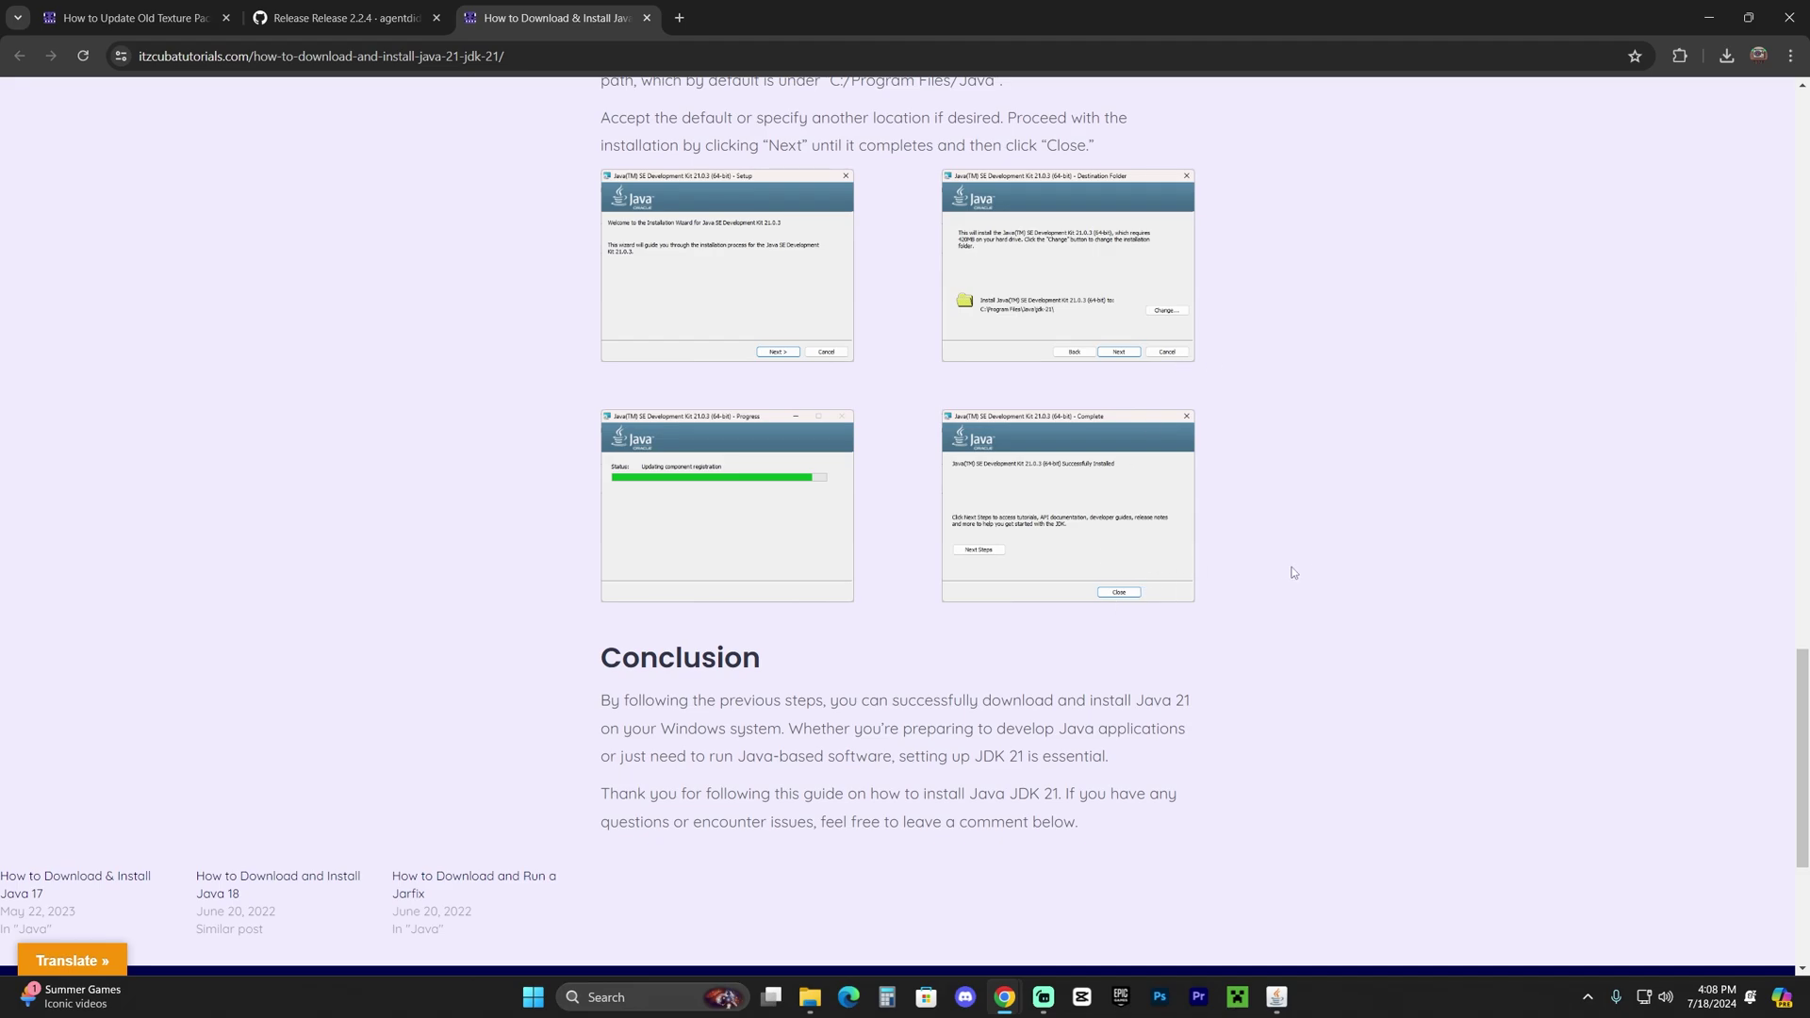
scroll(1296, 561, up, 20)
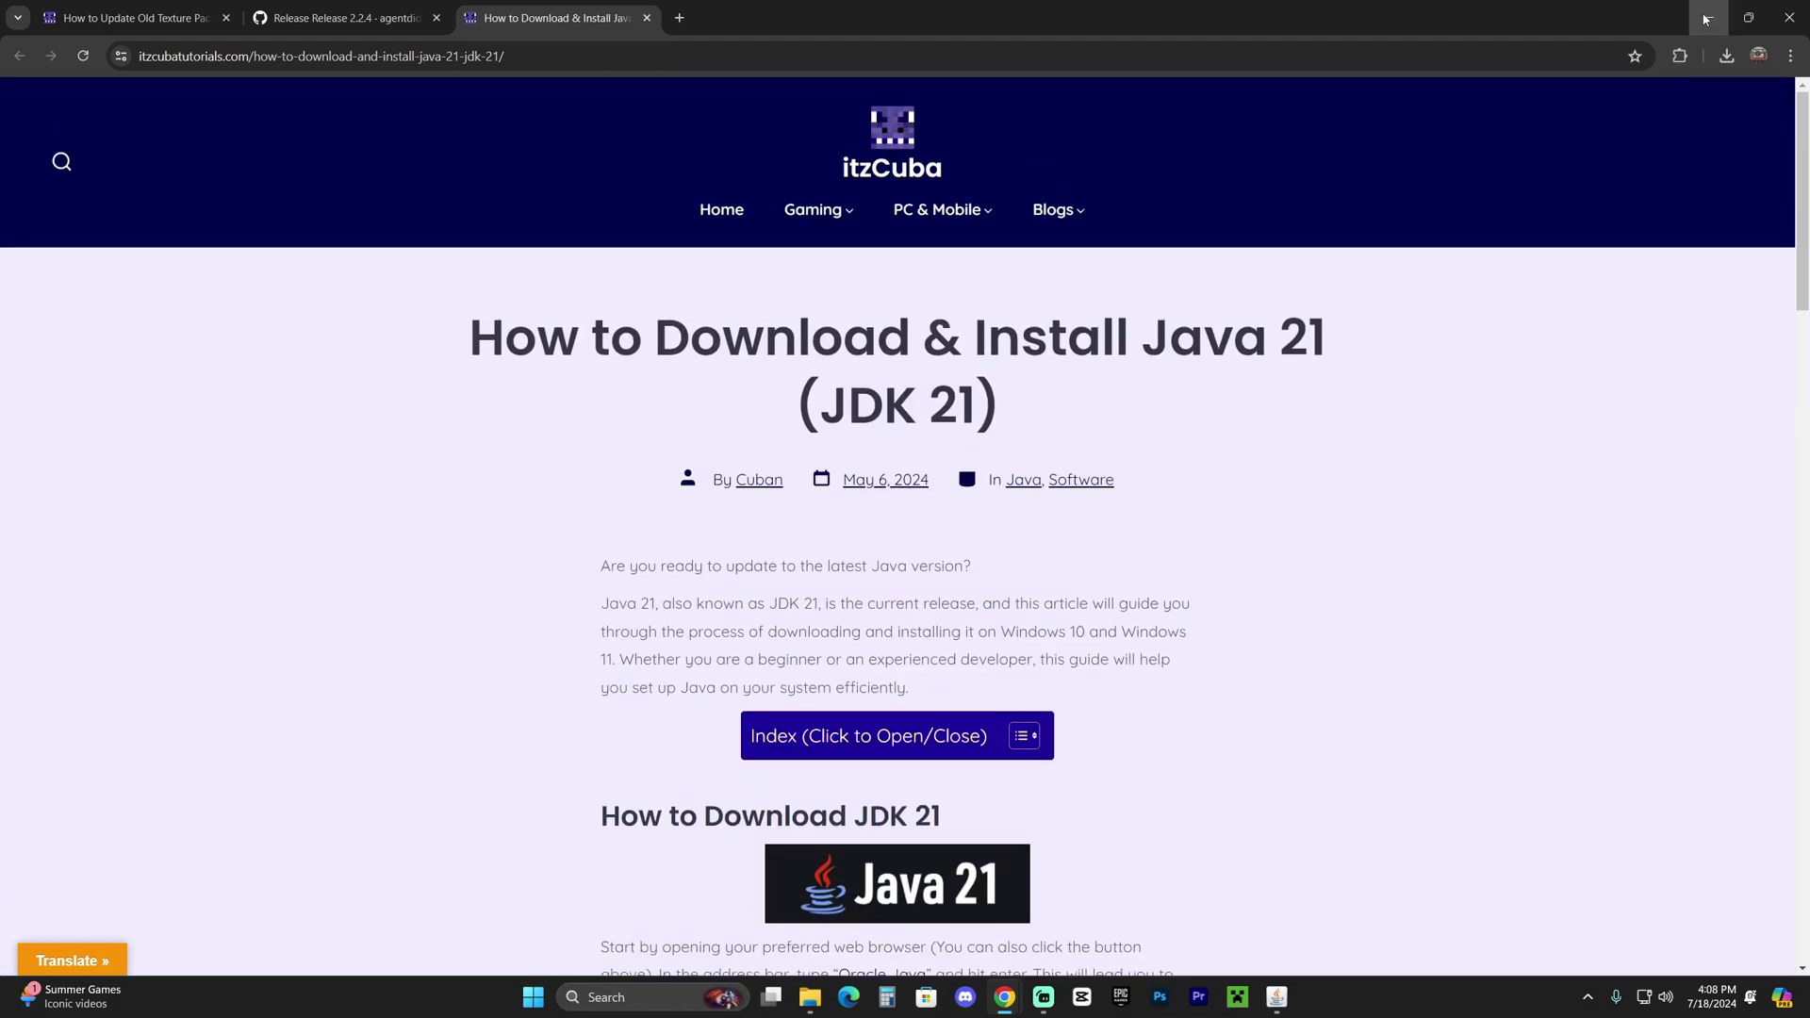
click(1706, 19)
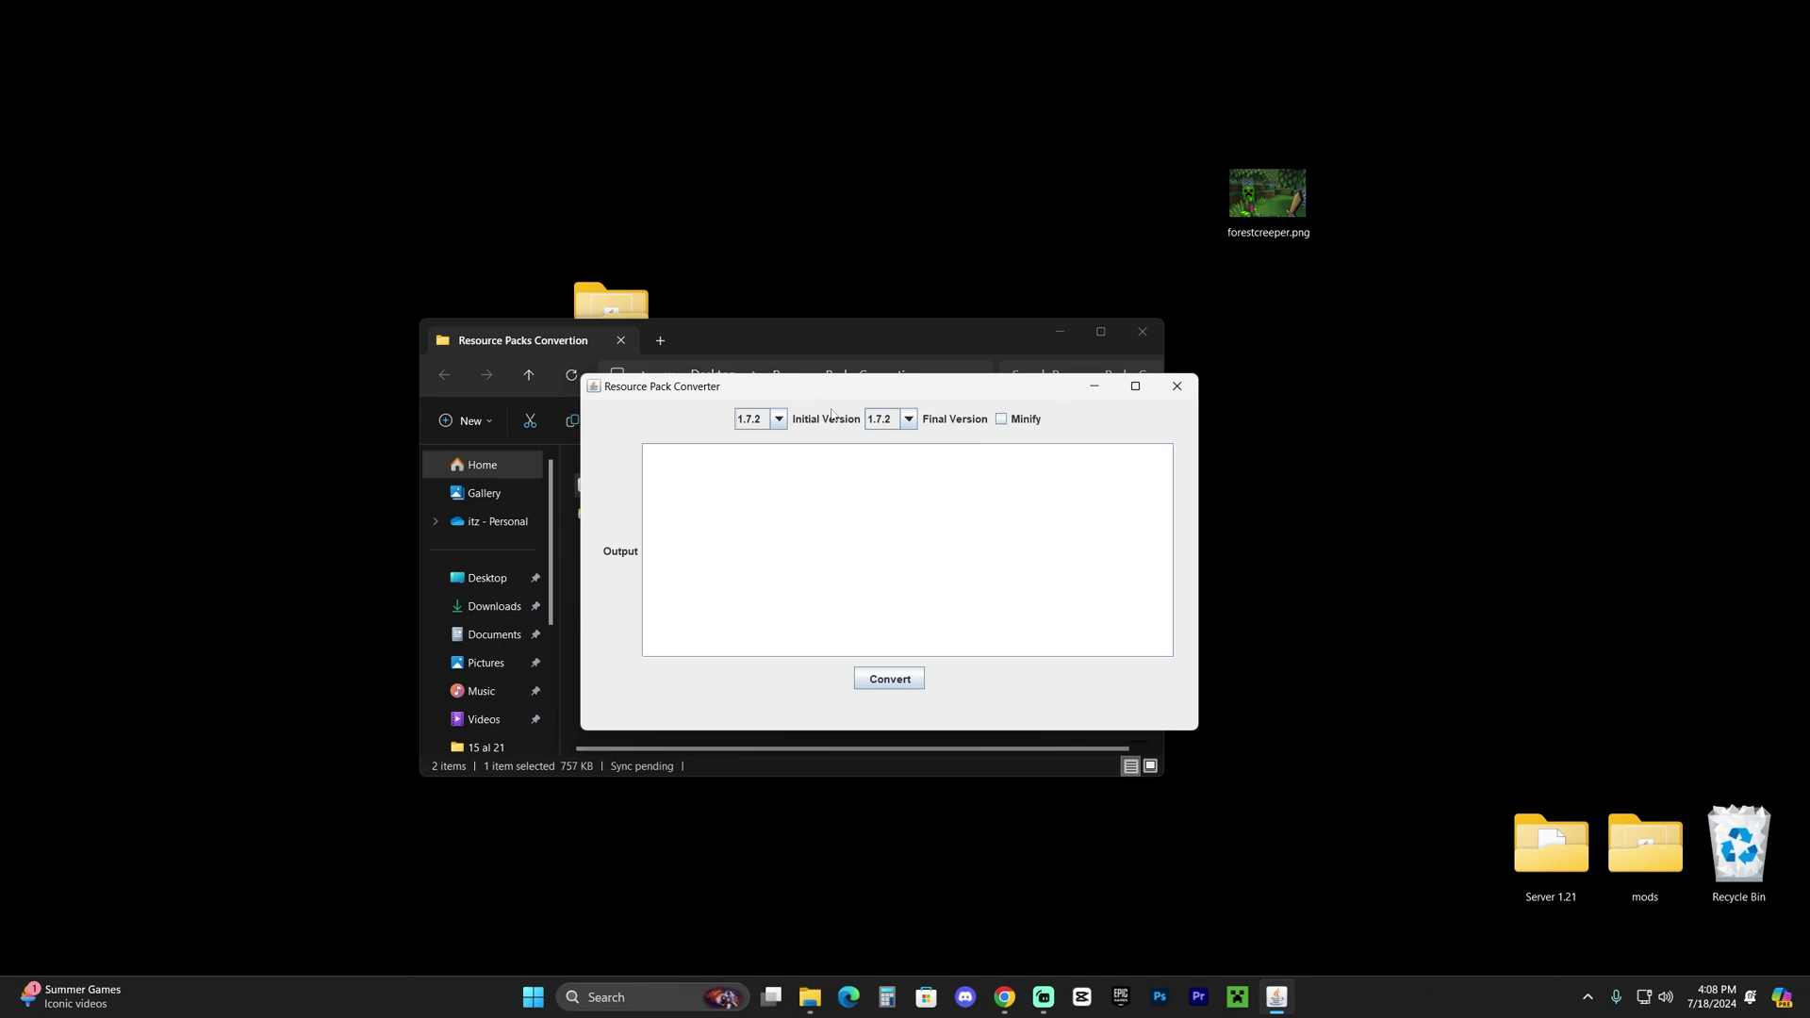
click(617, 997)
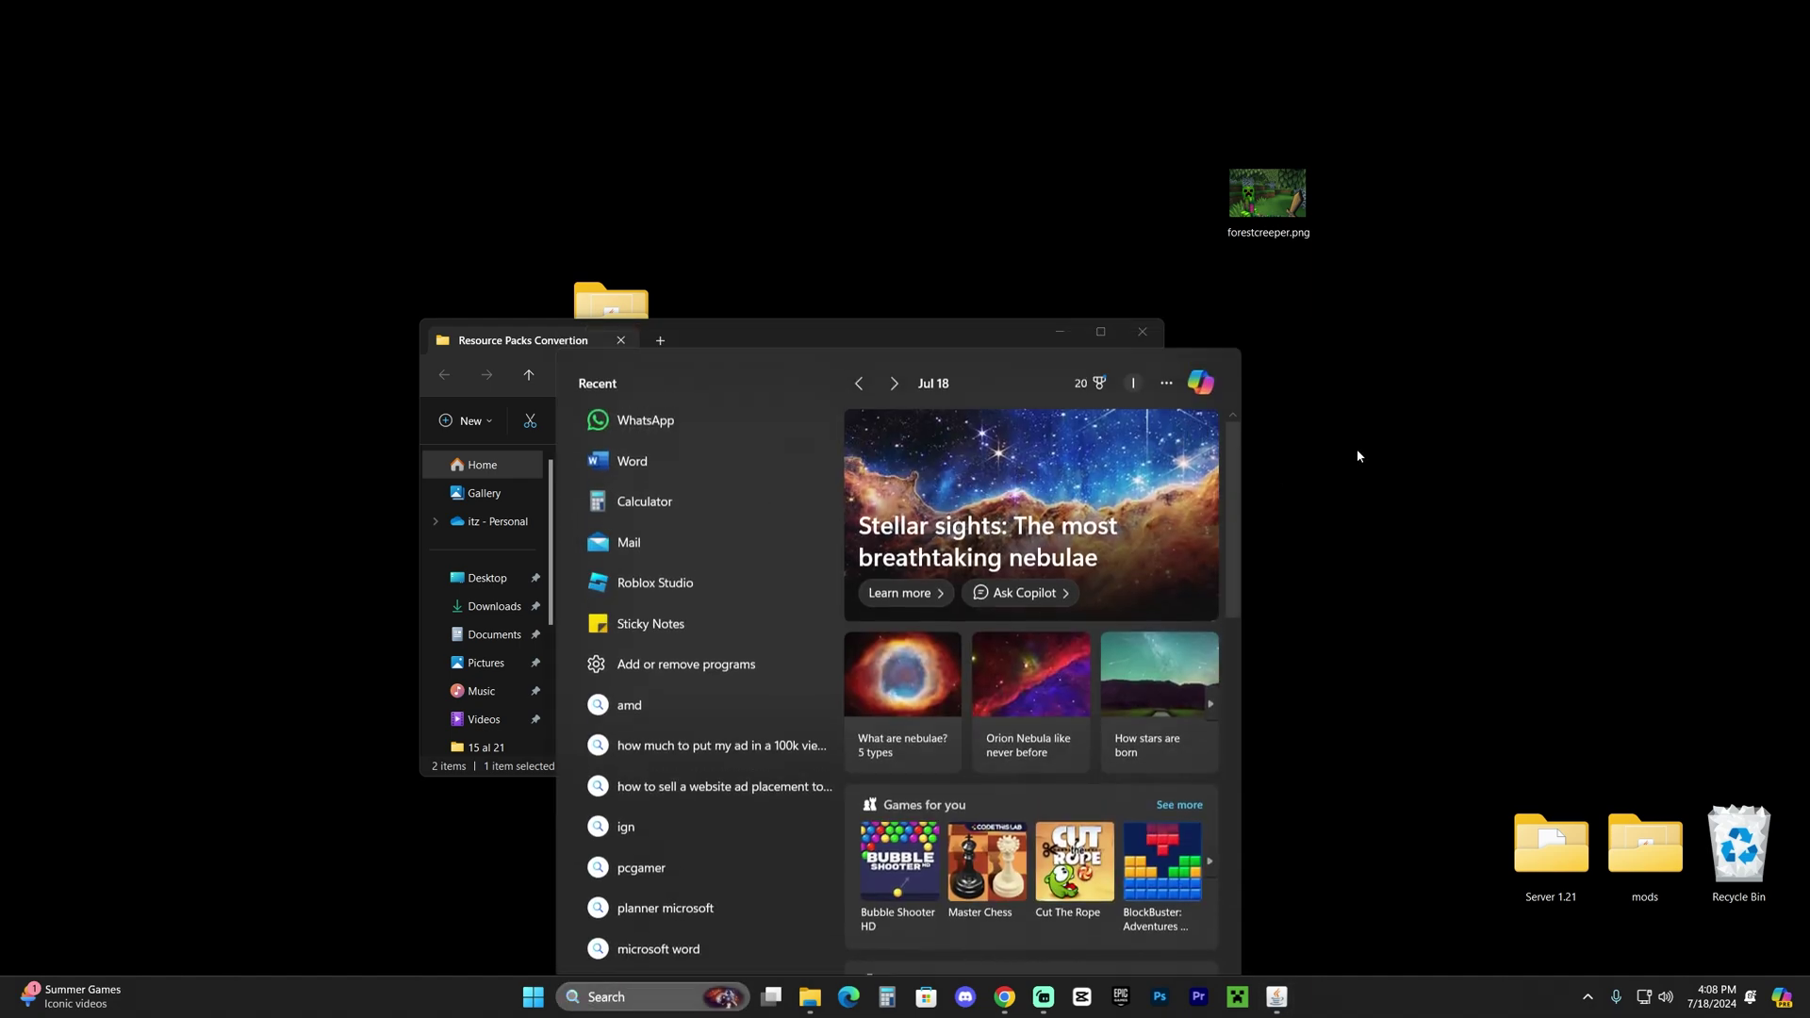
click(1355, 449)
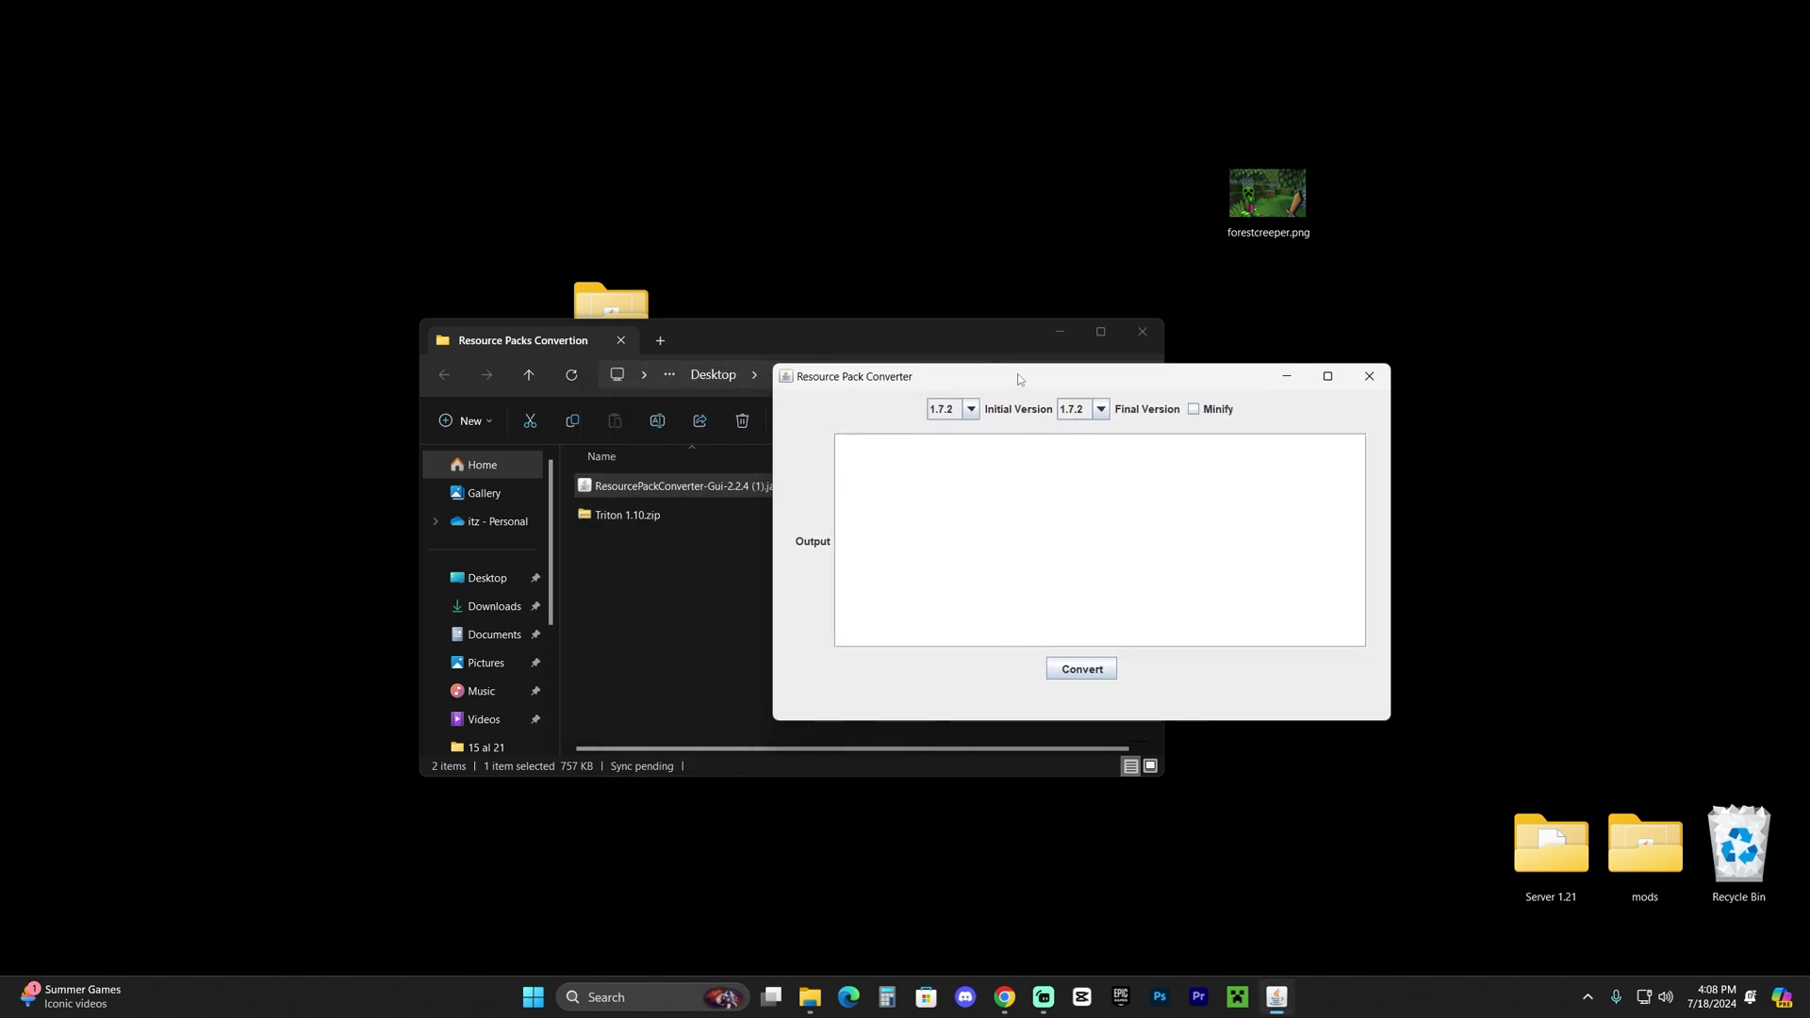
Arrange the Resource Pack Converter window beside the Resource Packs Convertion folder window and select Triton 1.10.zip in the folder
drag(1021, 380, 841, 373)
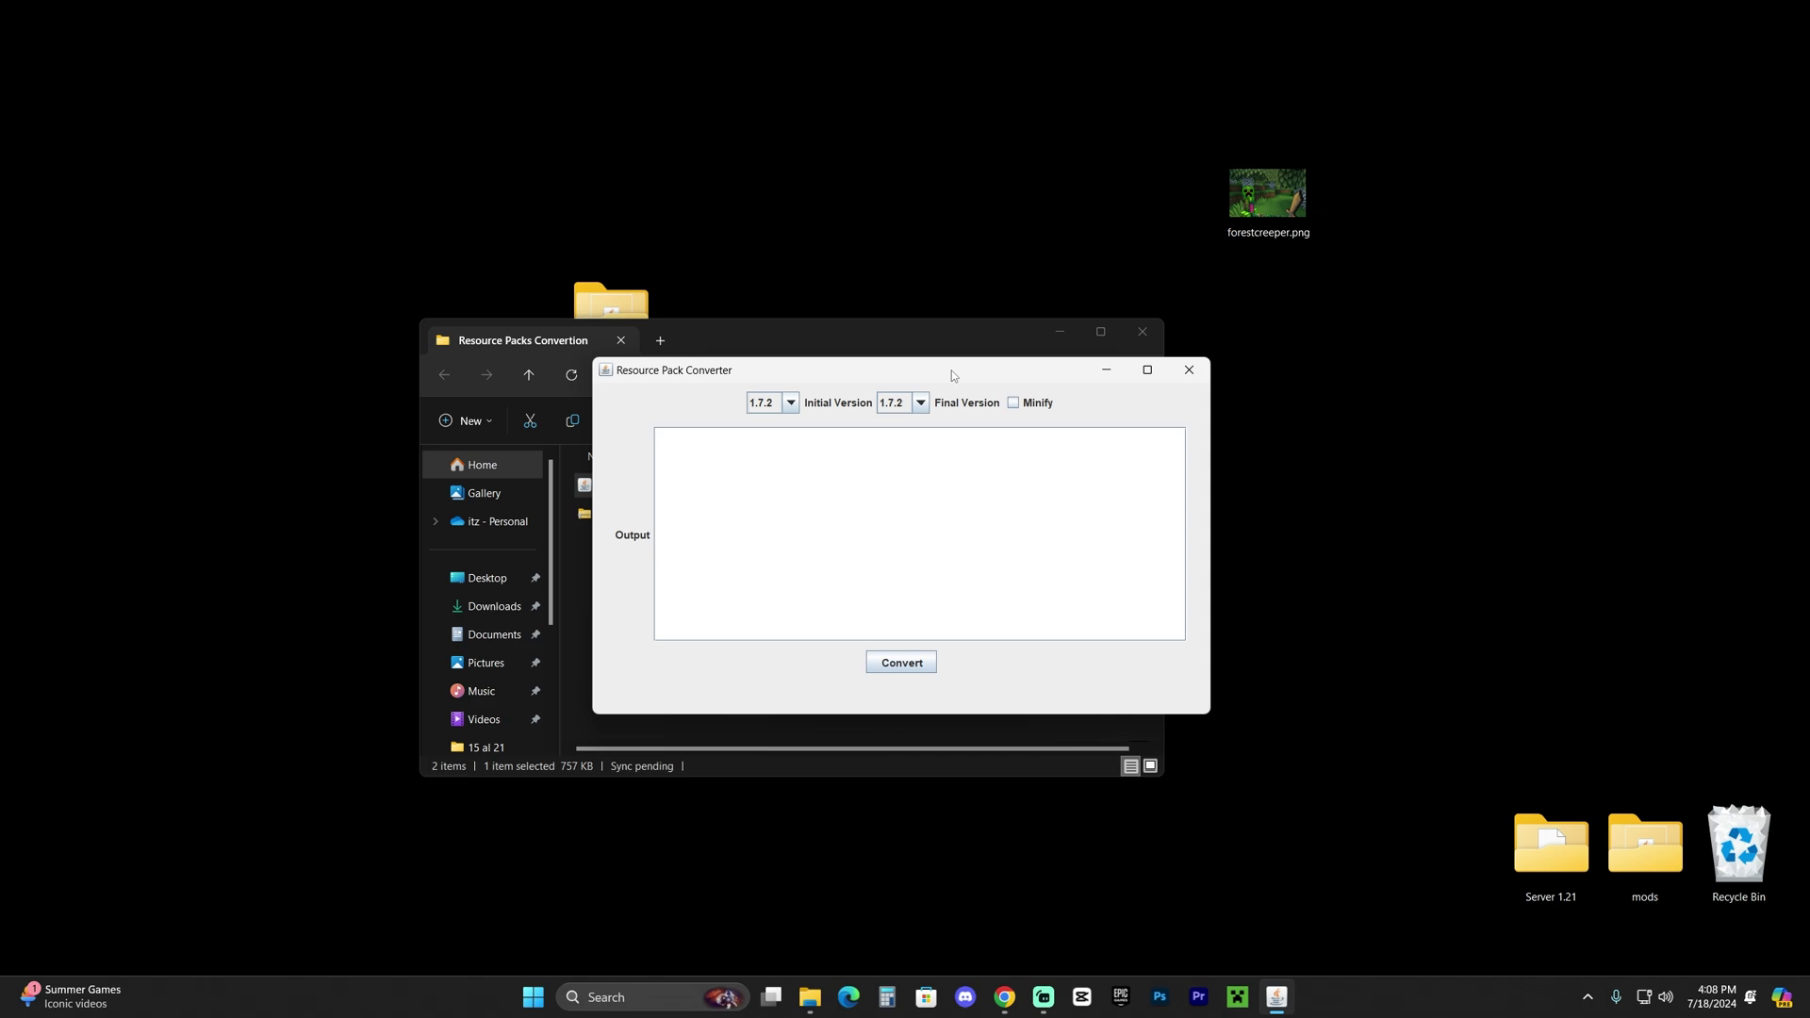
drag(1015, 370, 1491, 299)
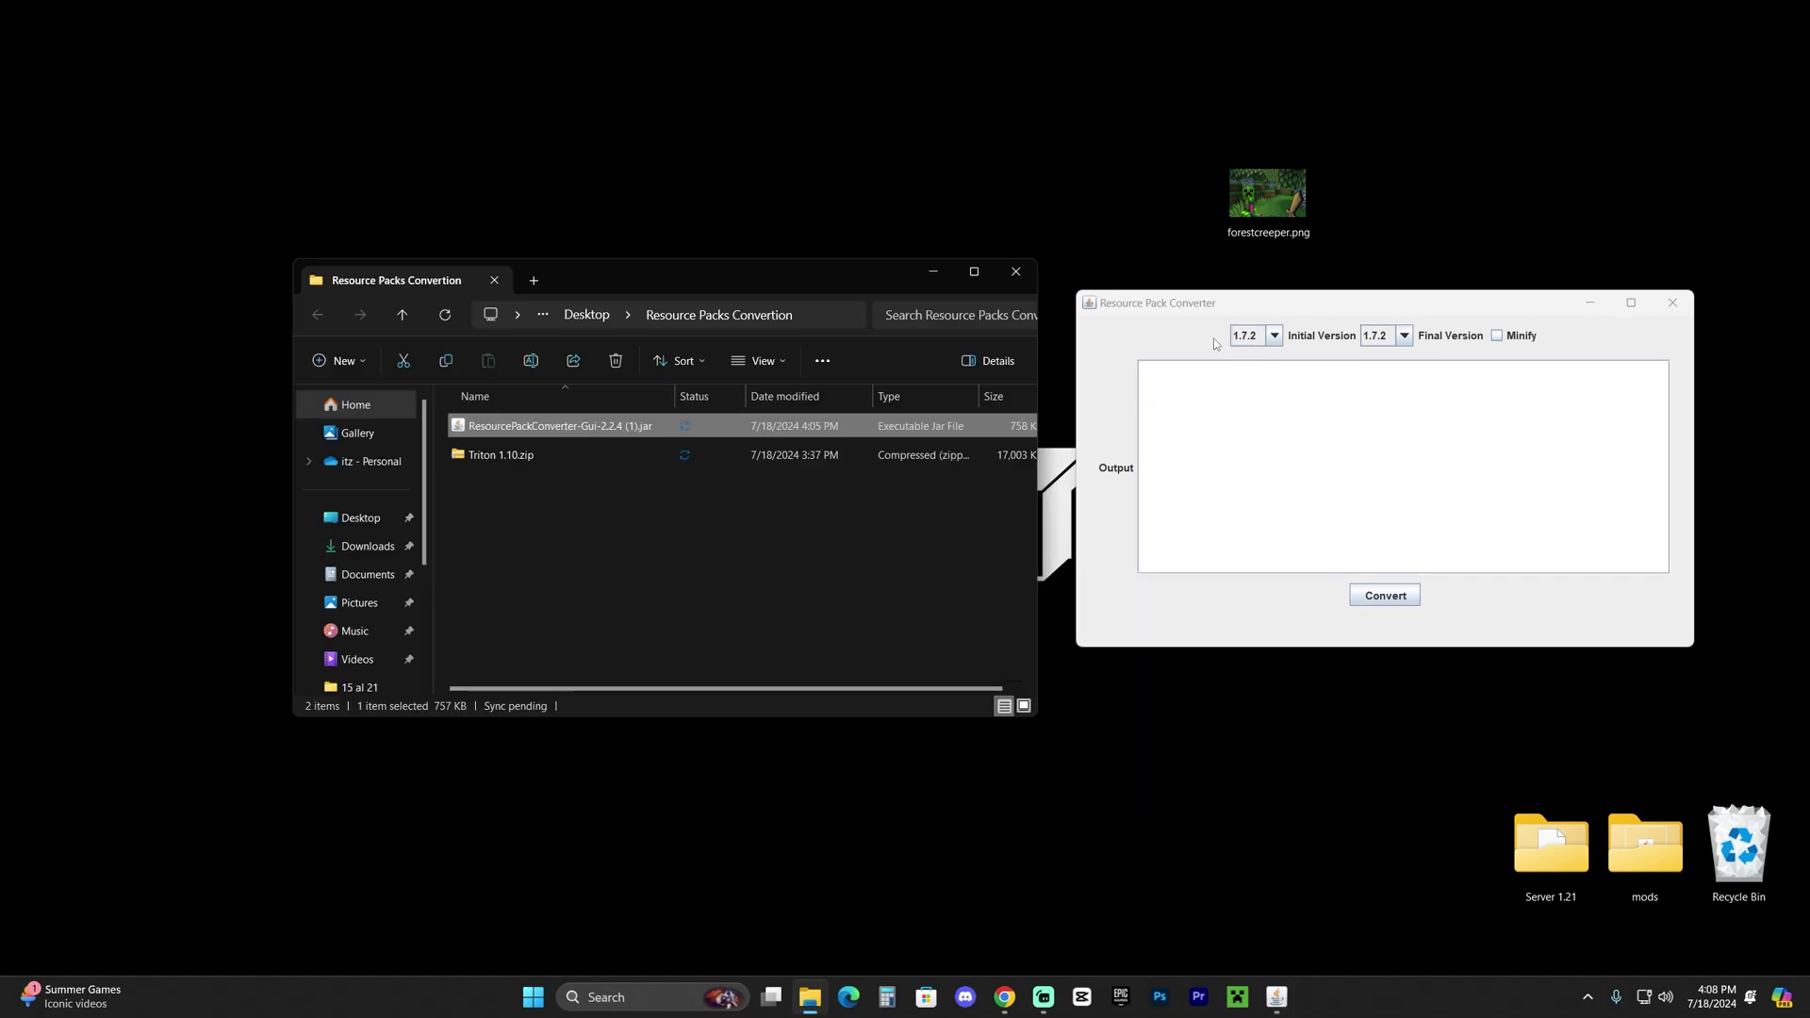
click(682, 450)
click(1154, 345)
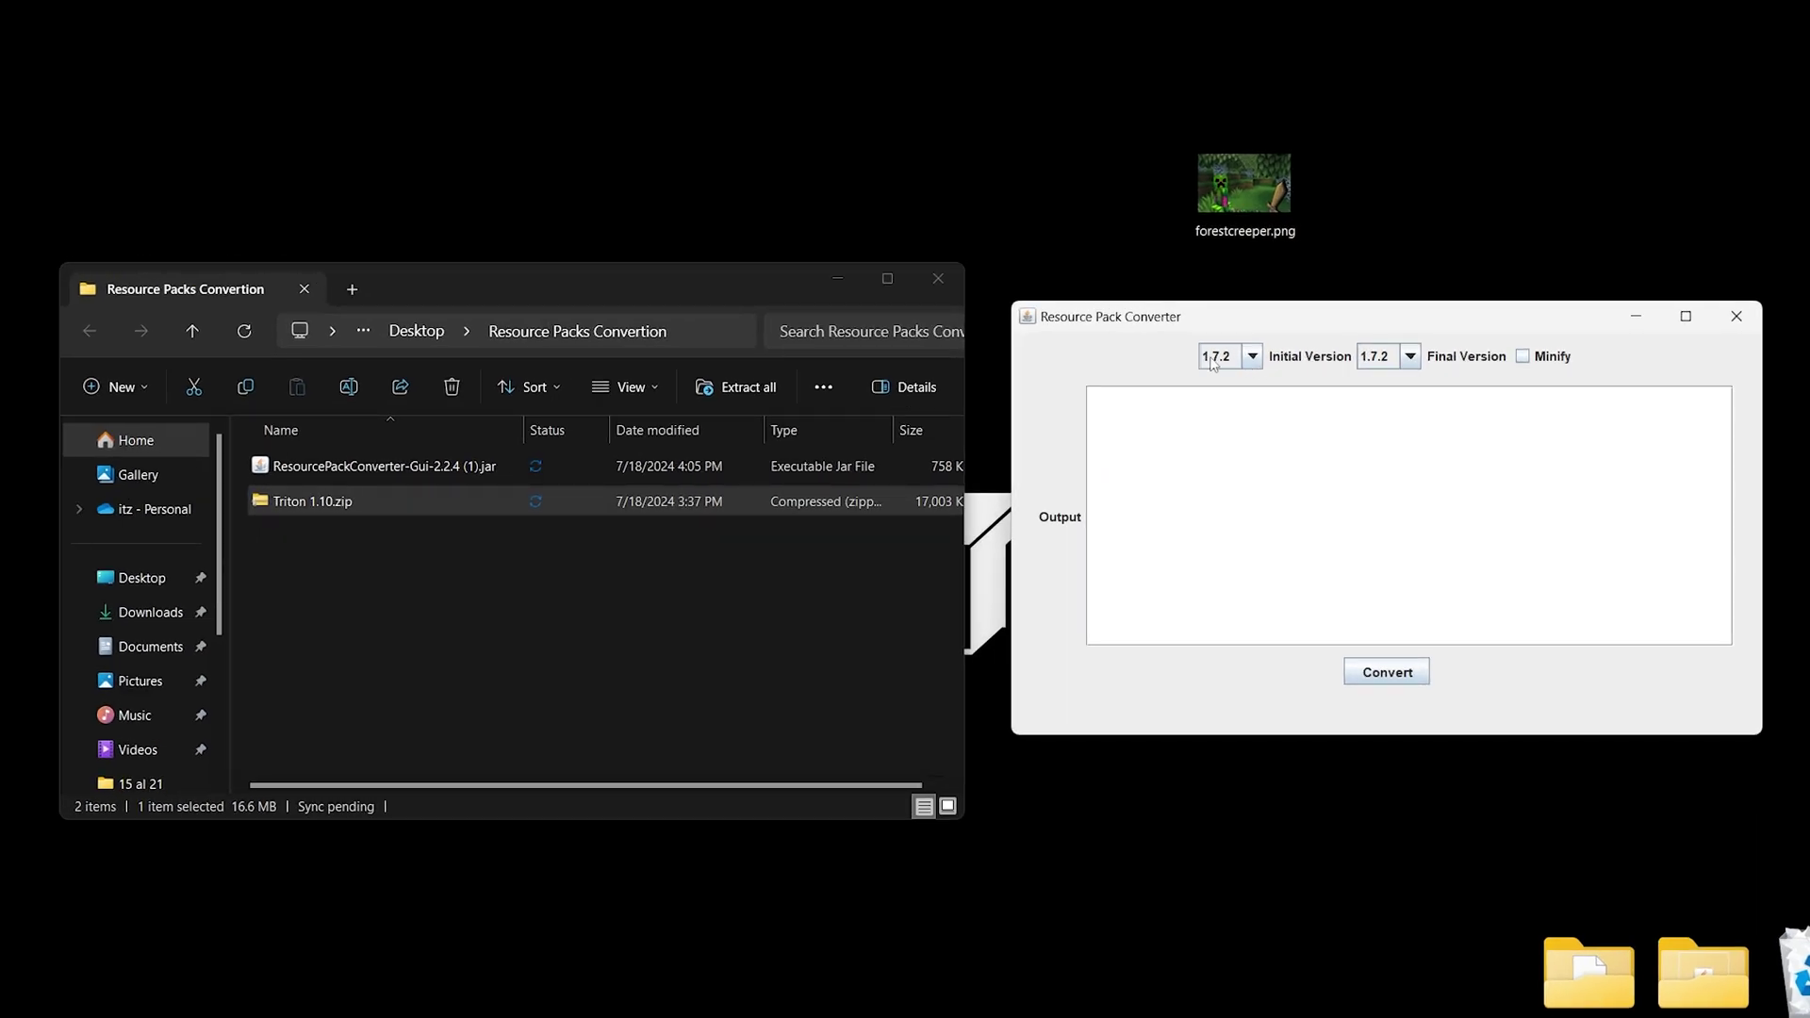
Set the converter's Initial Version to 1.10
click(1252, 356)
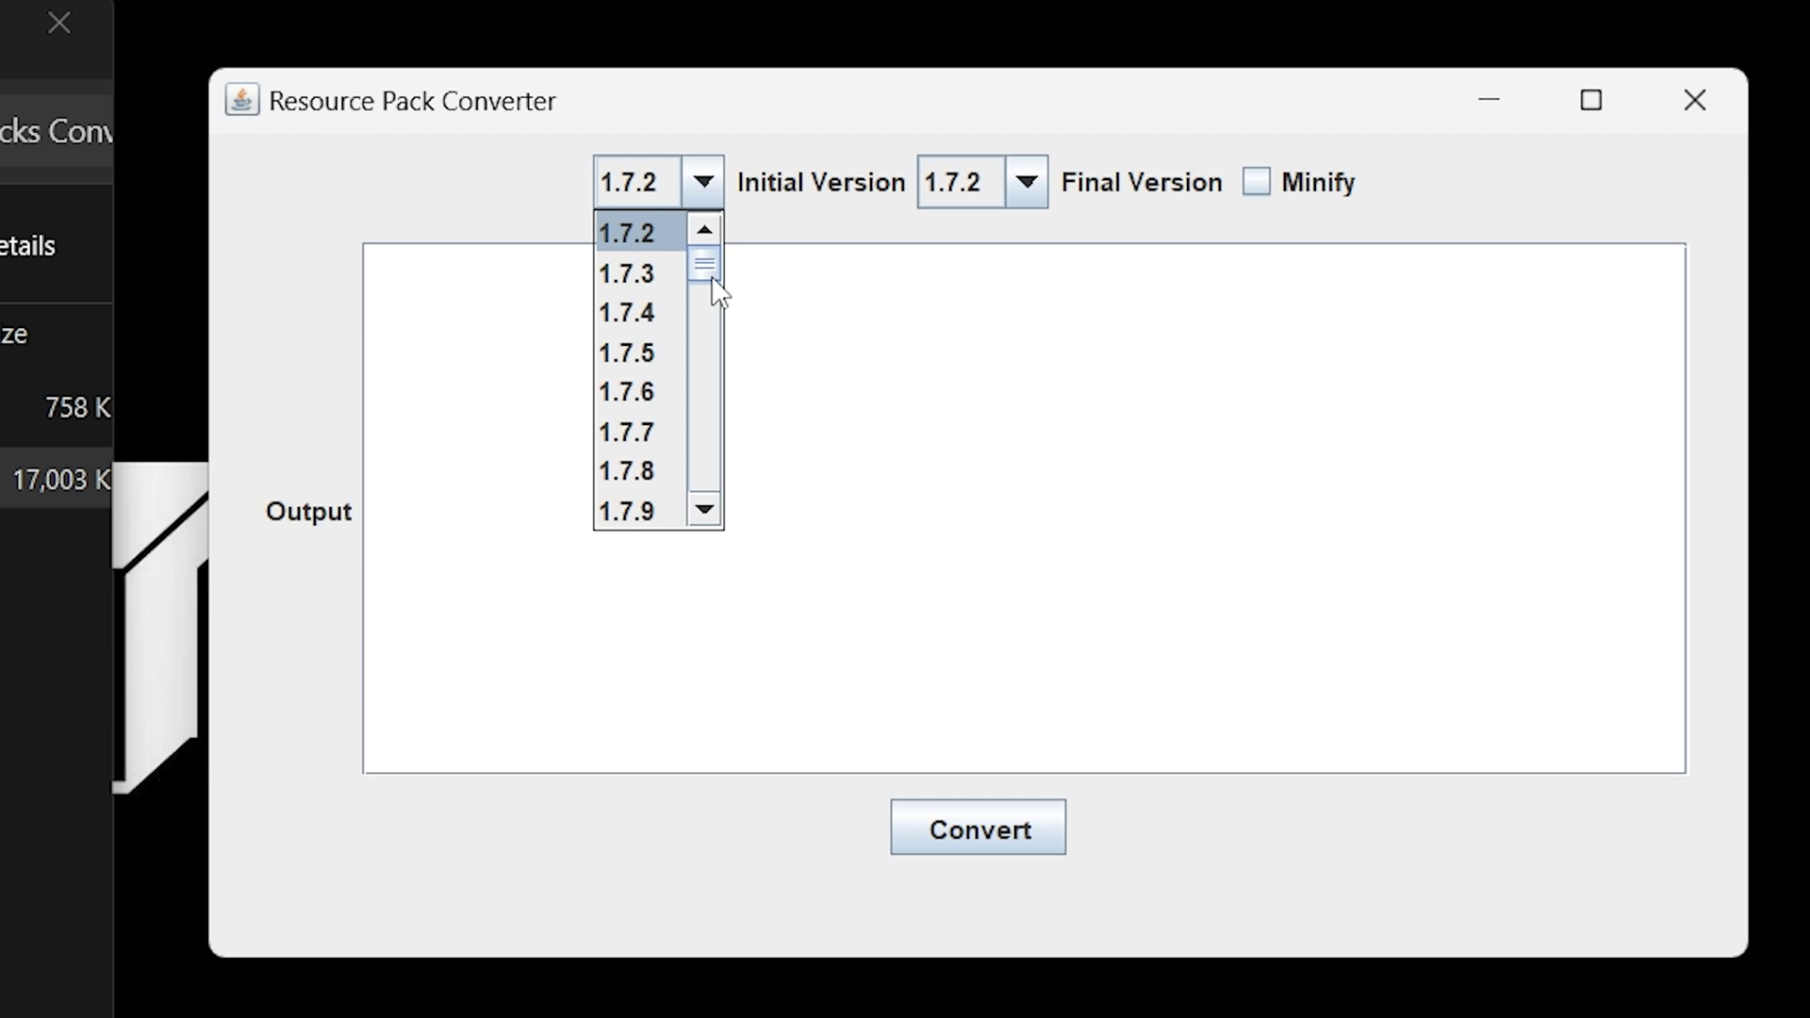
scroll(1257, 420, down, 4)
scroll(629, 296, down, 4)
scroll(562, 330, up, 1)
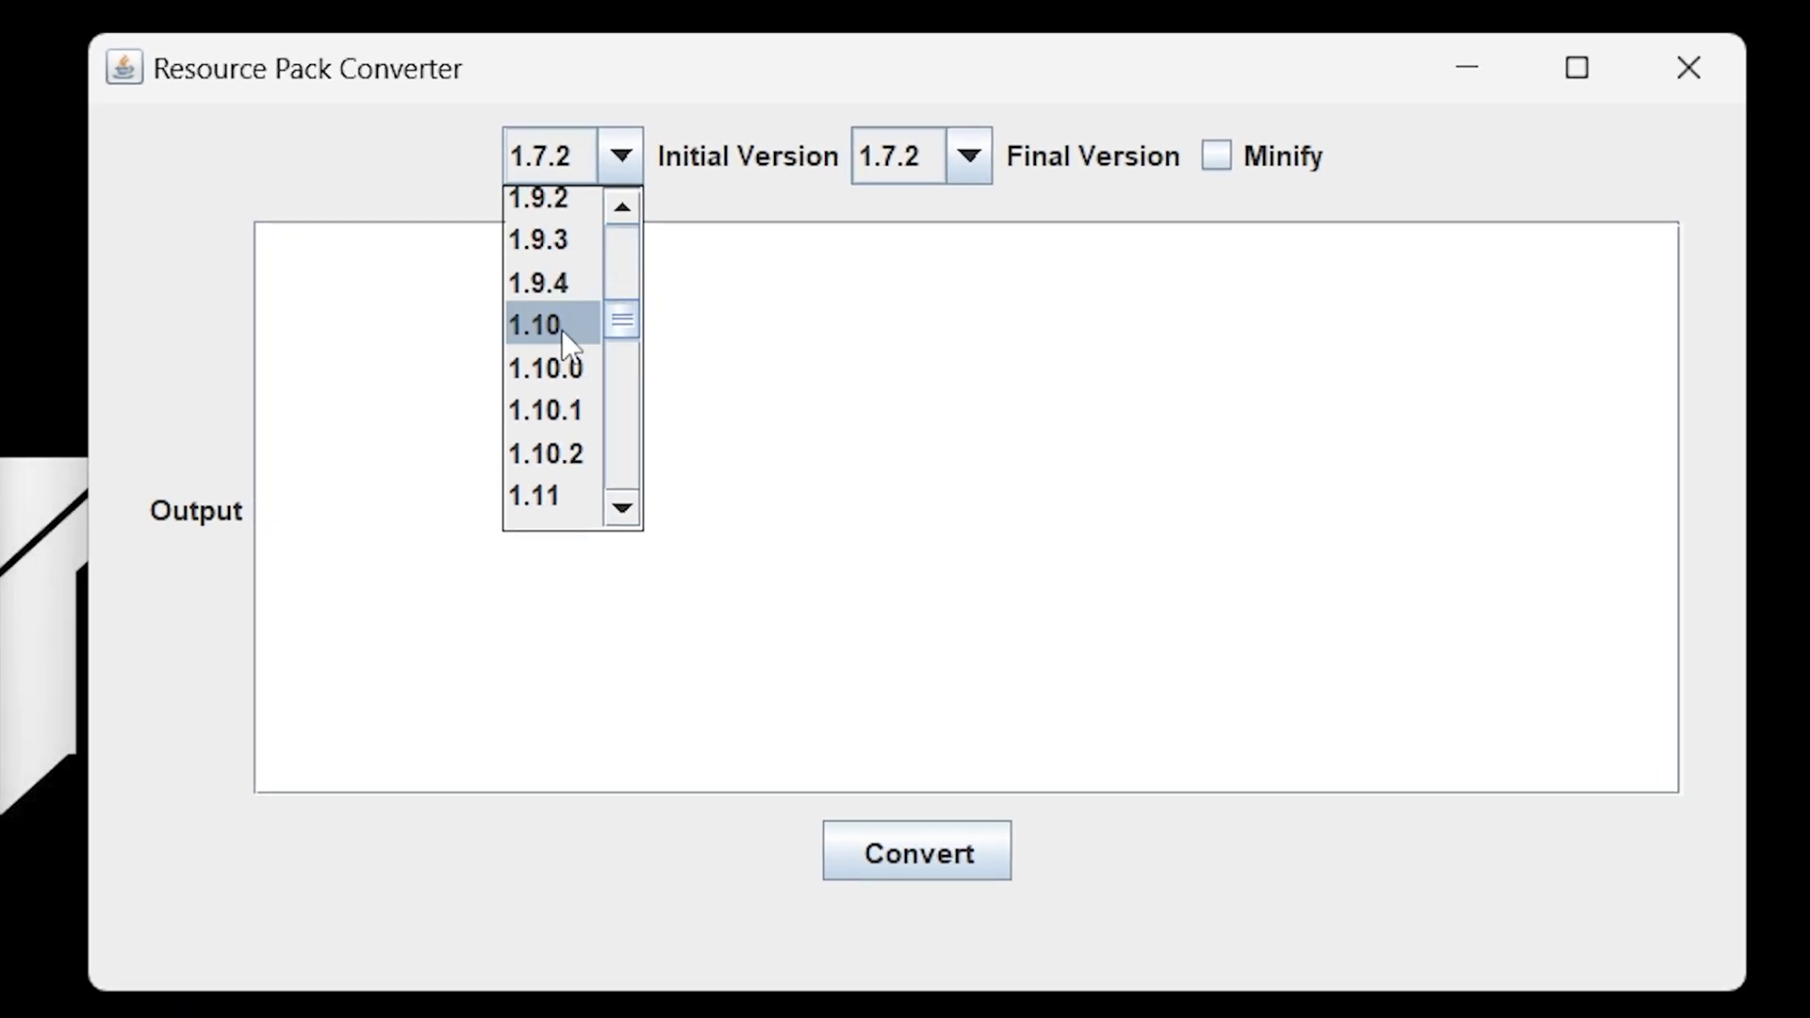
click(562, 328)
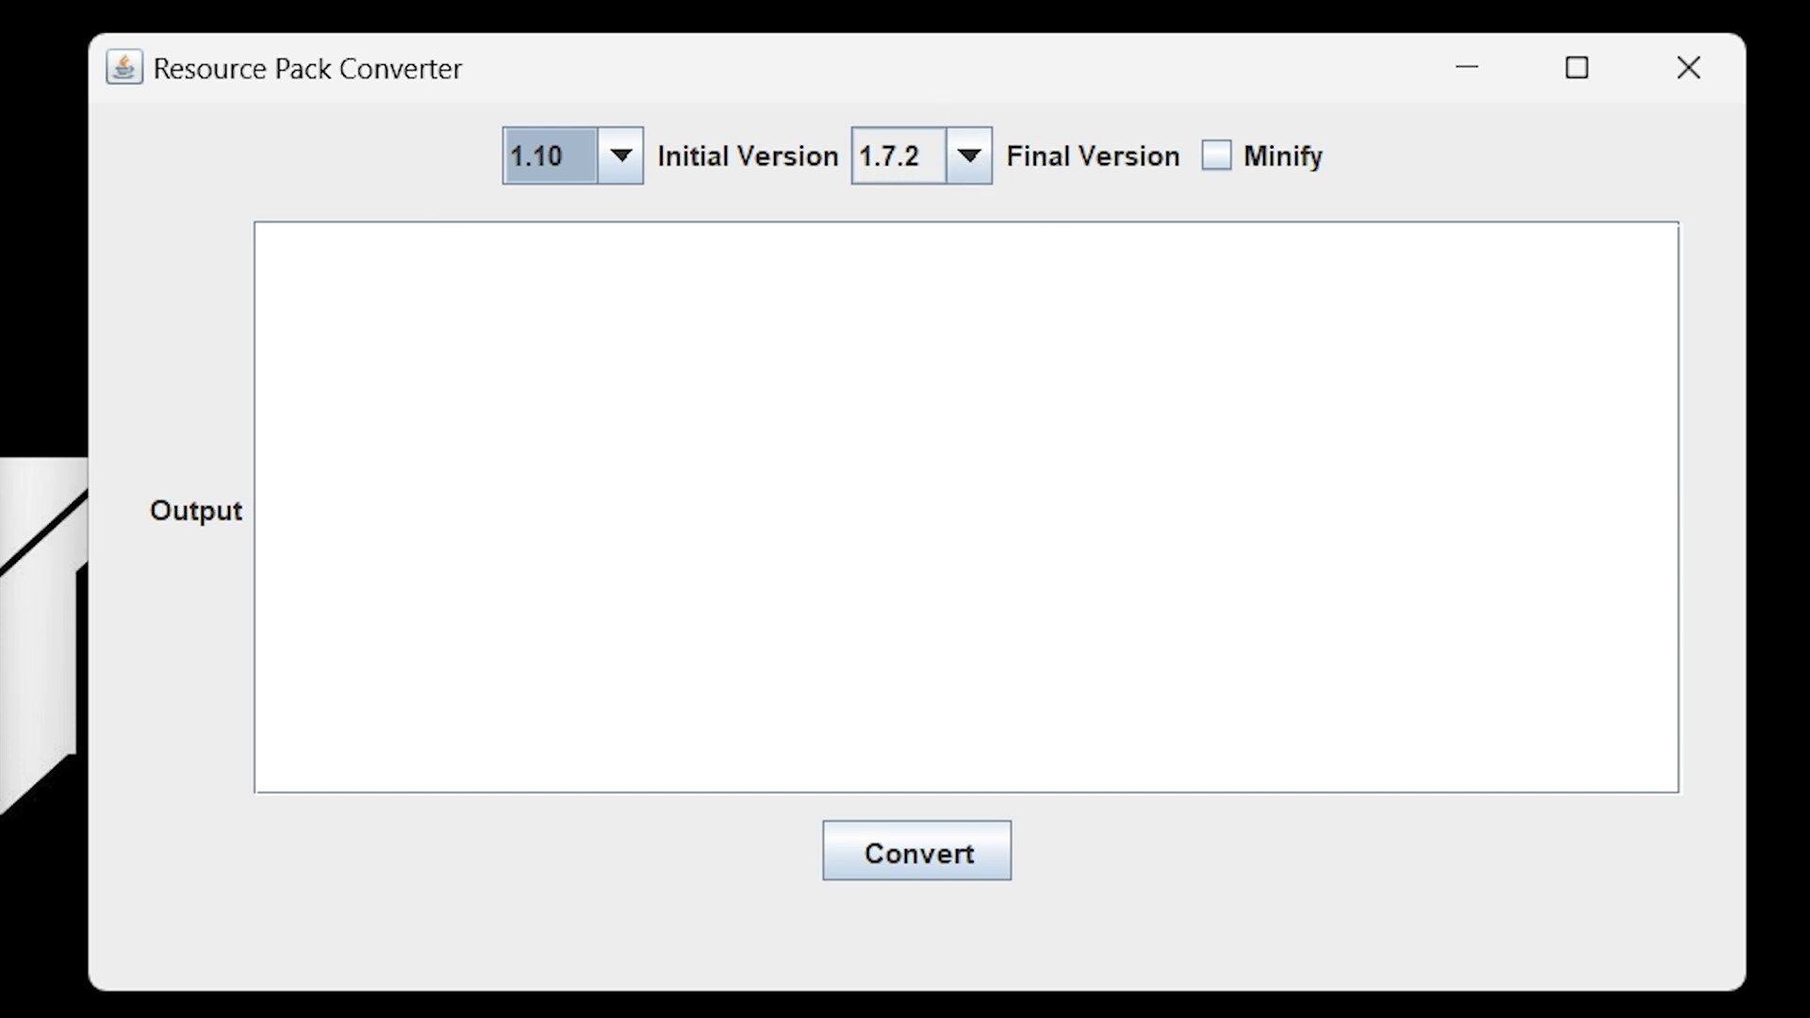
Set the converter's Final Version to 1.20.4
click(962, 159)
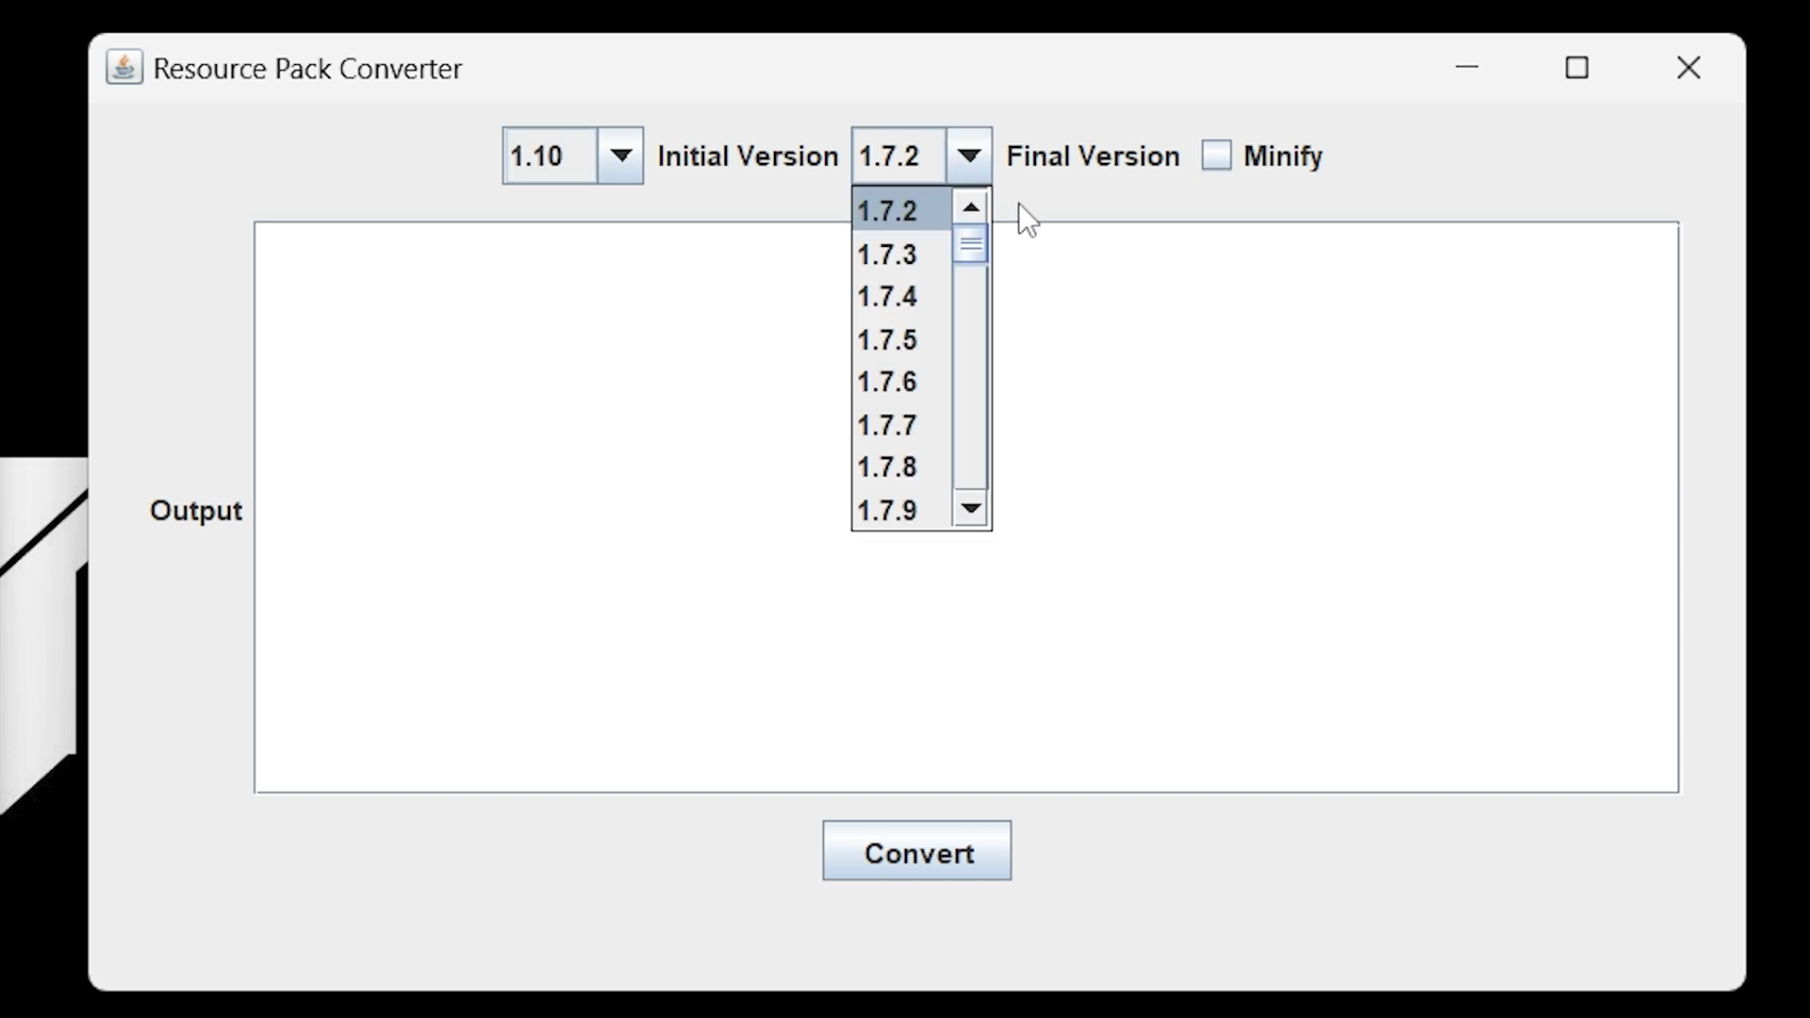
scroll(968, 262, down, 1)
drag(967, 262, 964, 489)
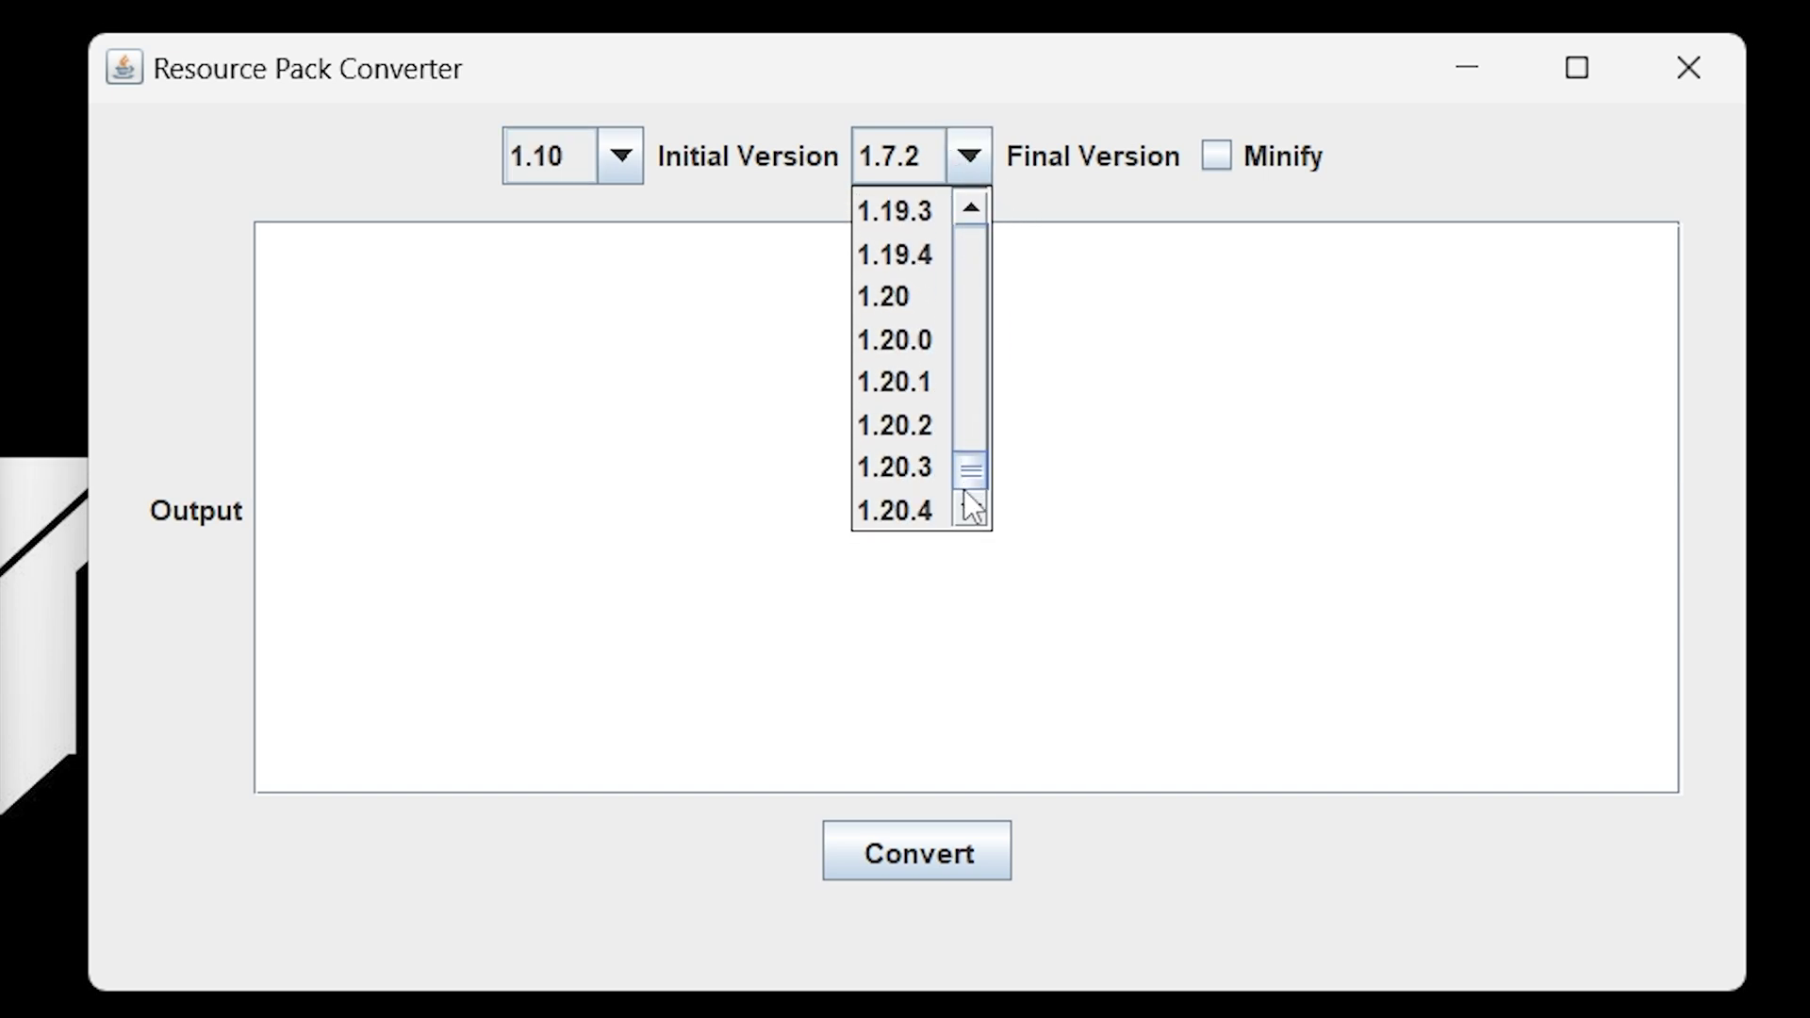
click(911, 511)
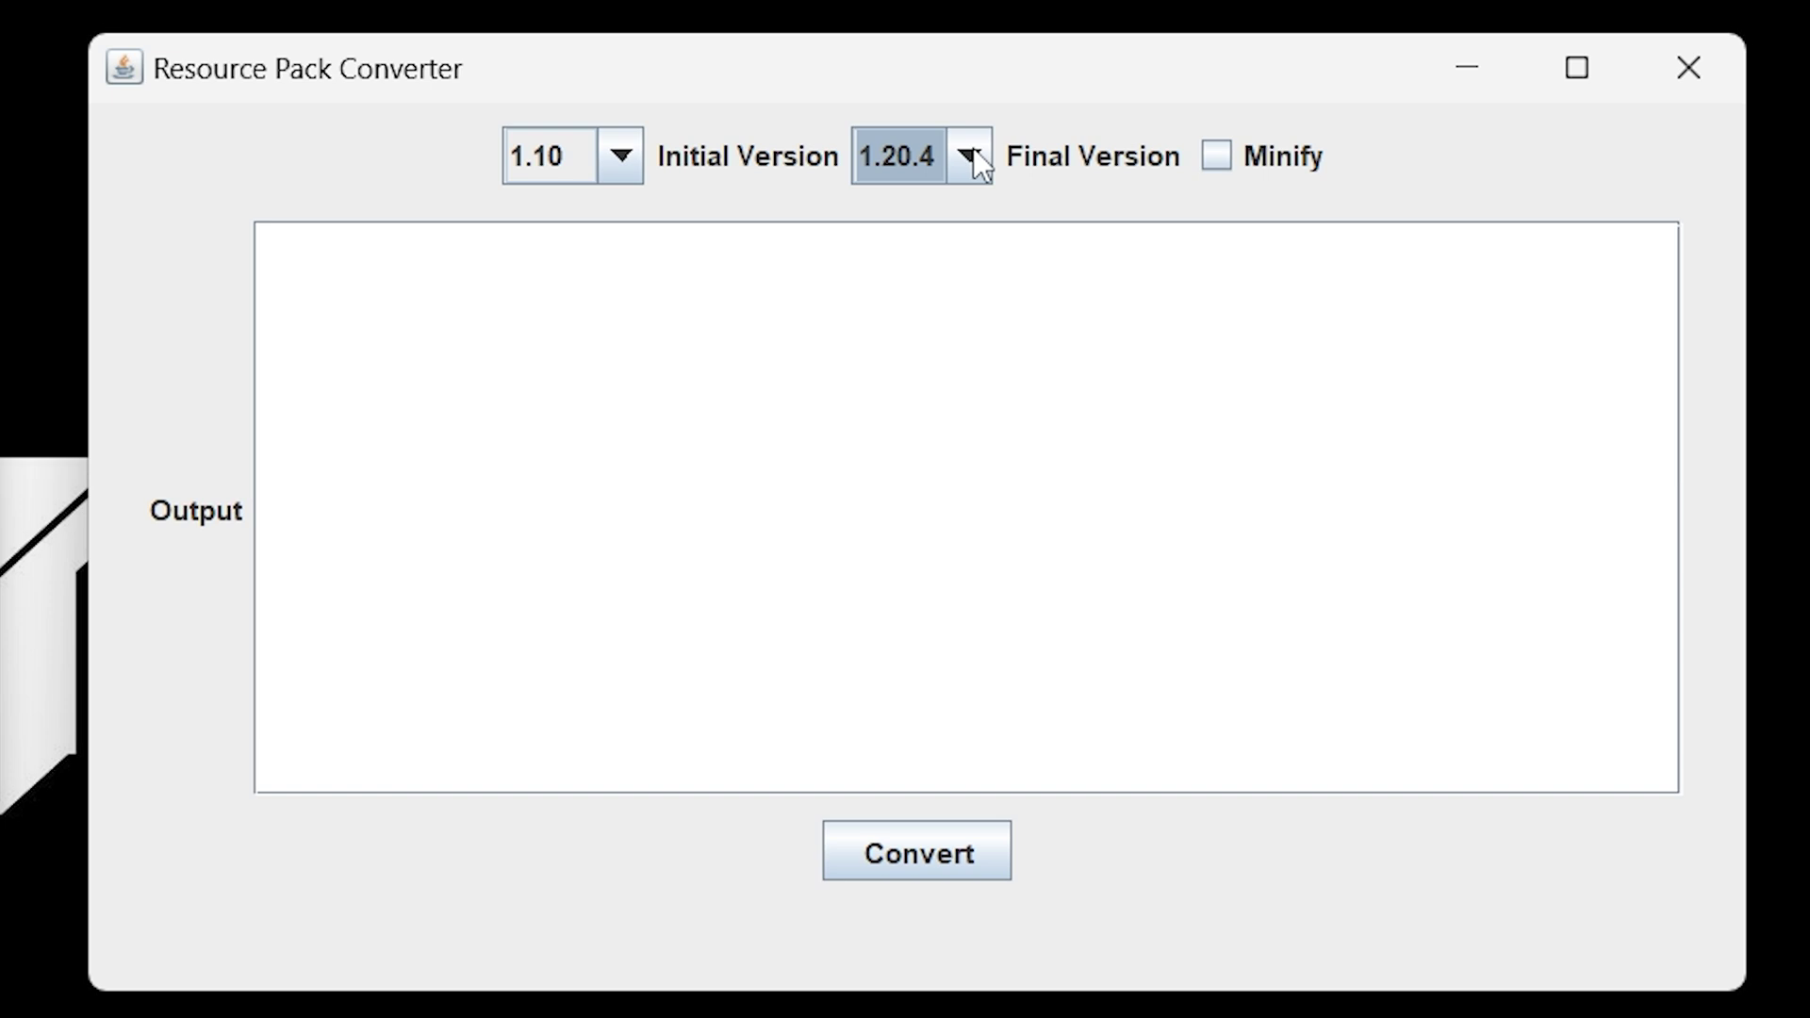
Convert the Triton 1.10 pack in the folder and close Resource Pack Converter once the conversion is done
drag(1120, 68, 1078, 73)
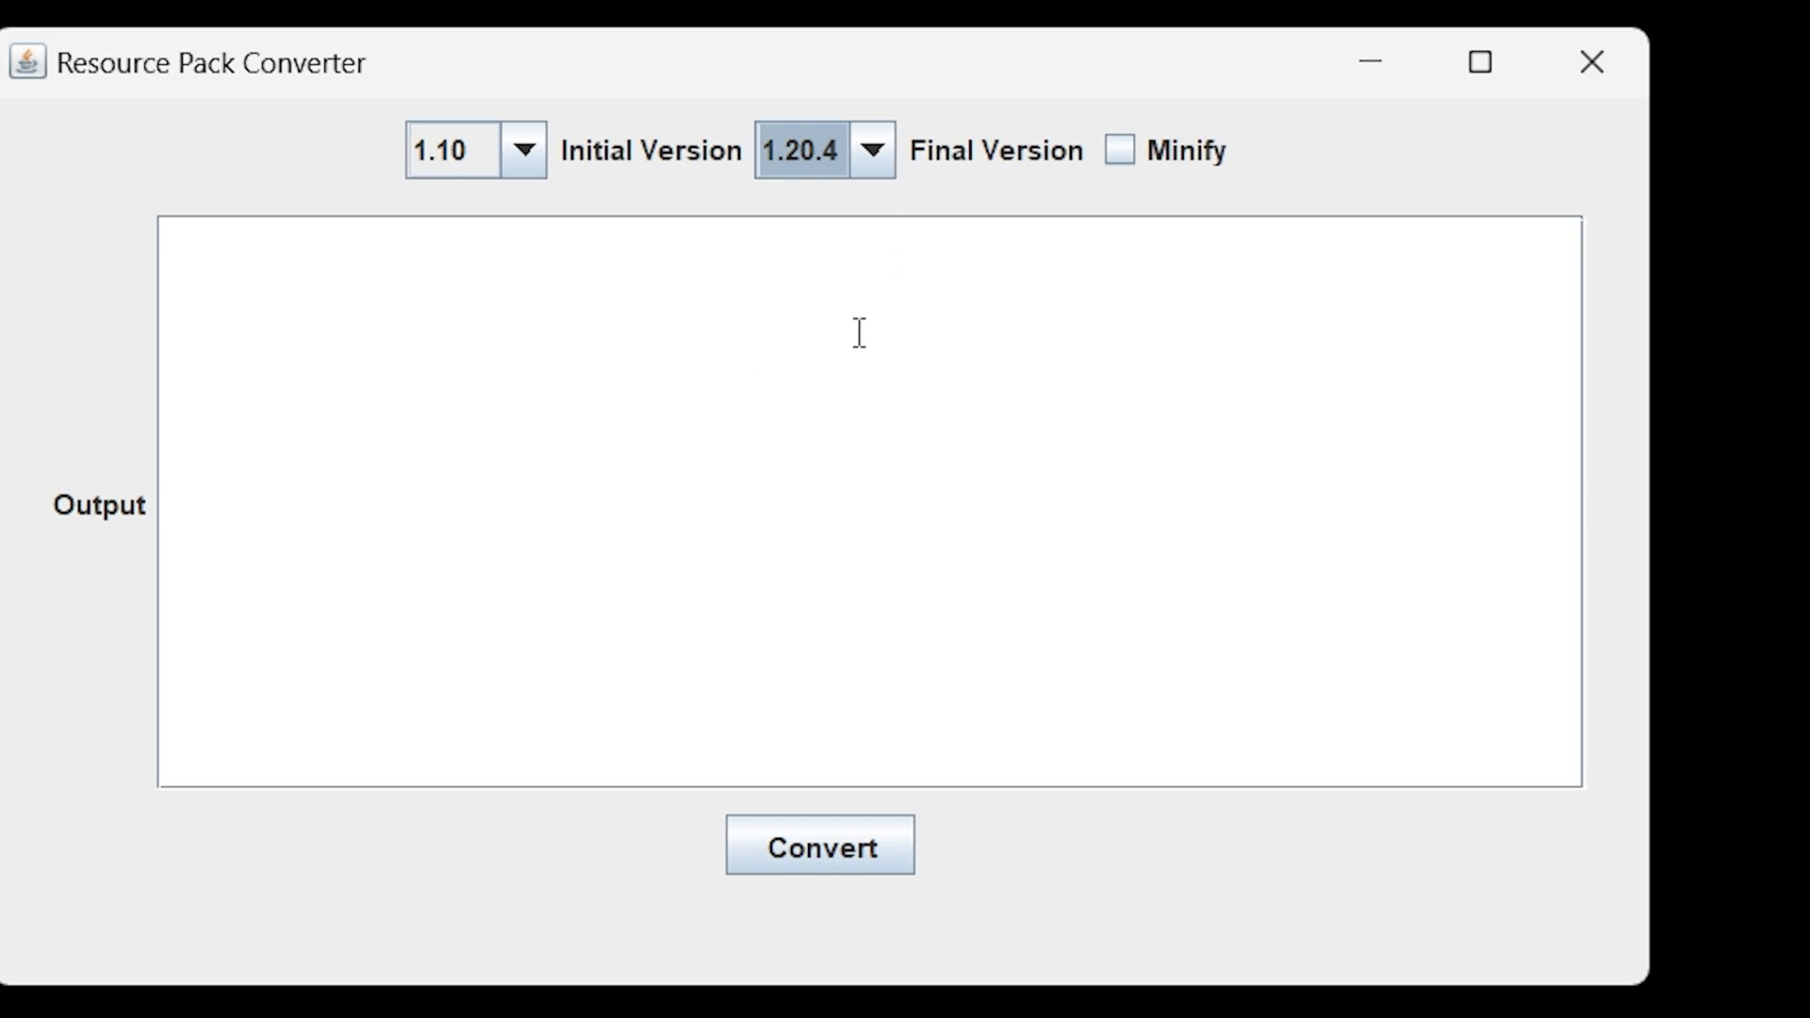
click(853, 844)
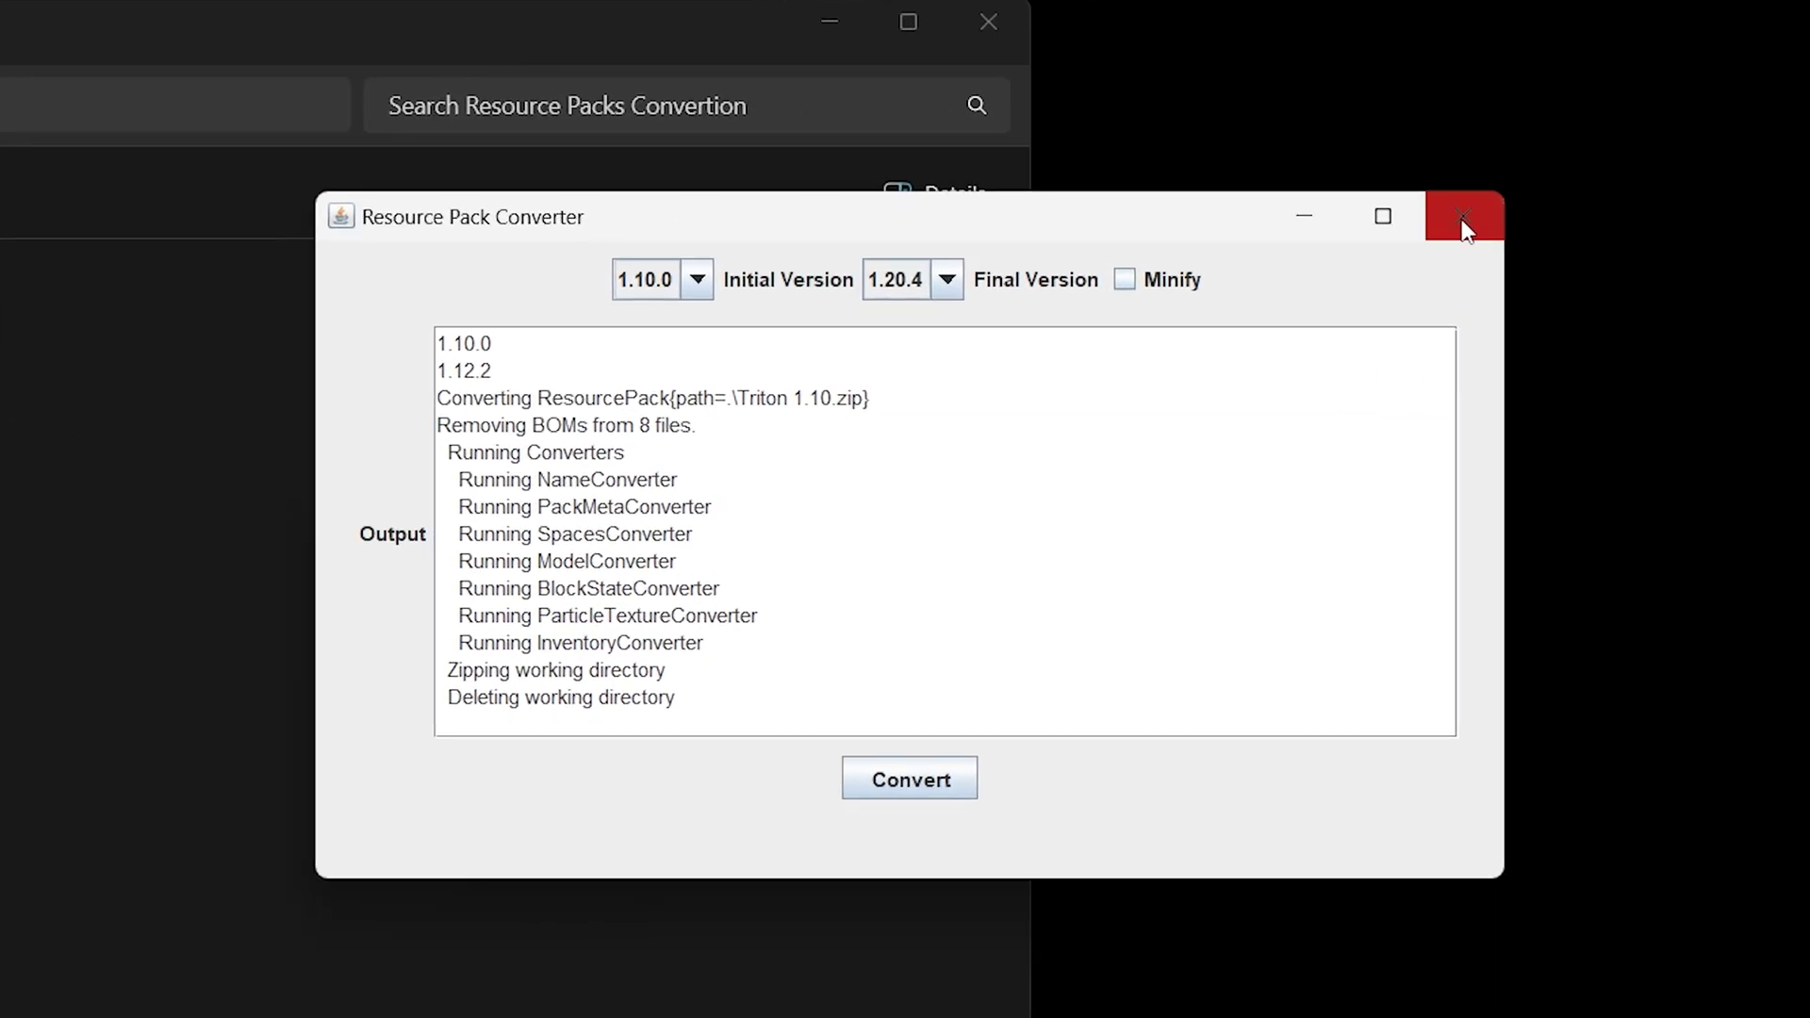
click(1464, 226)
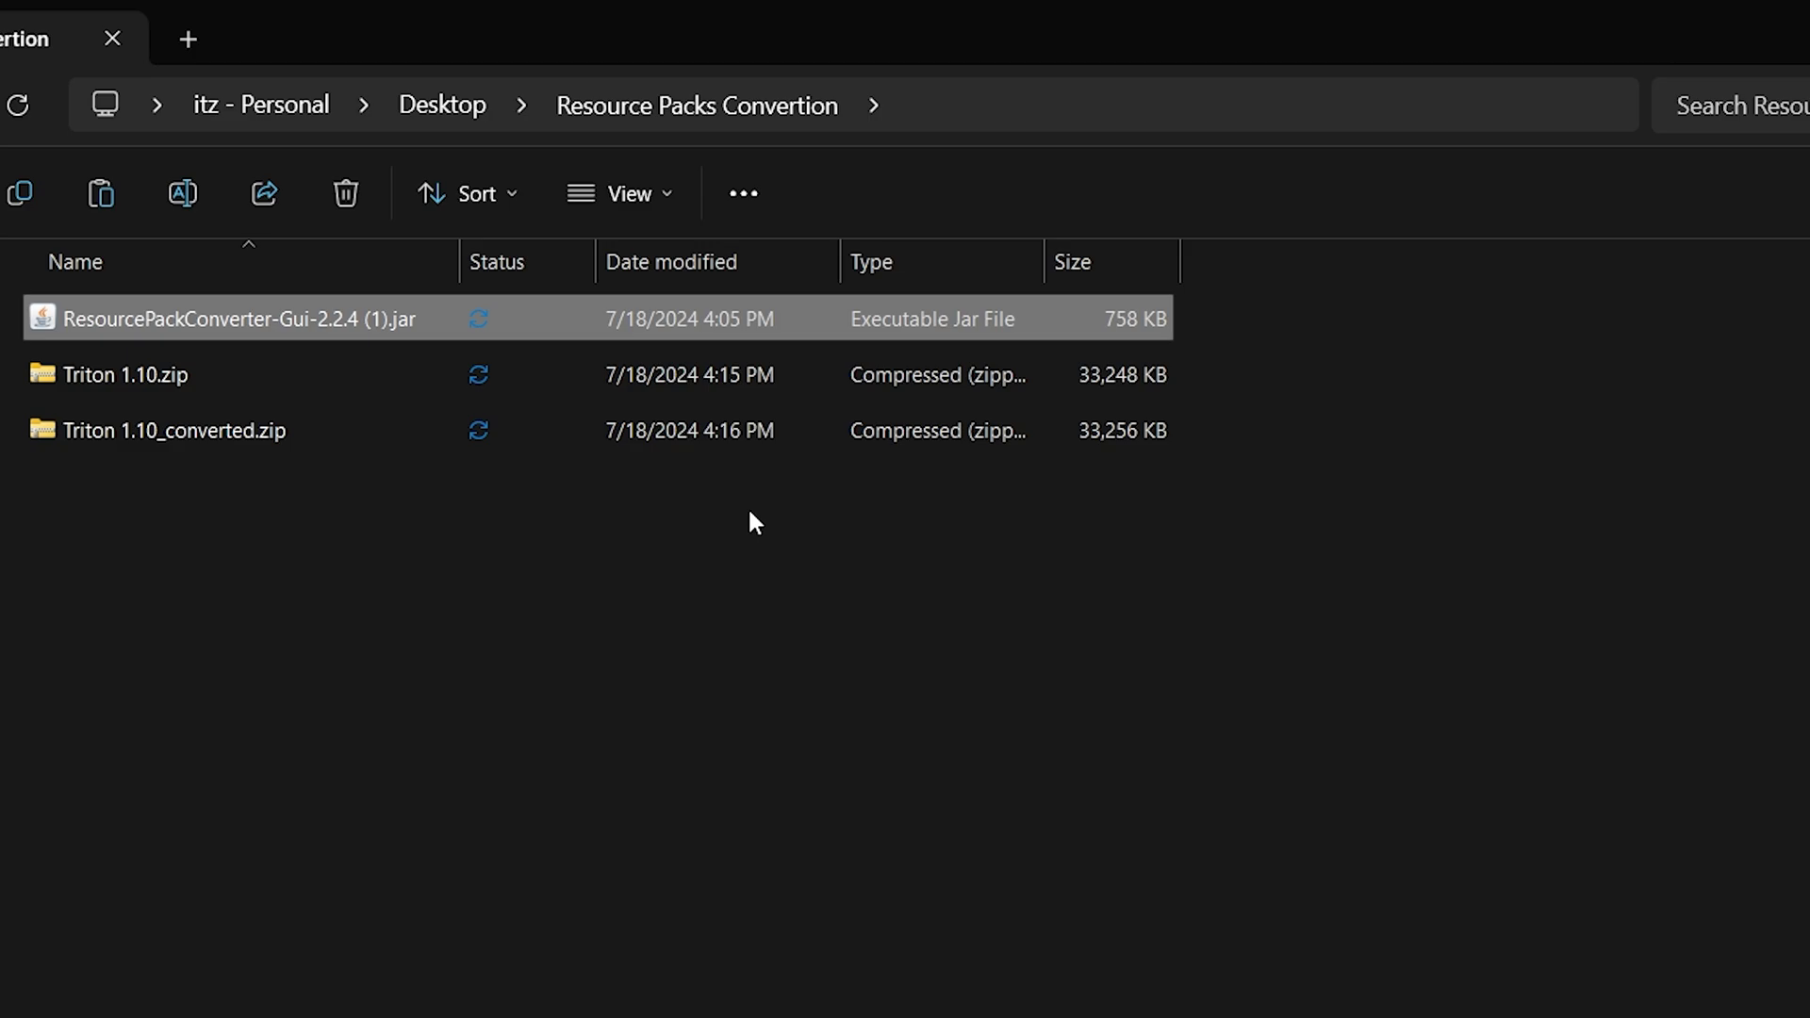
Compare Triton 1.10.zip with the converted Triton 1.10_converted.zip in the Resource Packs Convertion folder
click(871, 438)
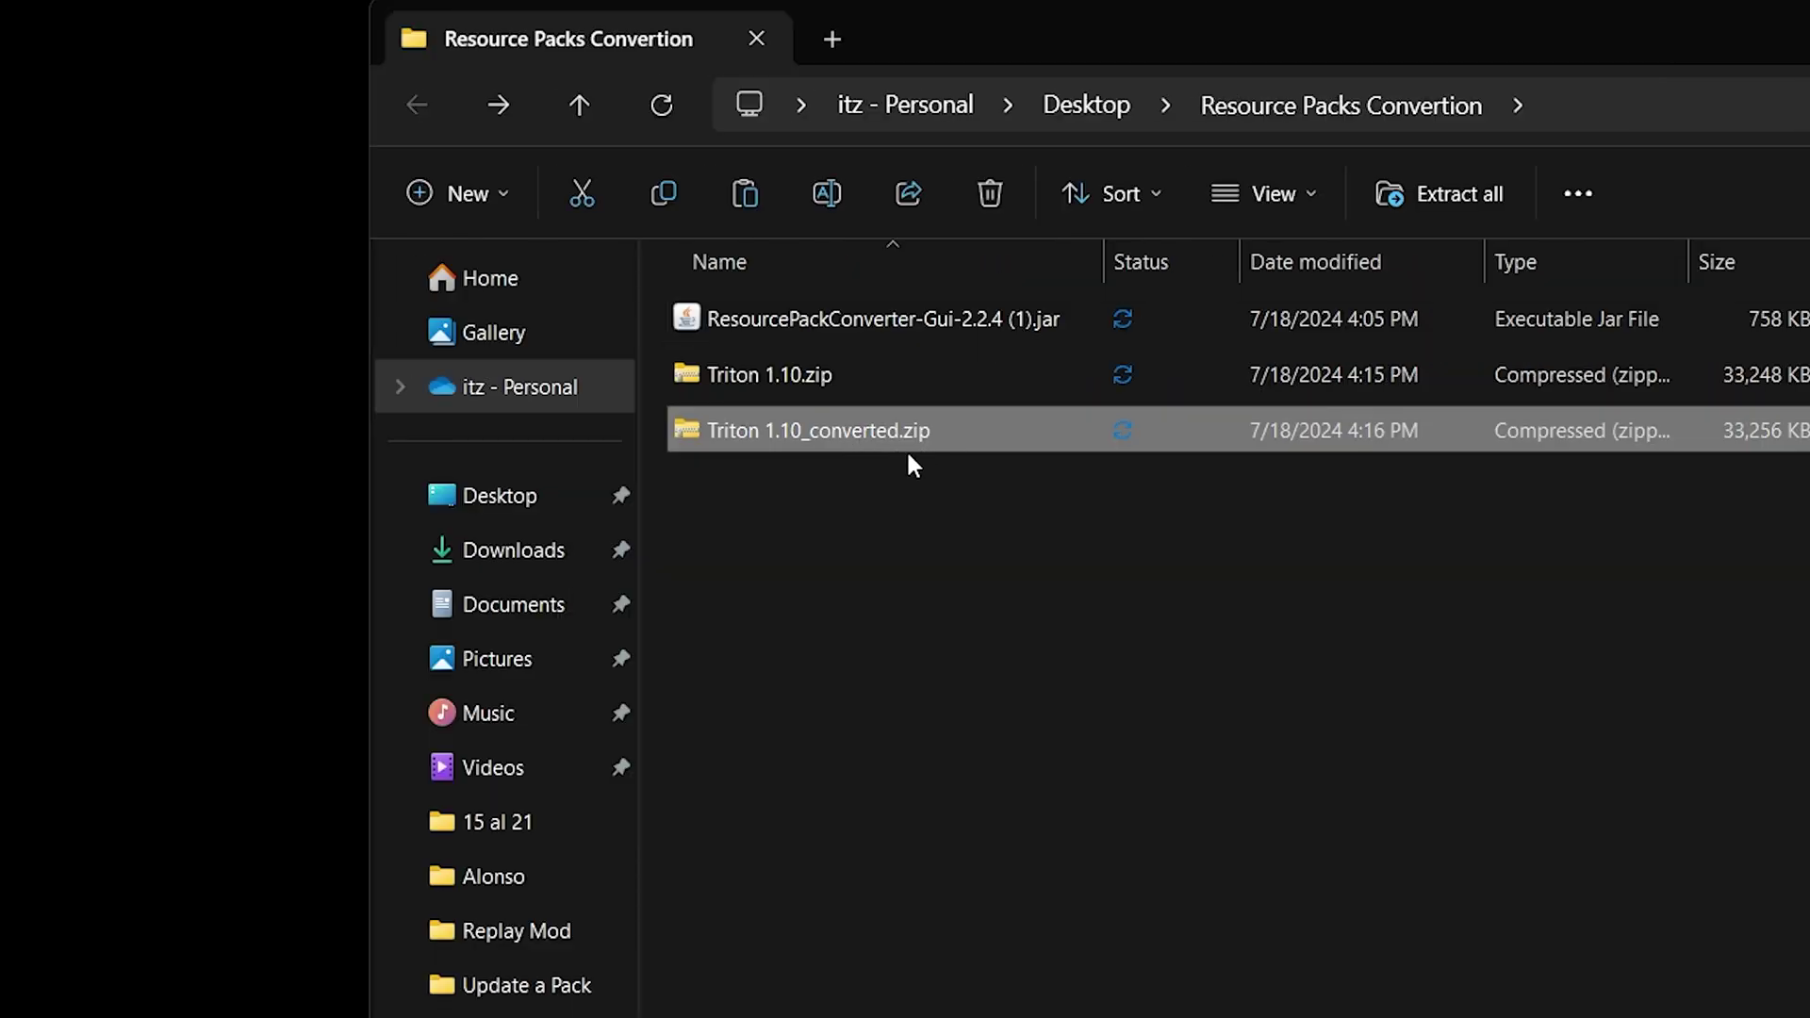
drag(949, 509, 816, 398)
click(822, 386)
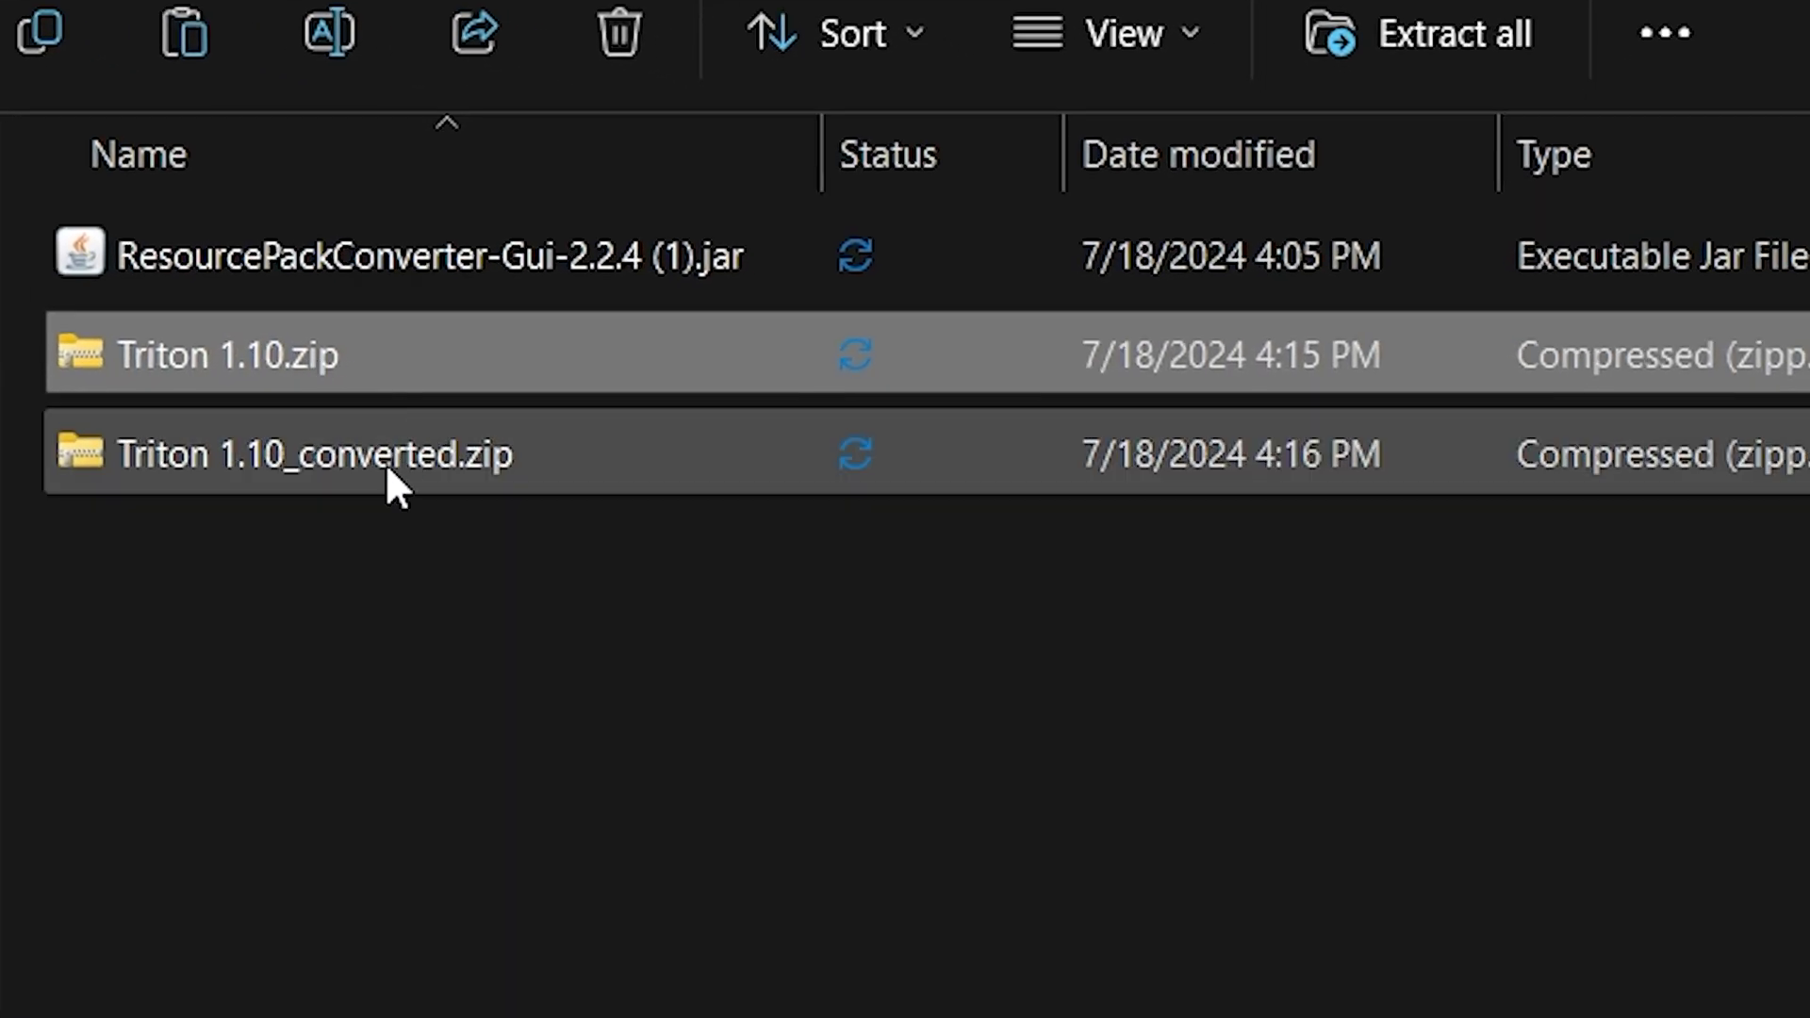
click(457, 476)
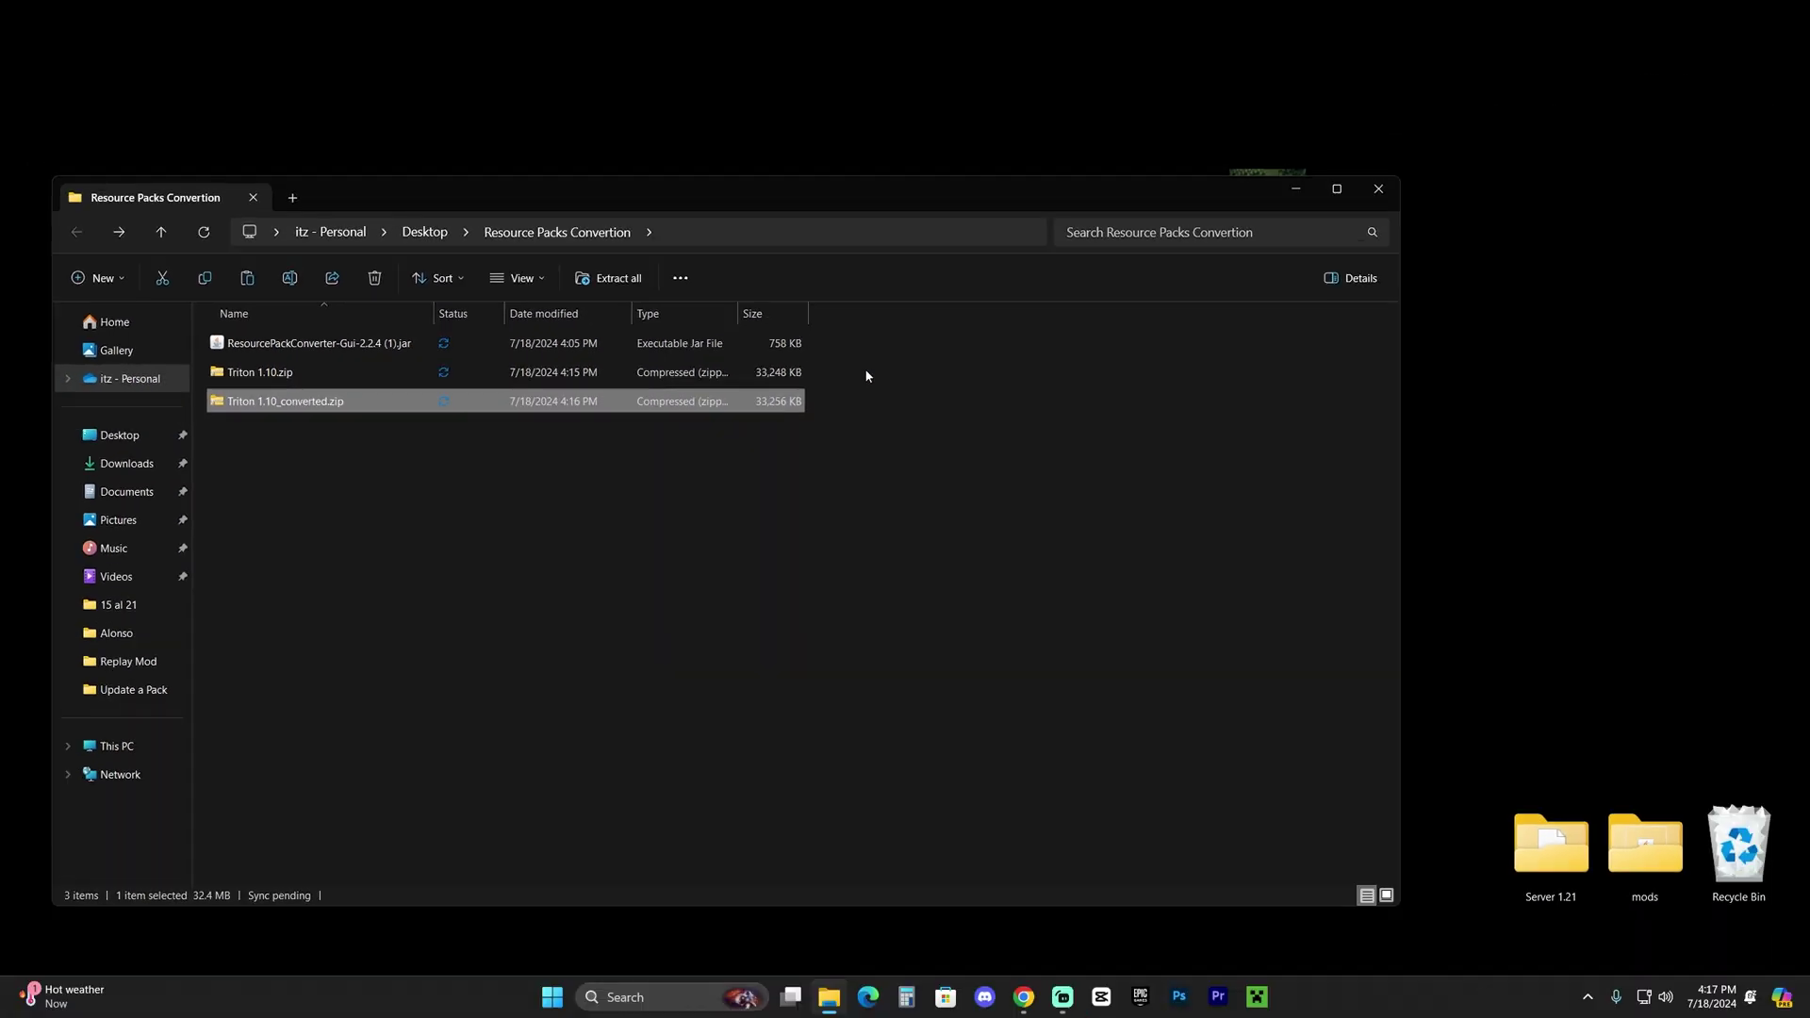
click(361, 372)
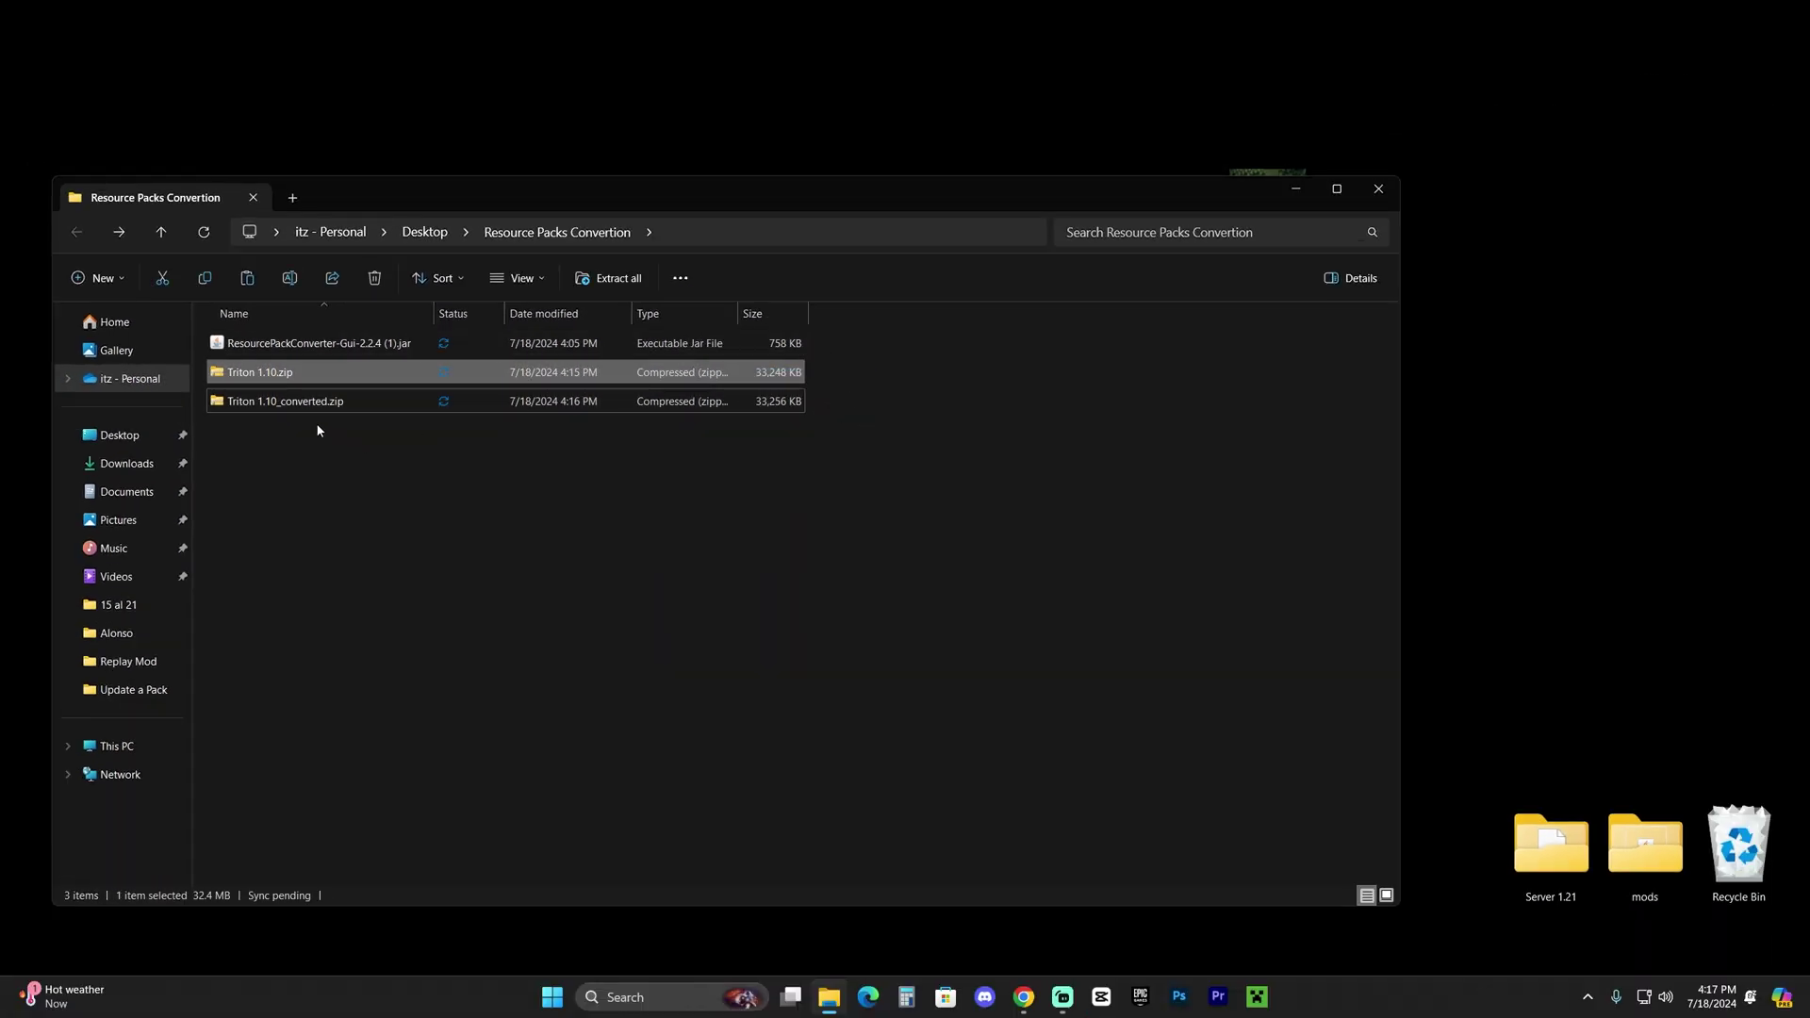
drag(484, 450, 283, 398)
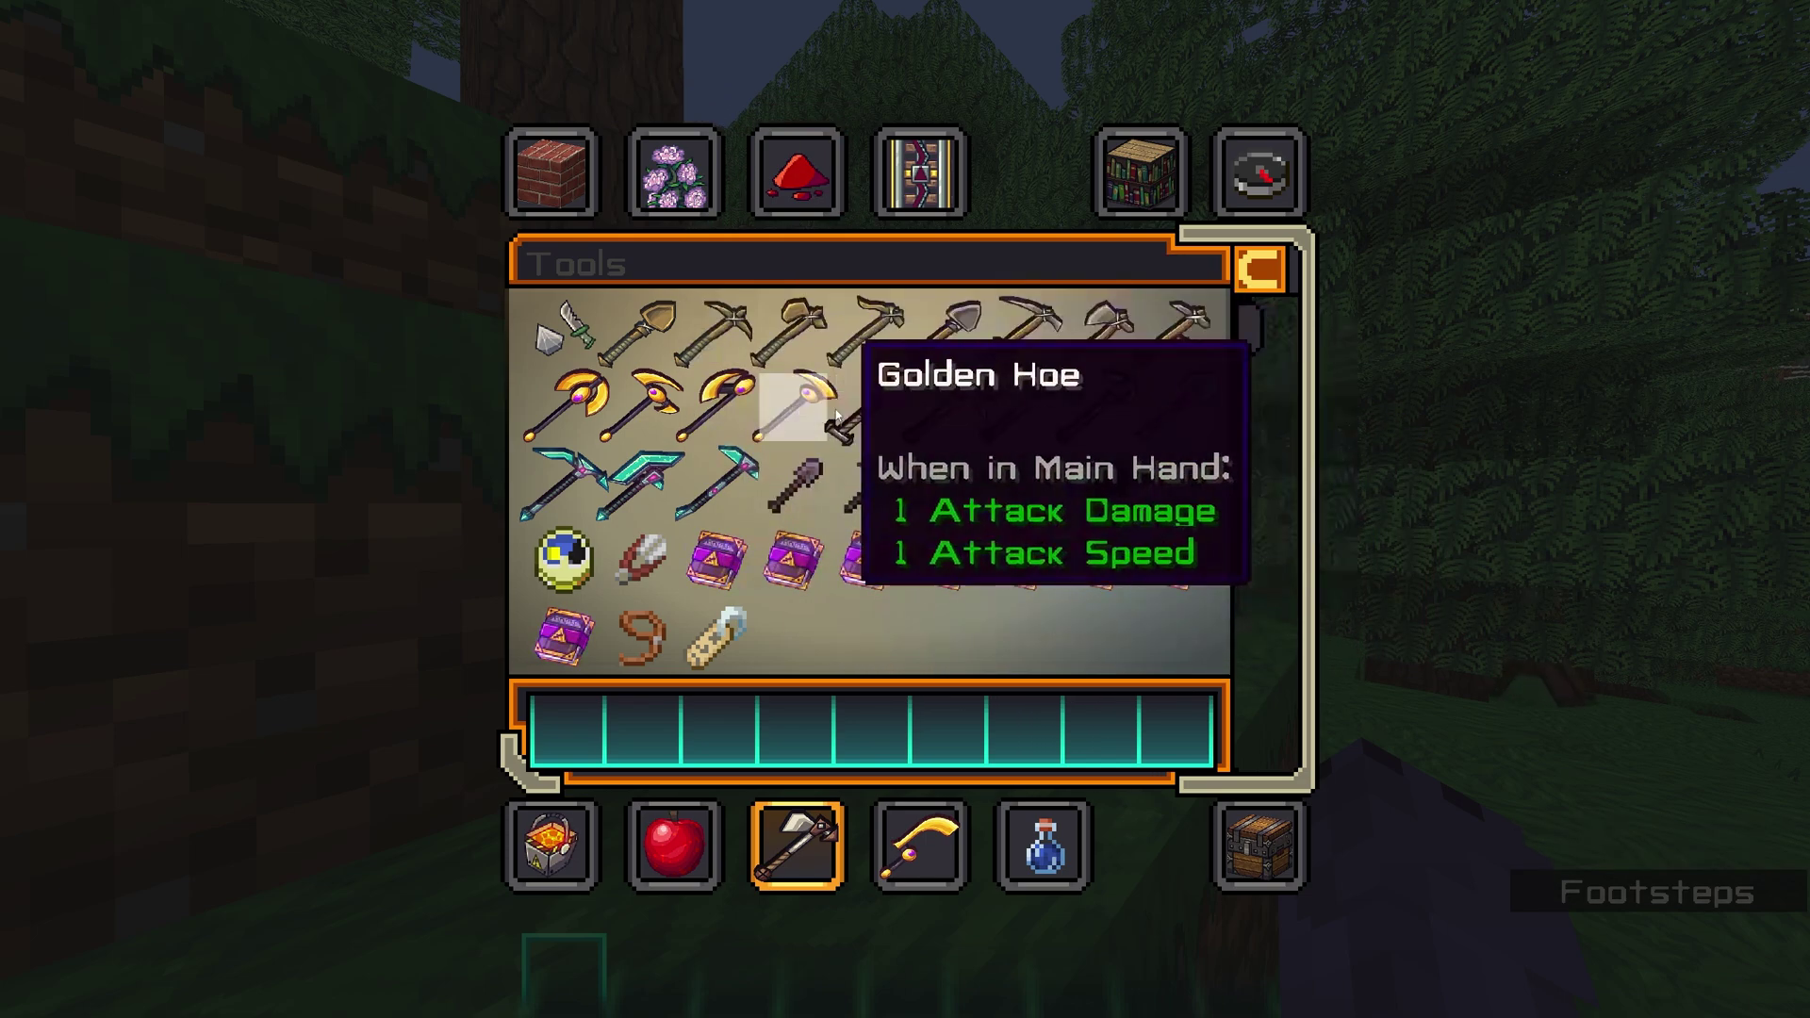
In Minecraft, put the Golden Hoe from the creative Tools inventory into the second hotbar slot and hold it
key(1)
key(e)
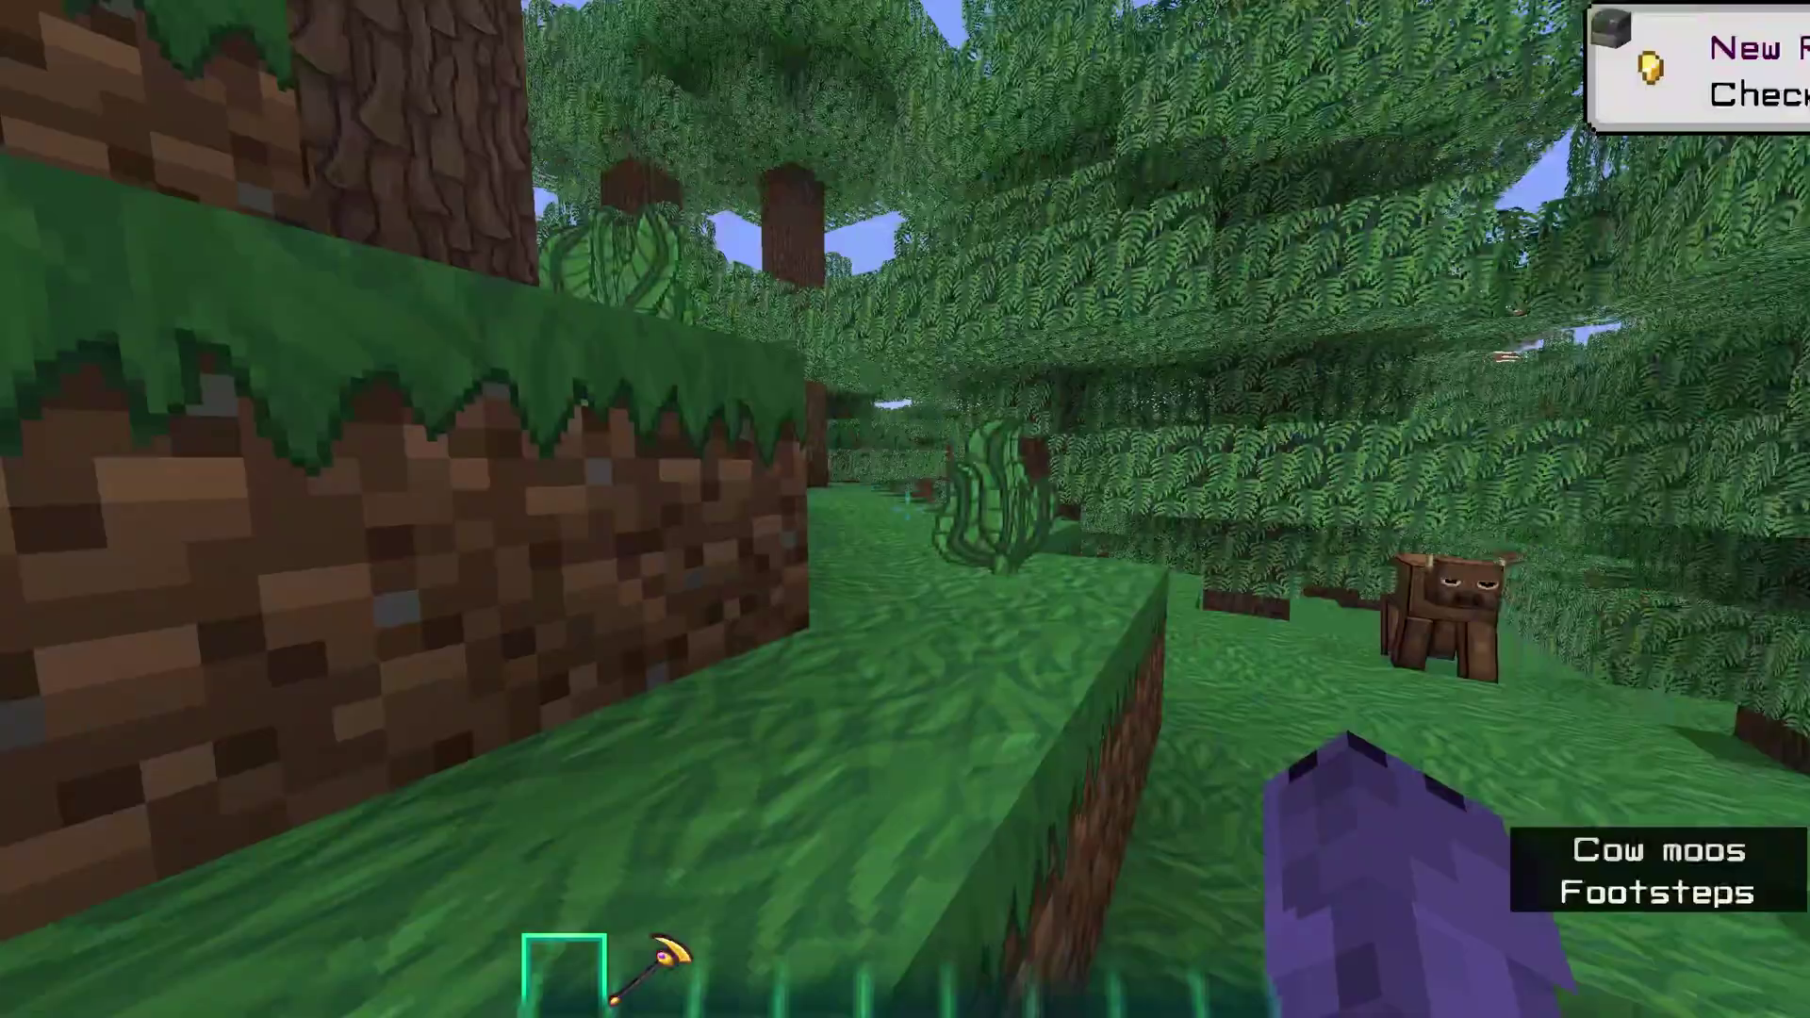
key(2)
Strike the cow in the forest repeatedly with the golden hoe to try out the texture pack in the game
click(905, 509)
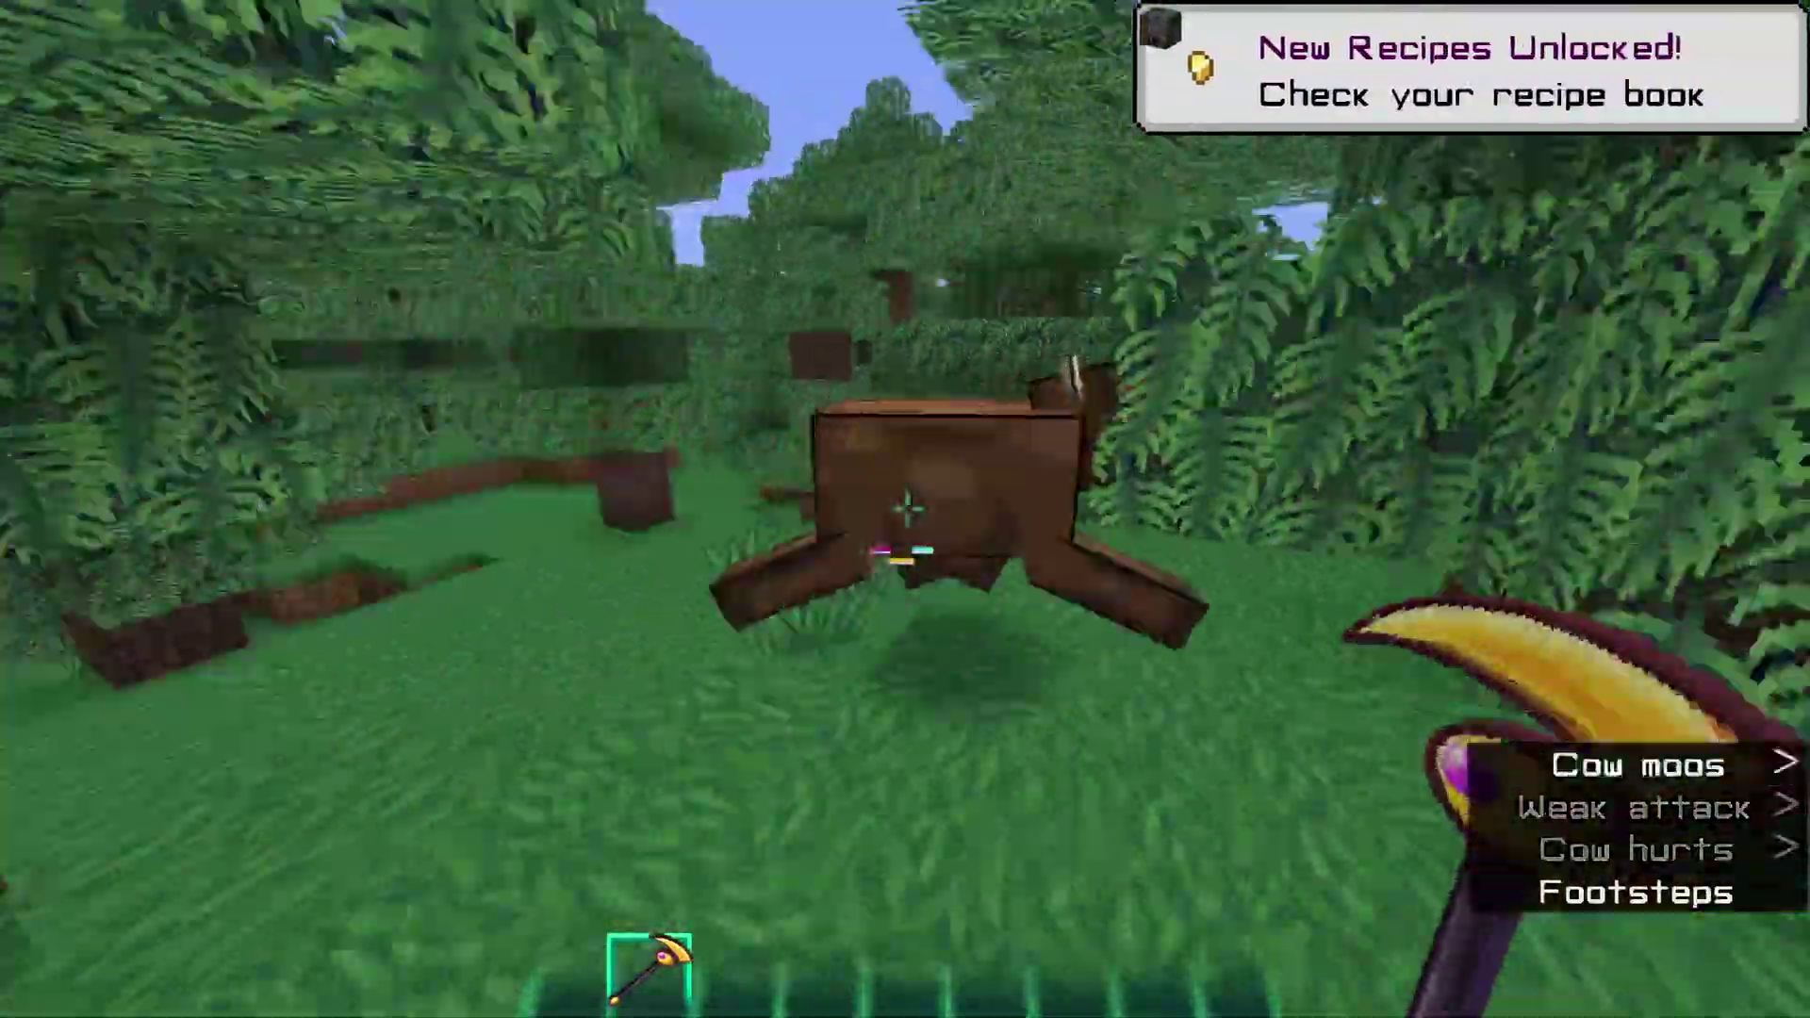
click(905, 509)
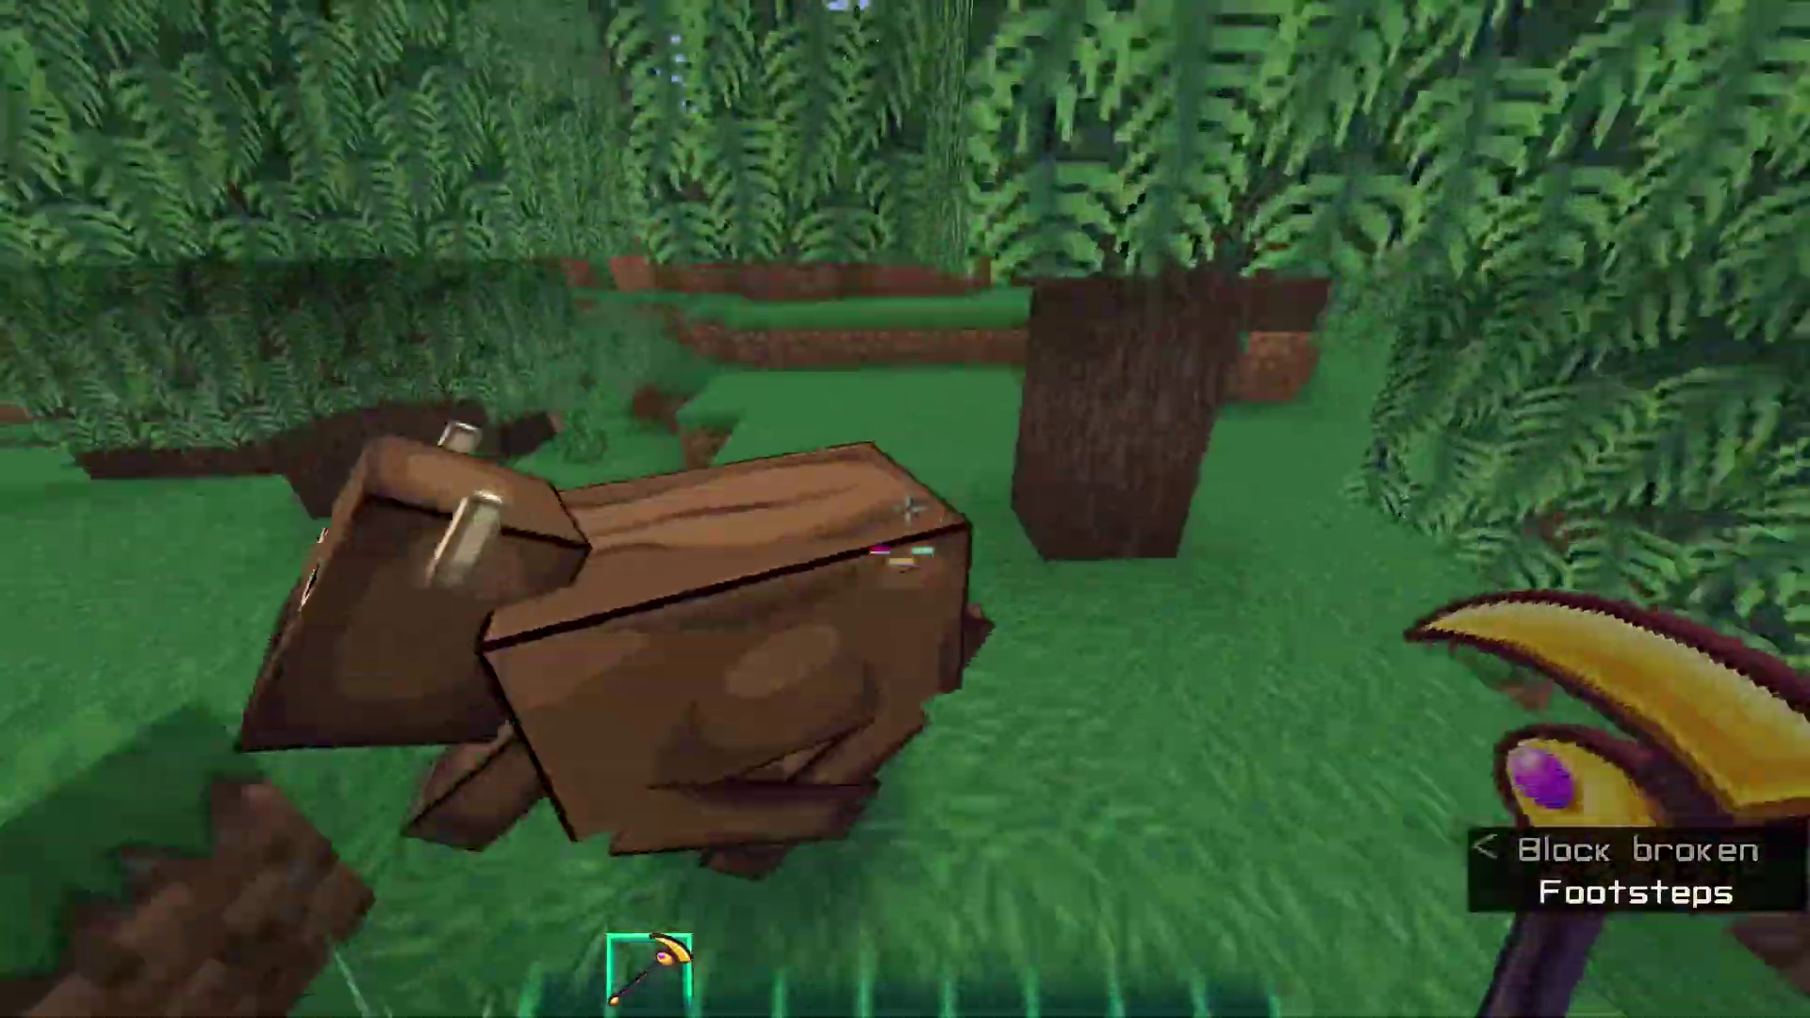
click(905, 509)
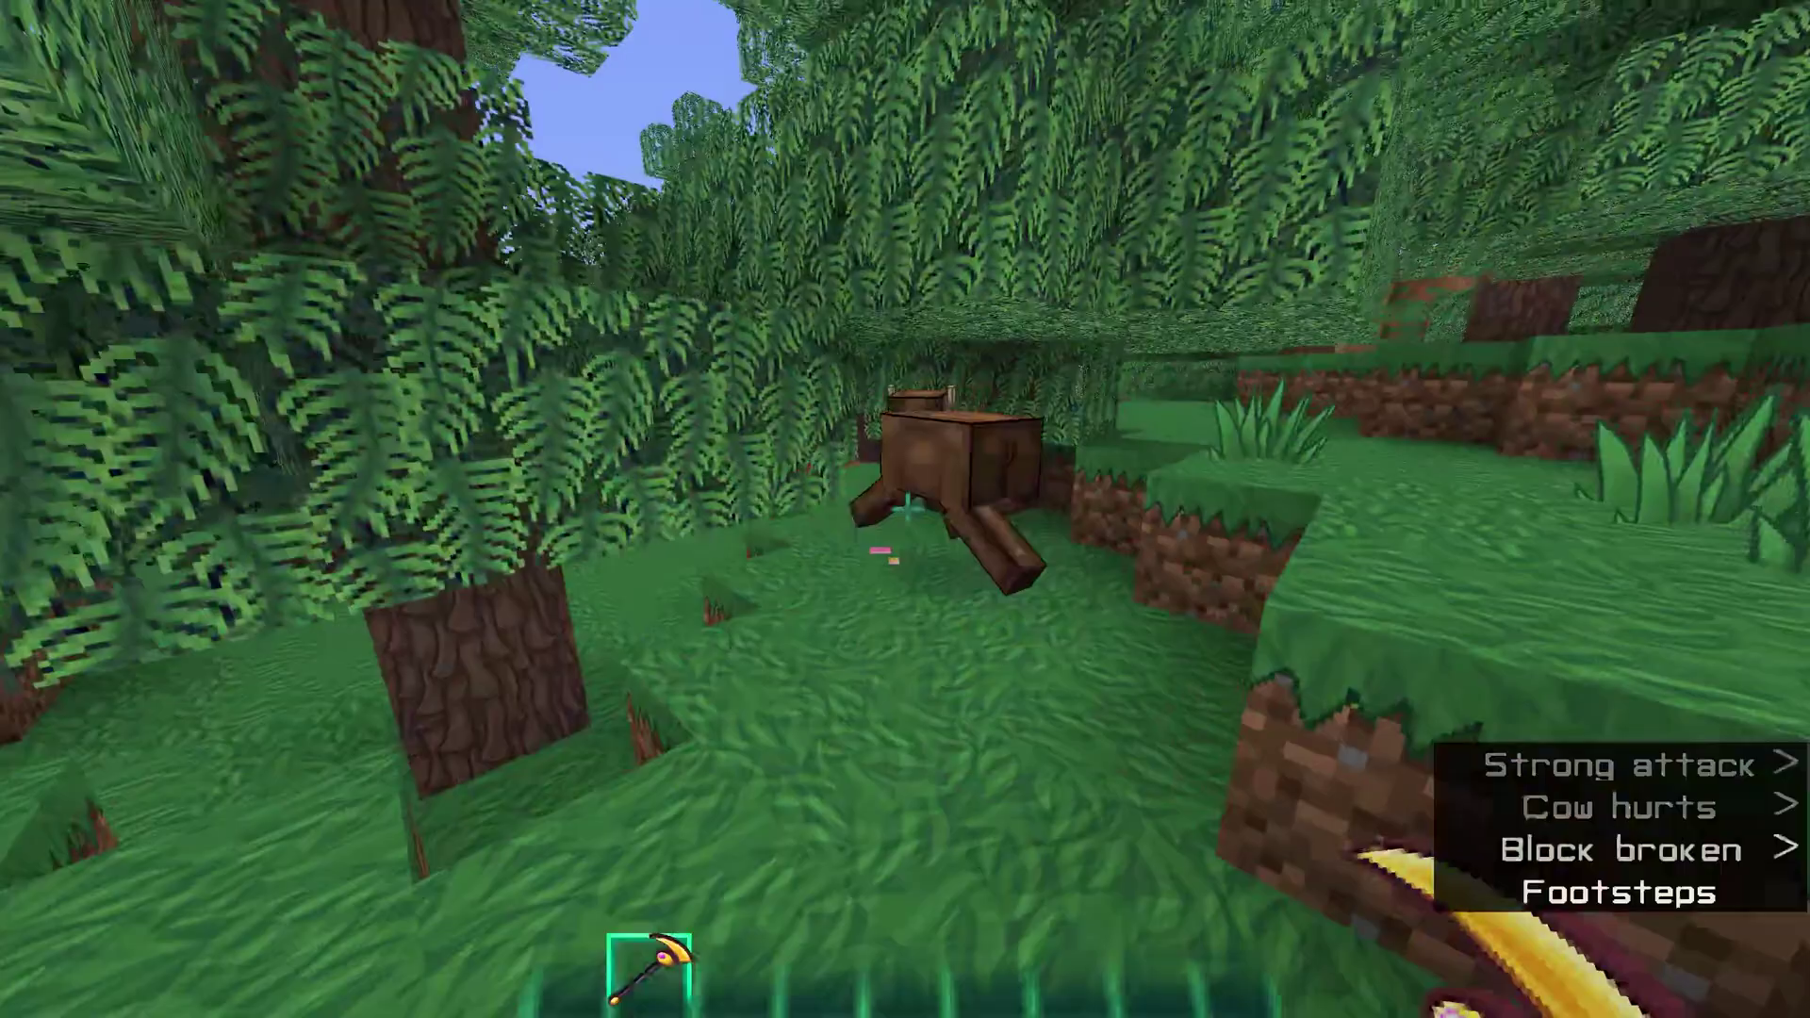
click(905, 509)
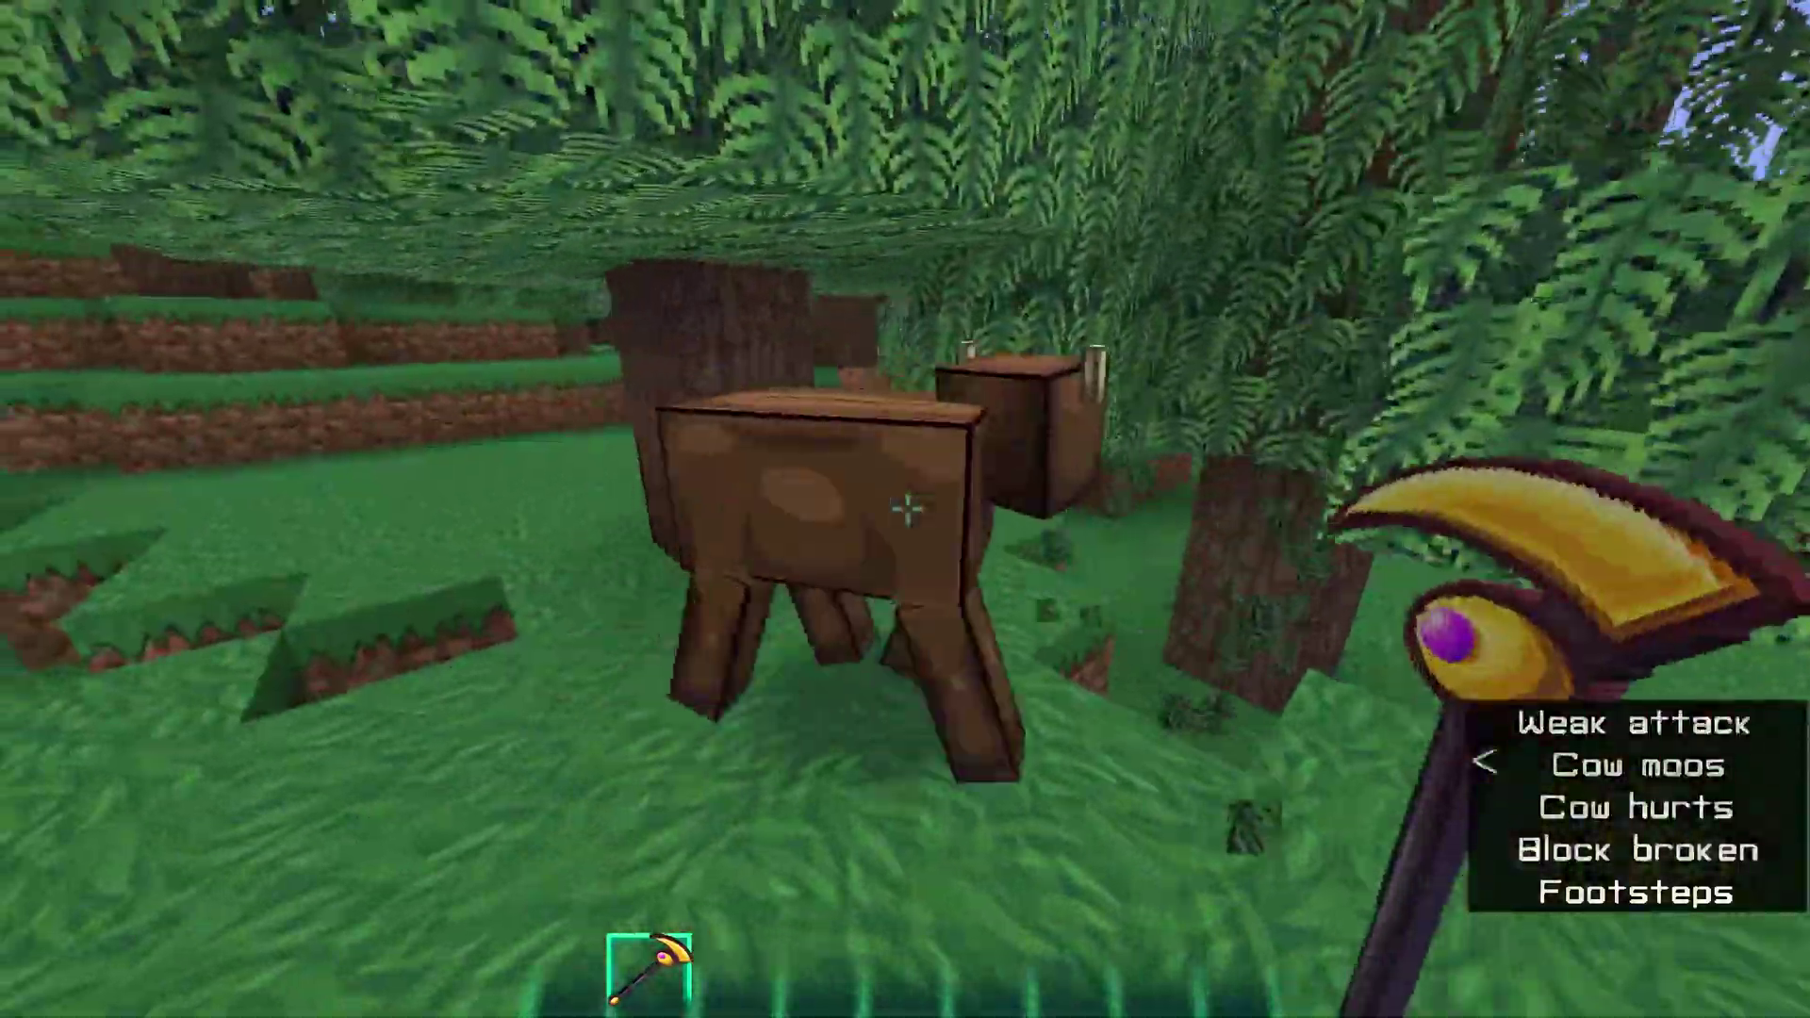
click(905, 509)
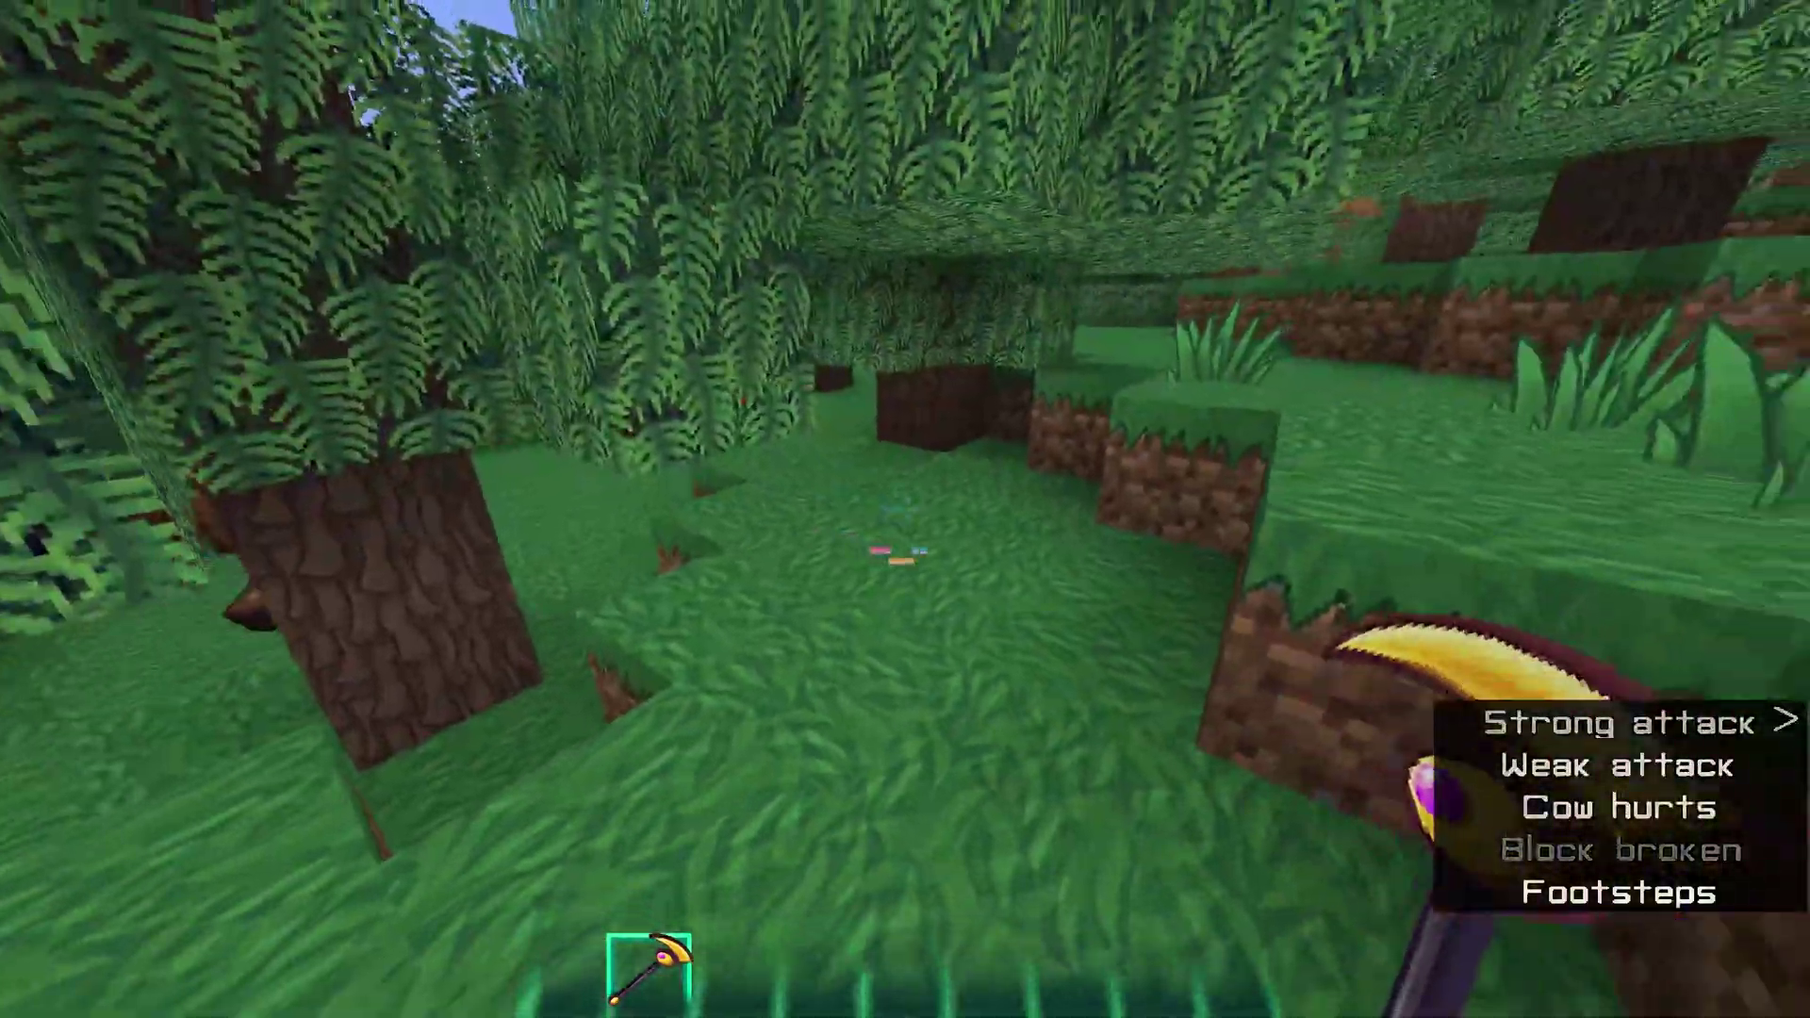